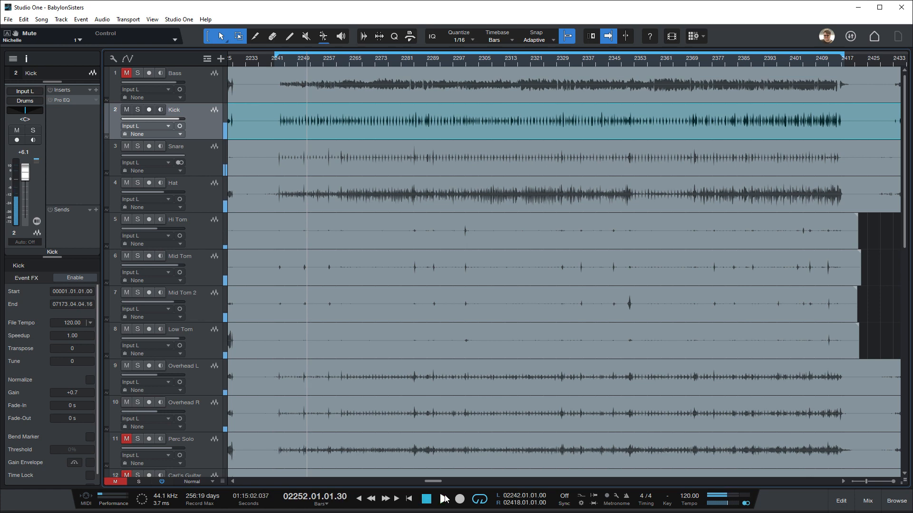
Play the song from around bar 2385, stop it, and review the channel settings of the overhead, tom, hat and snare tracks
click(737, 62)
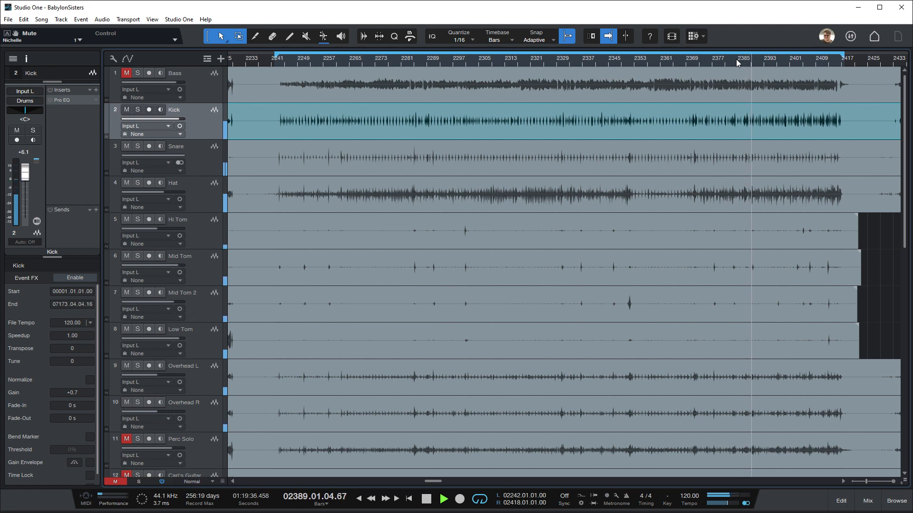
key(space)
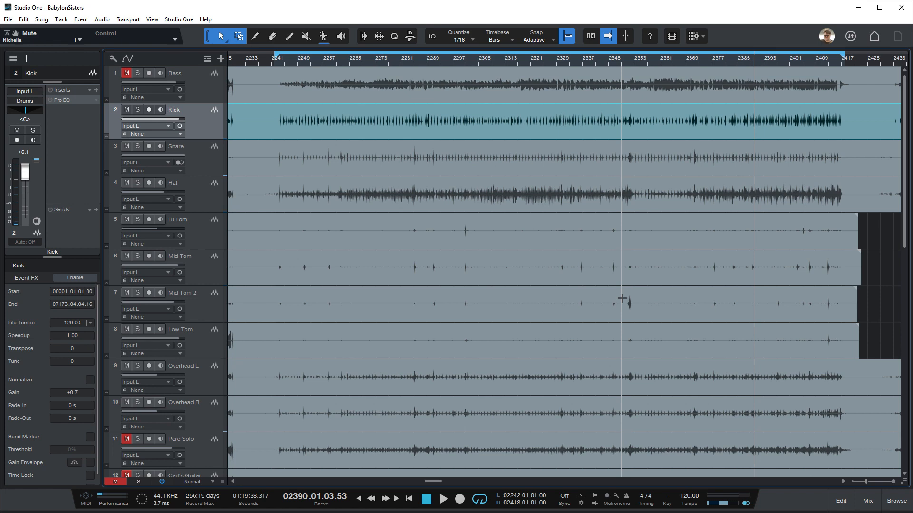
click(199, 384)
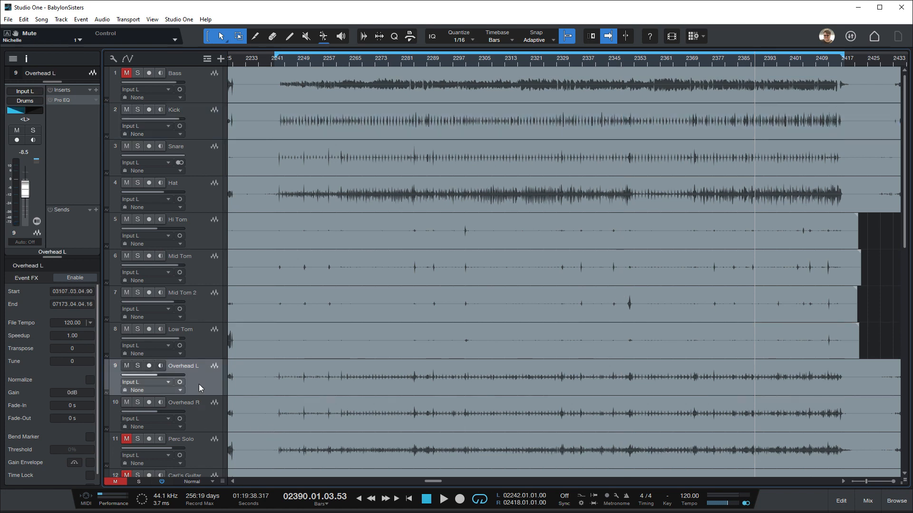
click(195, 415)
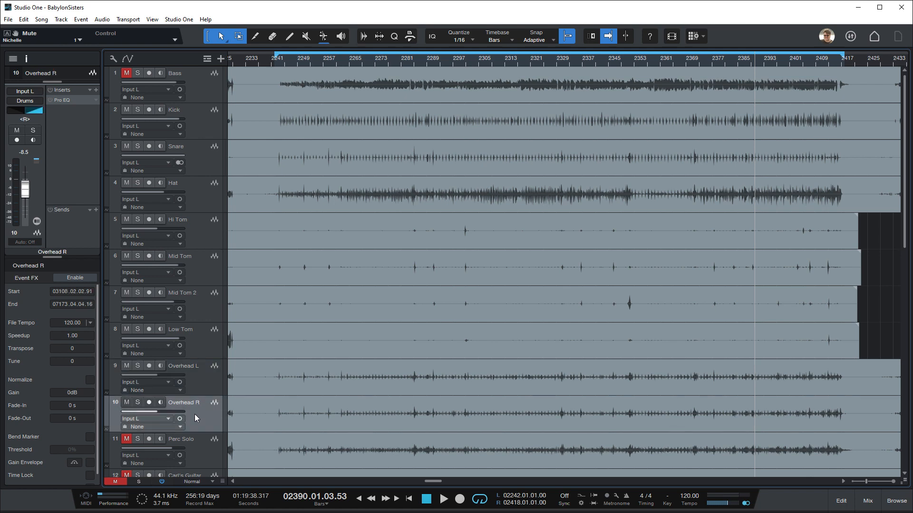
click(194, 350)
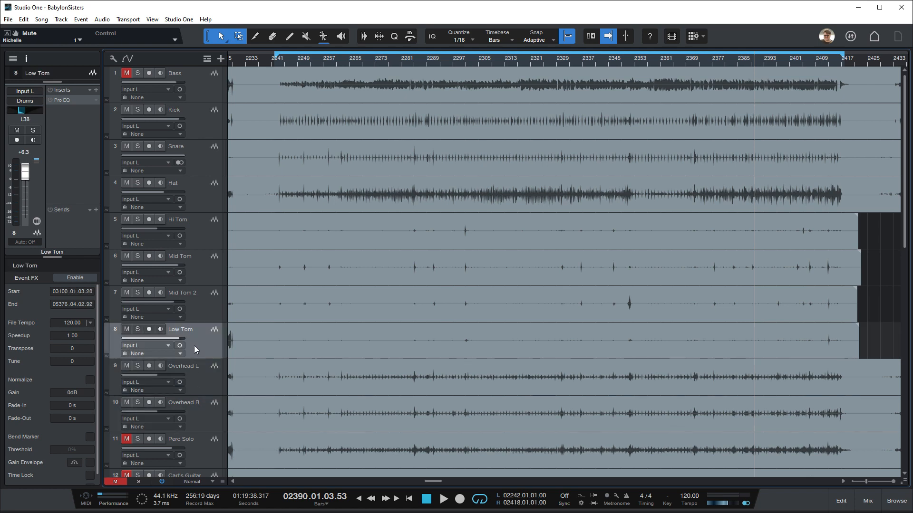
click(198, 314)
click(212, 240)
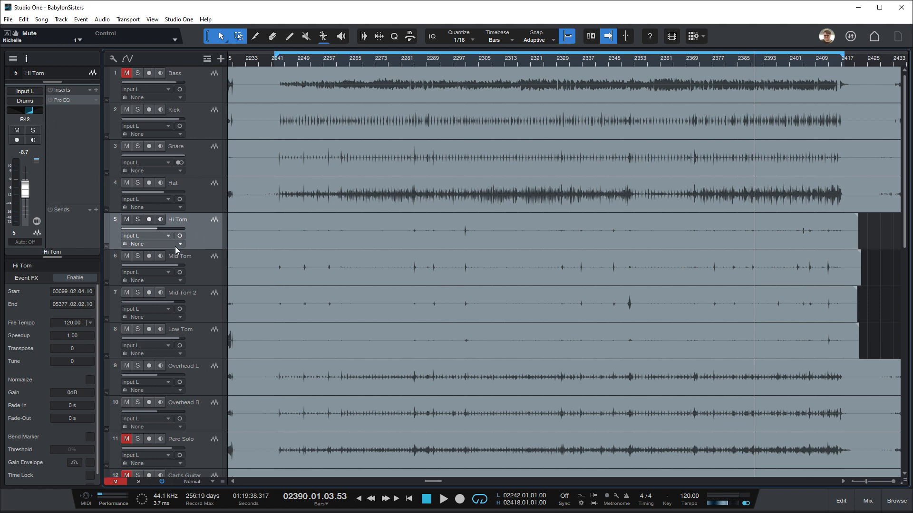
click(205, 269)
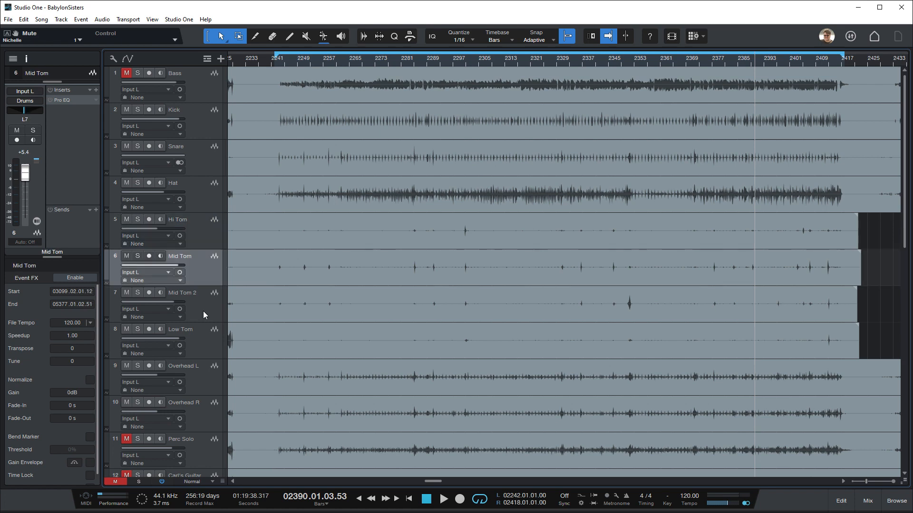
click(204, 310)
click(201, 353)
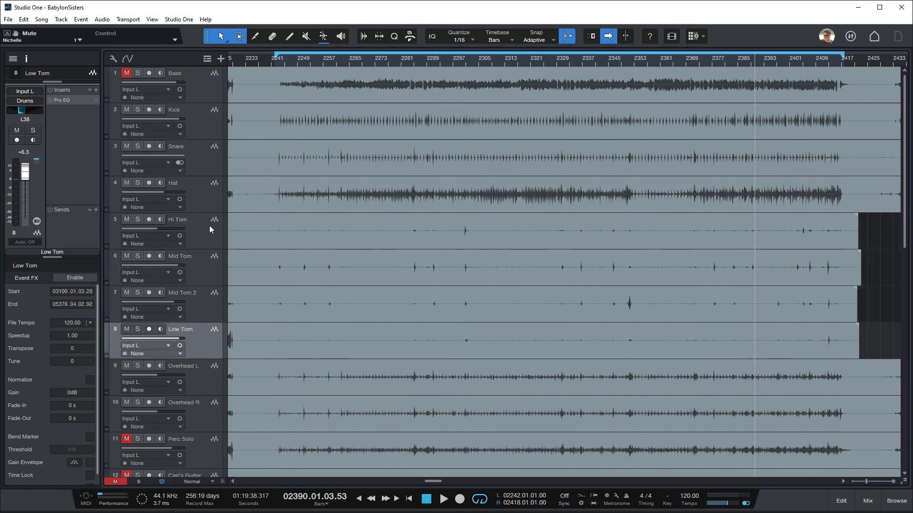
click(203, 201)
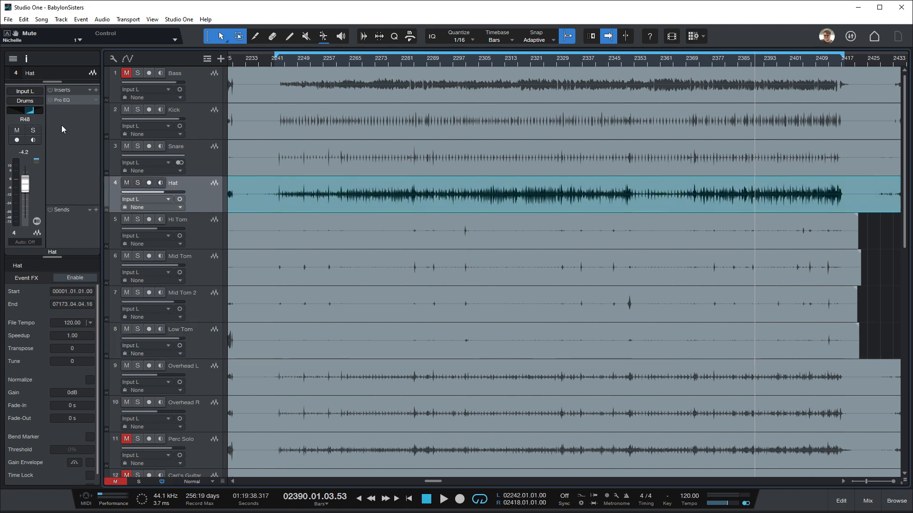
click(206, 160)
Solo the Kick track, start playback from bar 2242 and open the track's Pro EQ with the effect switched on
click(202, 122)
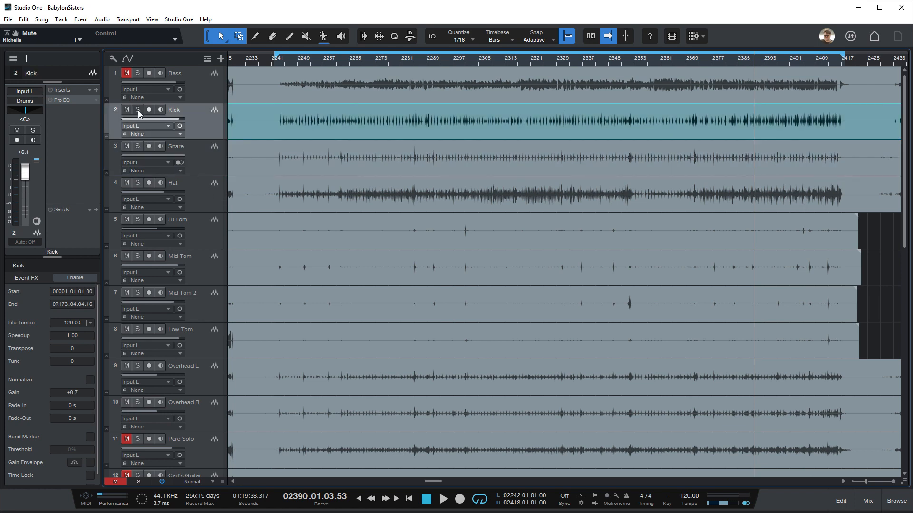
click(276, 64)
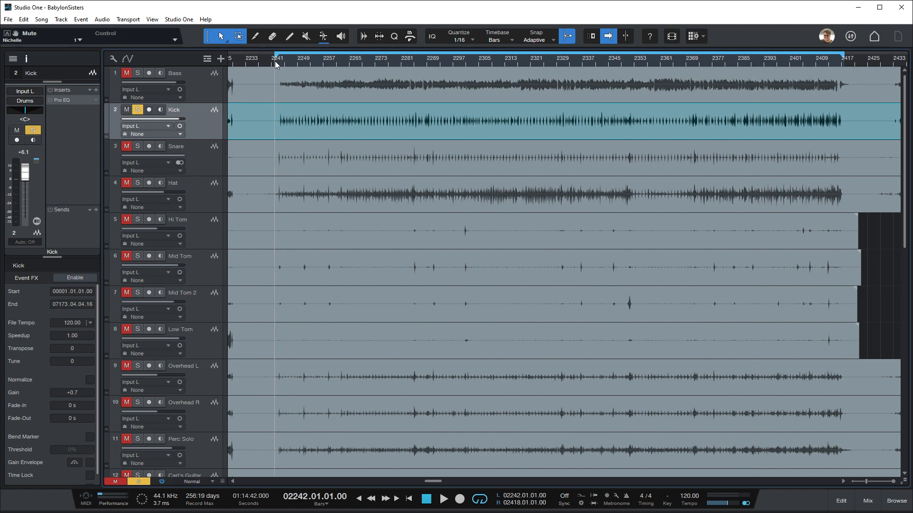
double_click(50, 100)
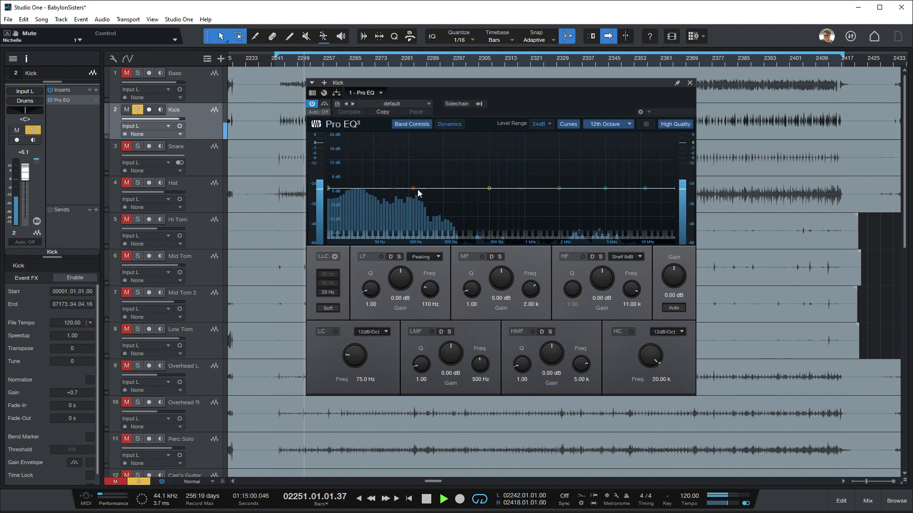
Boost the kick's LF band by 4.56 dB at 45.9 Hz and the LMF band by 6.15 dB at 148 Hz
drag(413, 189, 369, 178)
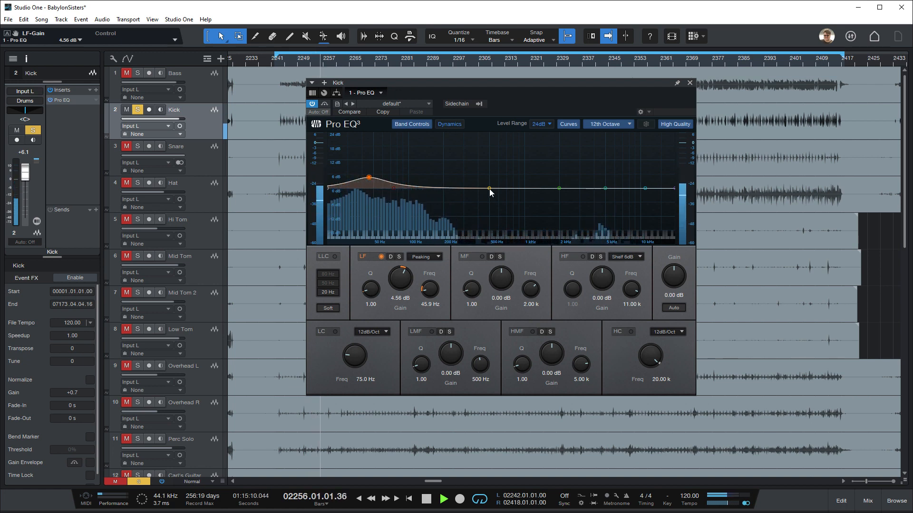
drag(489, 189, 430, 192)
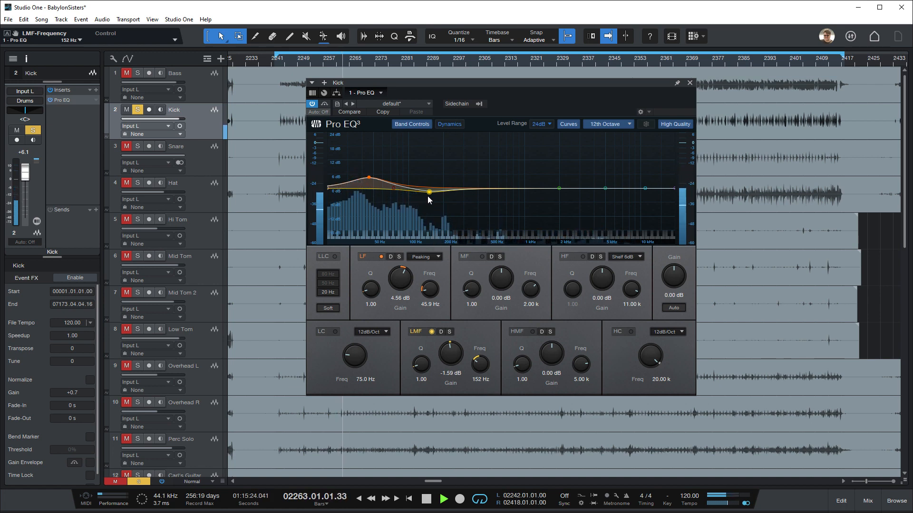
drag(428, 196, 430, 176)
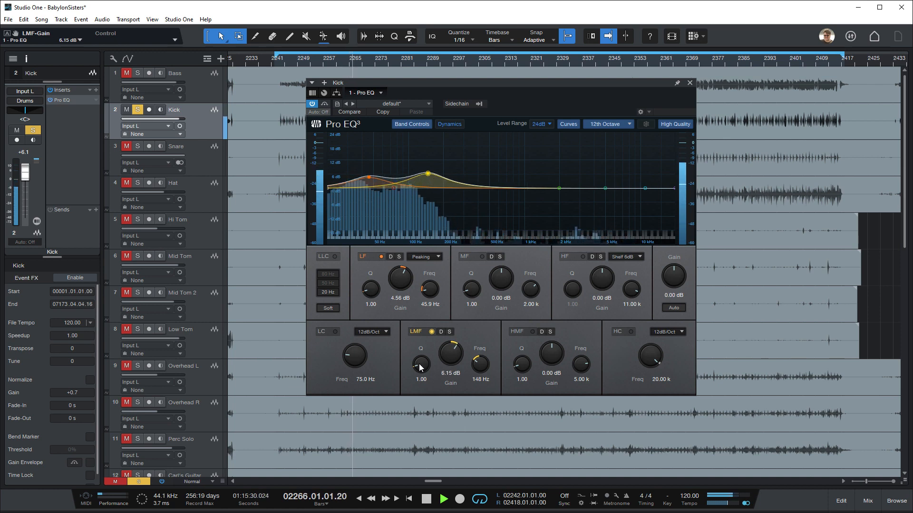
Narrow the kick's LMF band to a Q of 8.38 and raise its gain to 9.72 dB at 145 Hz
drag(421, 367, 421, 340)
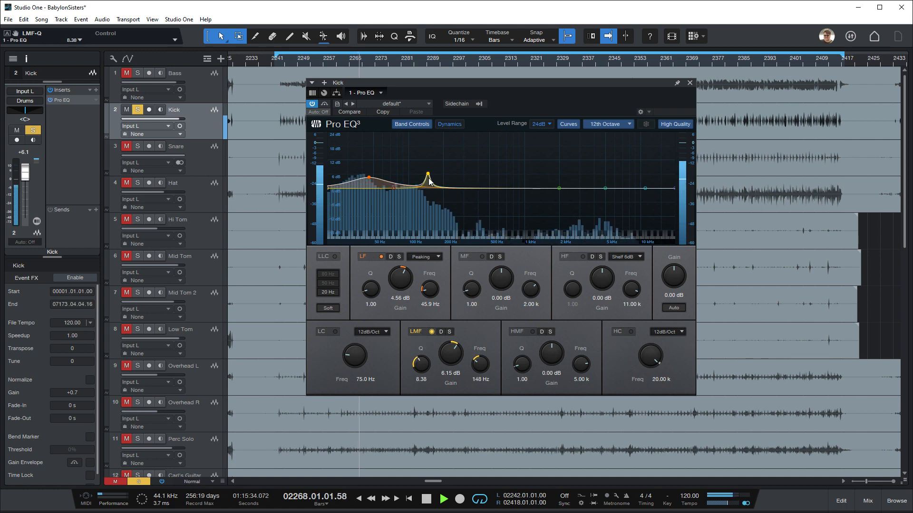
drag(429, 179, 428, 170)
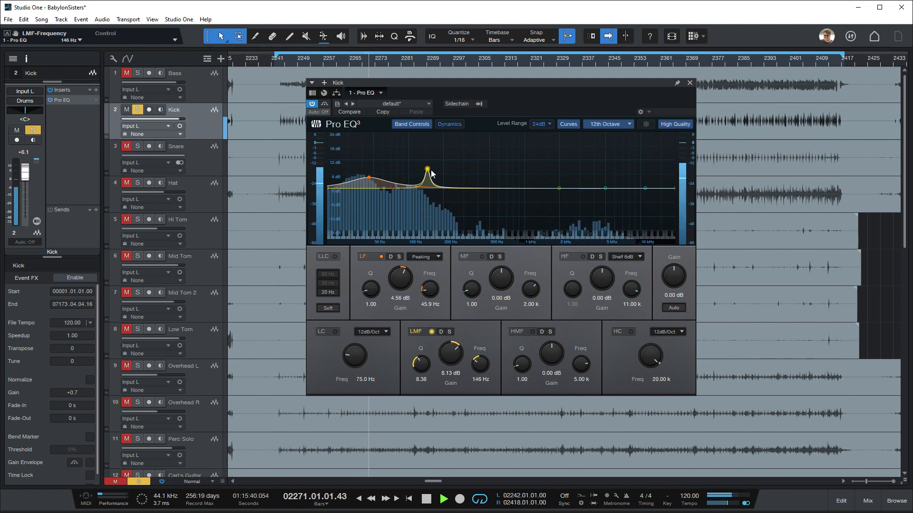
drag(428, 170, 428, 166)
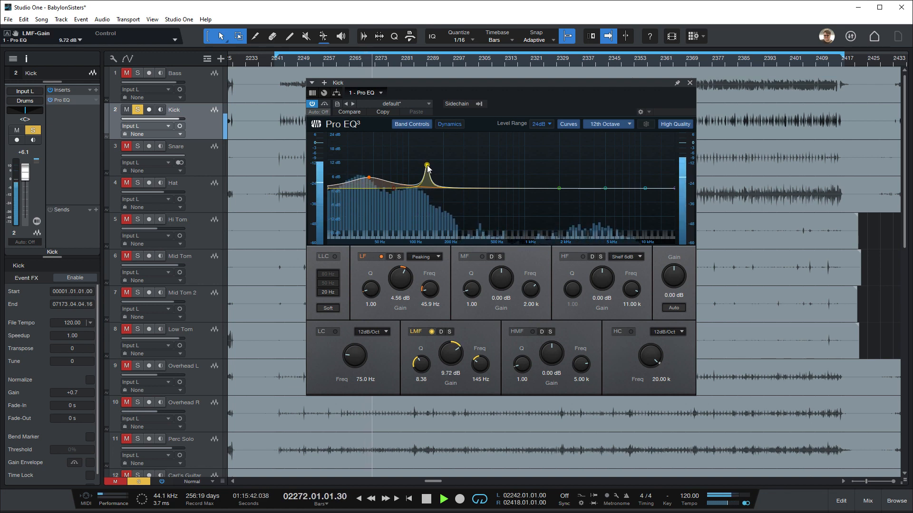
Compare the kick with the LMF band off and on, setting its Q to 5.27 and gain to 13.09 dB at 144 Hz
click(431, 331)
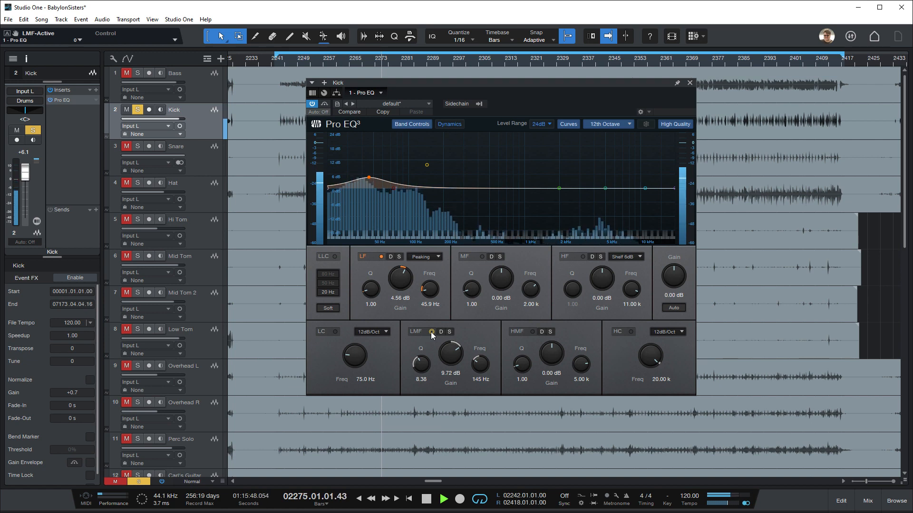
click(430, 332)
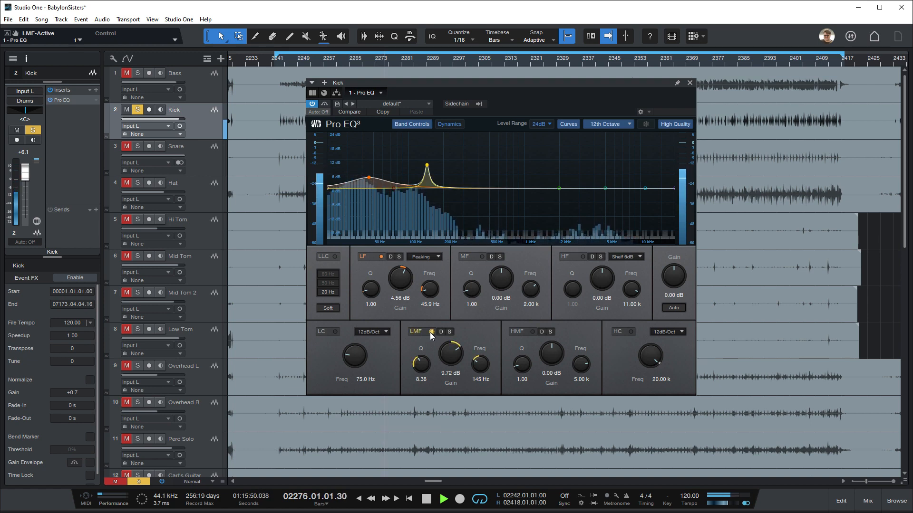
drag(416, 372, 417, 380)
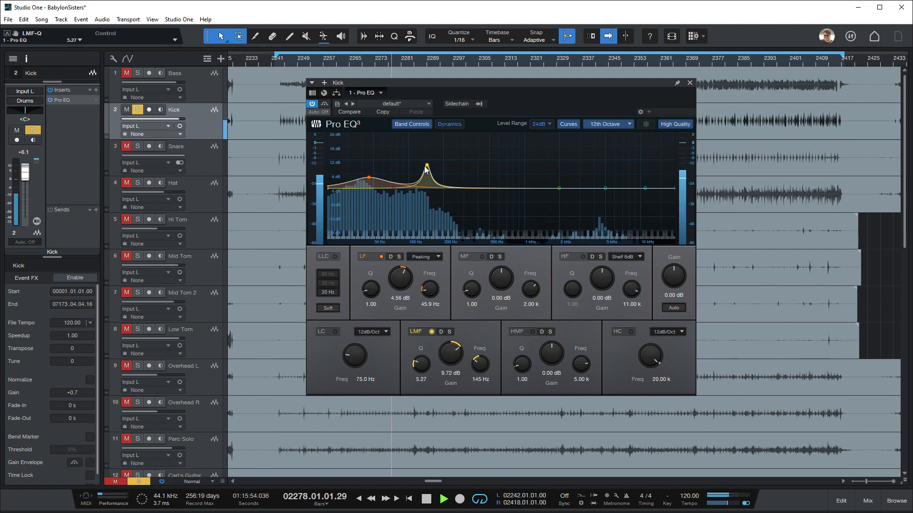
drag(425, 166, 427, 164)
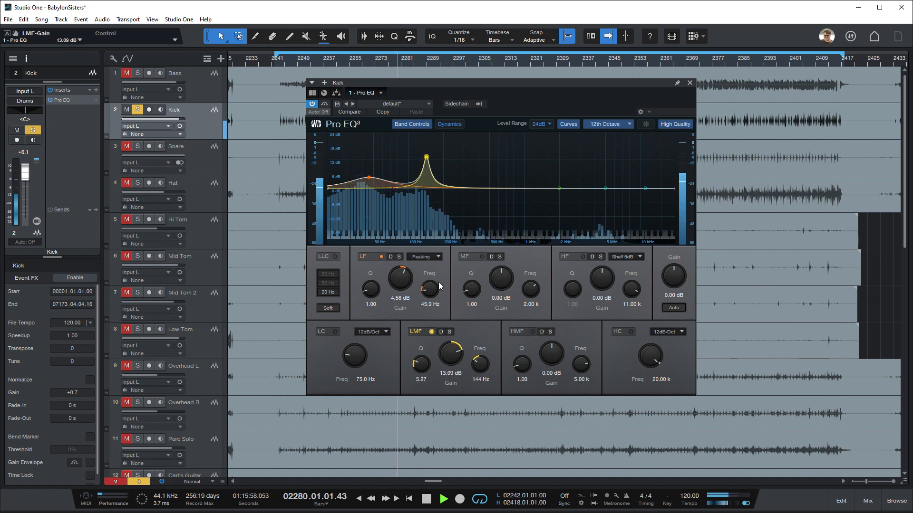
click(432, 332)
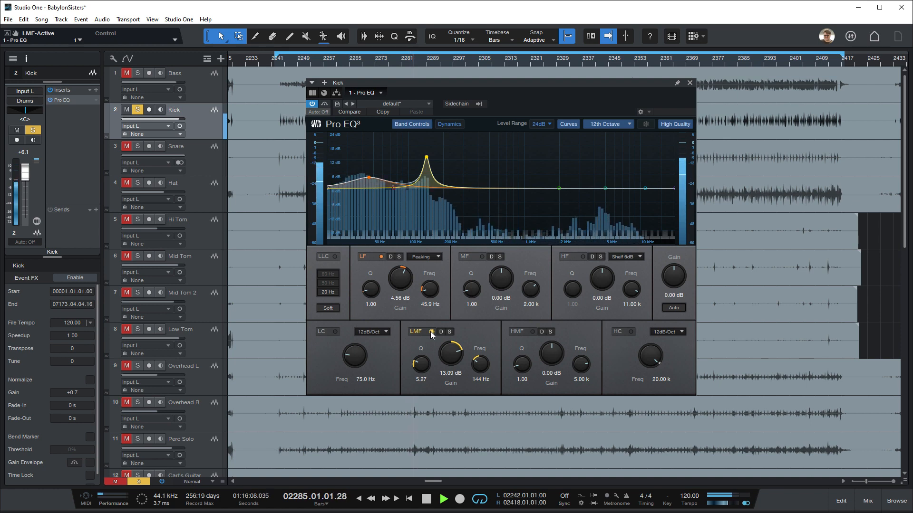
Enable the kick's high cut at 4.85 kHz and cut the MF band by 19.24 dB at 586 Hz
click(631, 332)
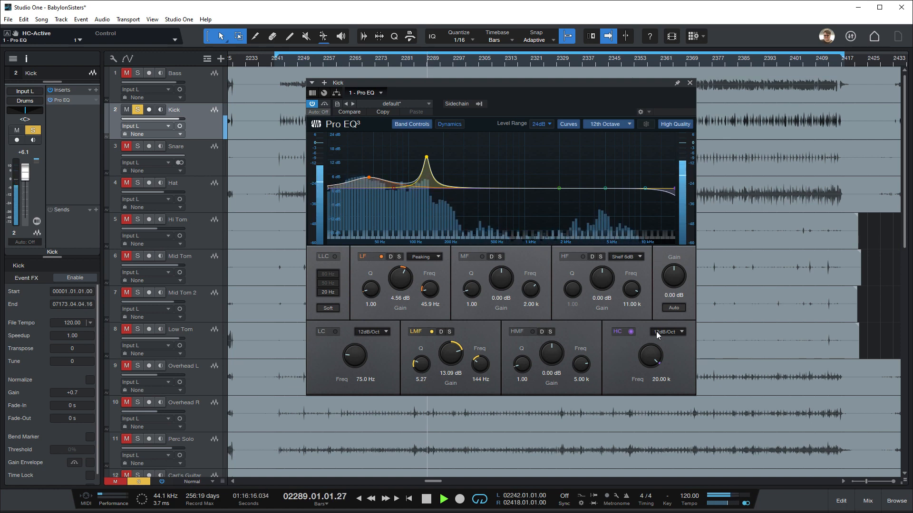
drag(650, 354, 650, 376)
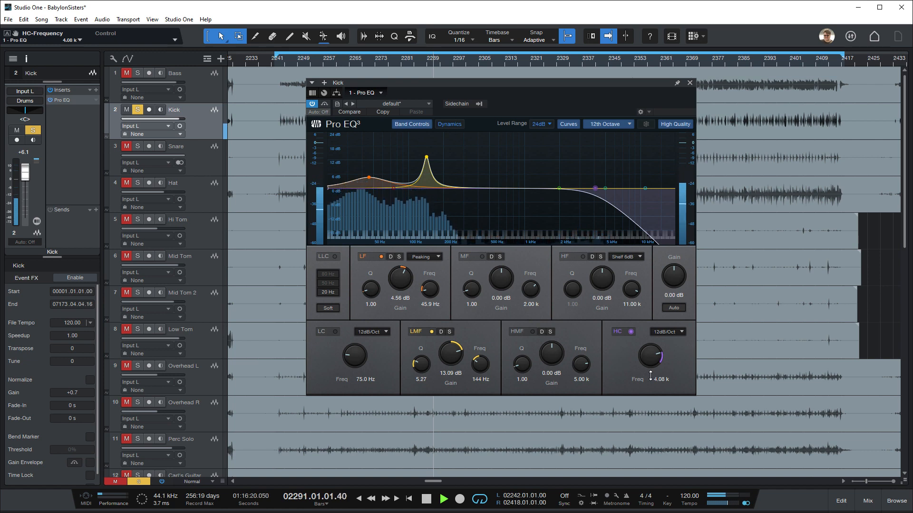
drag(650, 376, 650, 377)
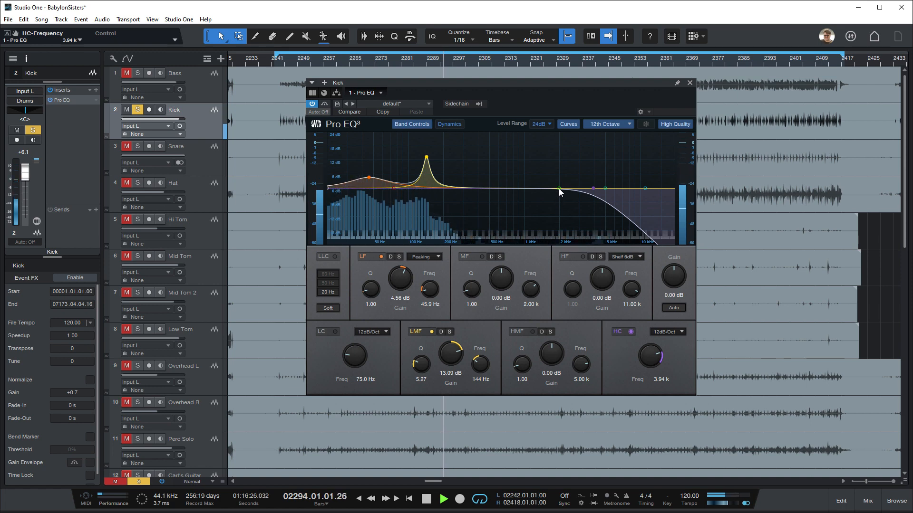
drag(559, 188, 498, 237)
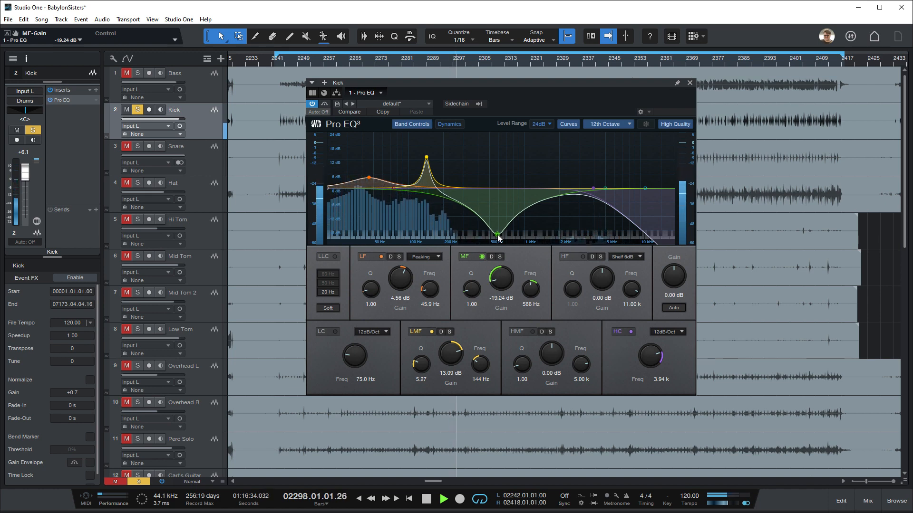
drag(645, 366, 644, 359)
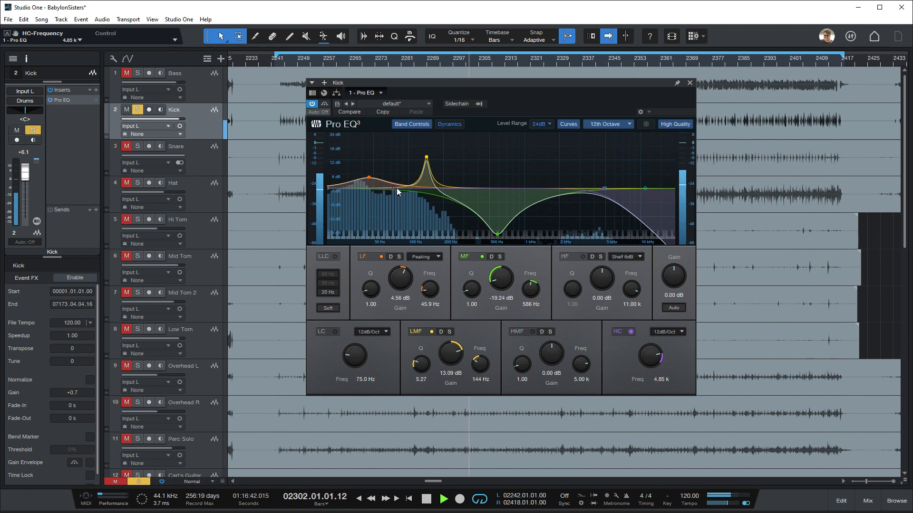
Compare the kick with Pro EQ bypassed and active, and load the !Kick preset
click(312, 103)
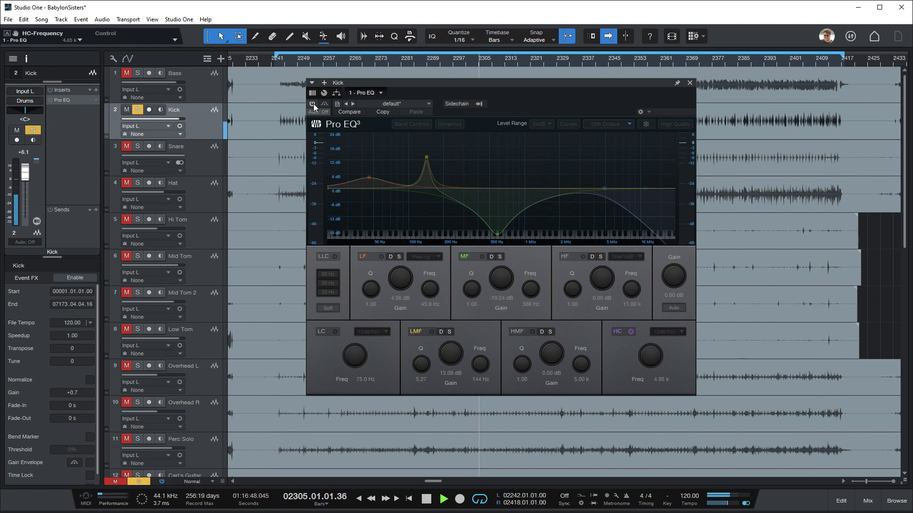
click(313, 104)
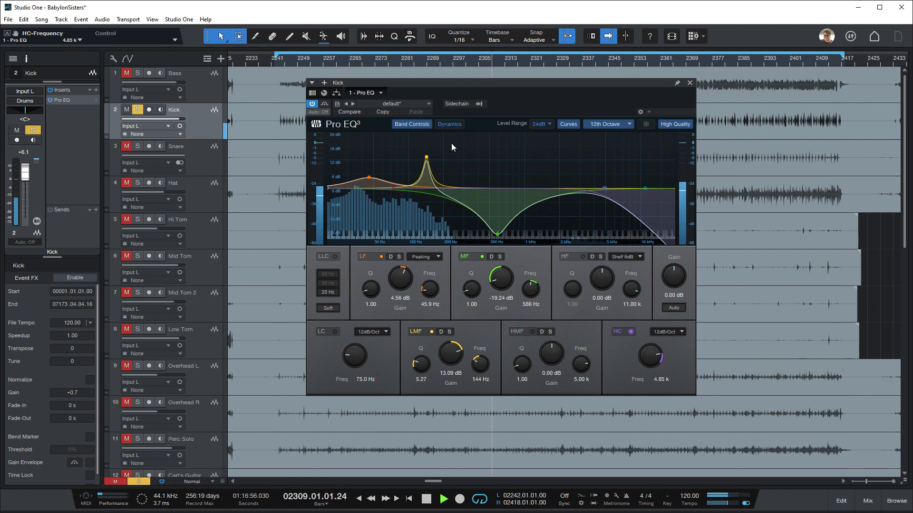
click(430, 104)
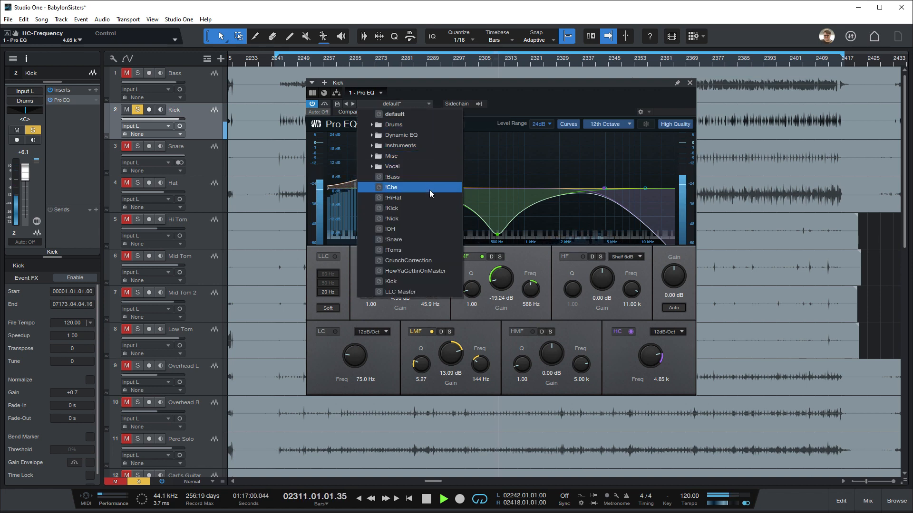
click(433, 207)
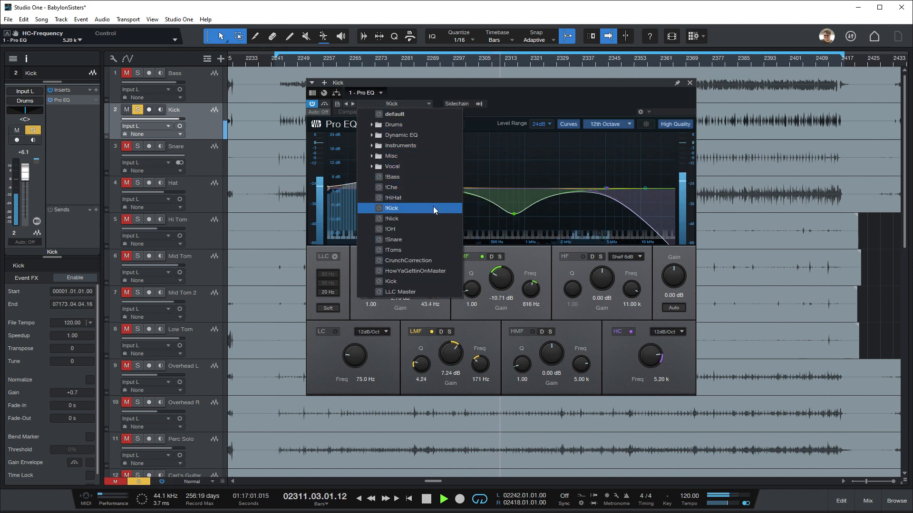
click(546, 102)
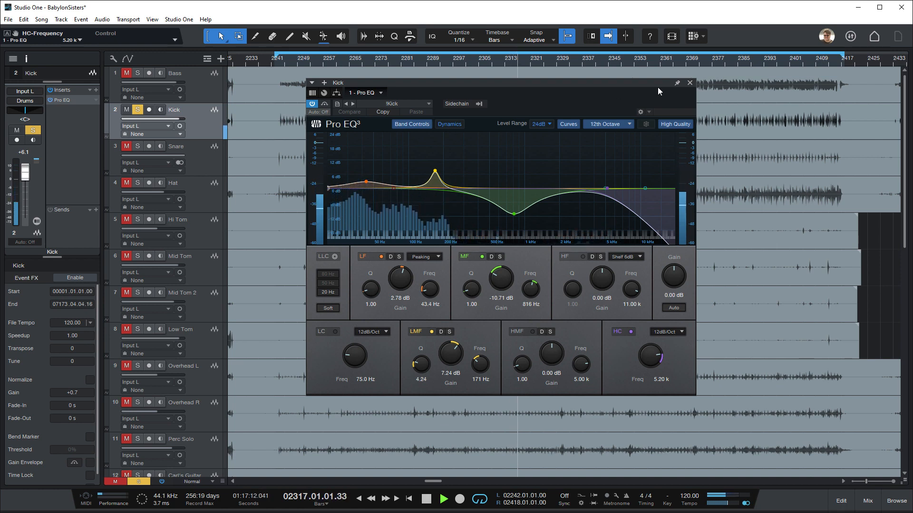
Close the kick's Pro EQ, stop playback, and solo and select the Snare track alongside the soloed Kick
click(690, 83)
click(494, 114)
key(space)
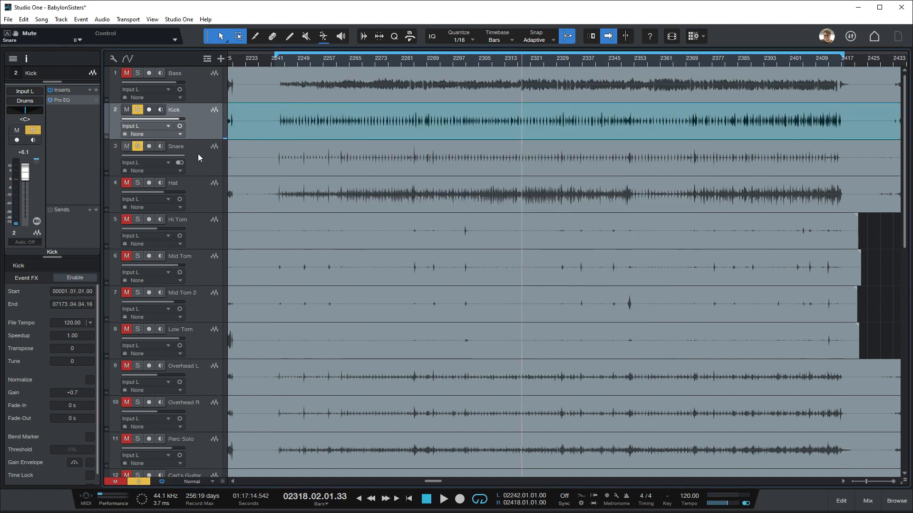
click(198, 153)
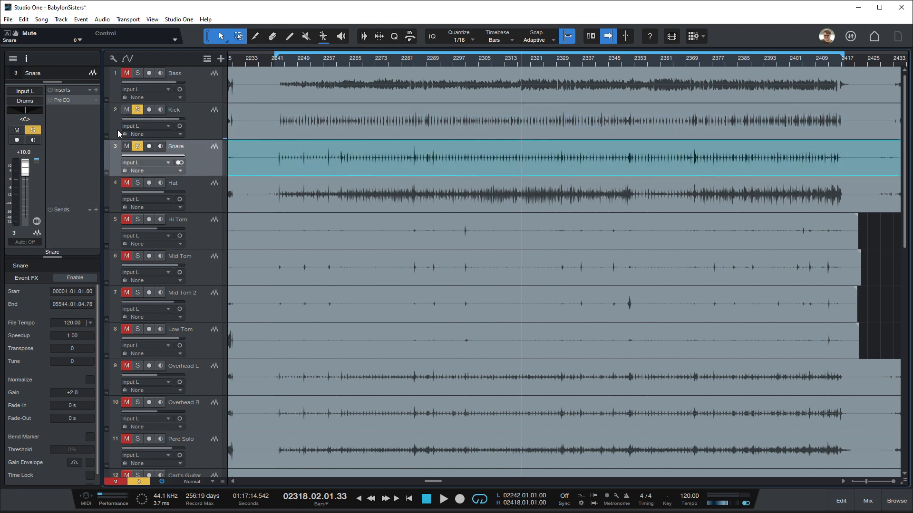
Open the Snare's Pro EQ, start playback, and enable the low cut at 394 Hz
click(61, 100)
key(space)
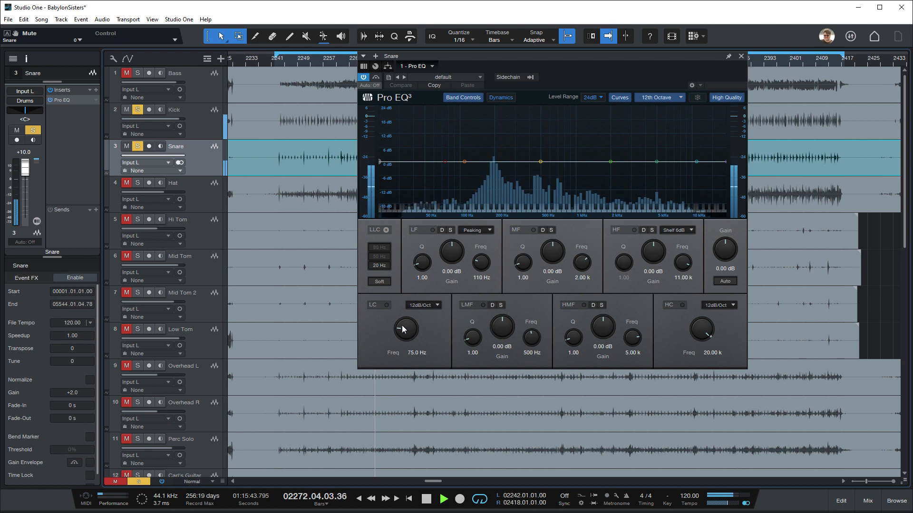
click(385, 306)
drag(403, 333, 415, 322)
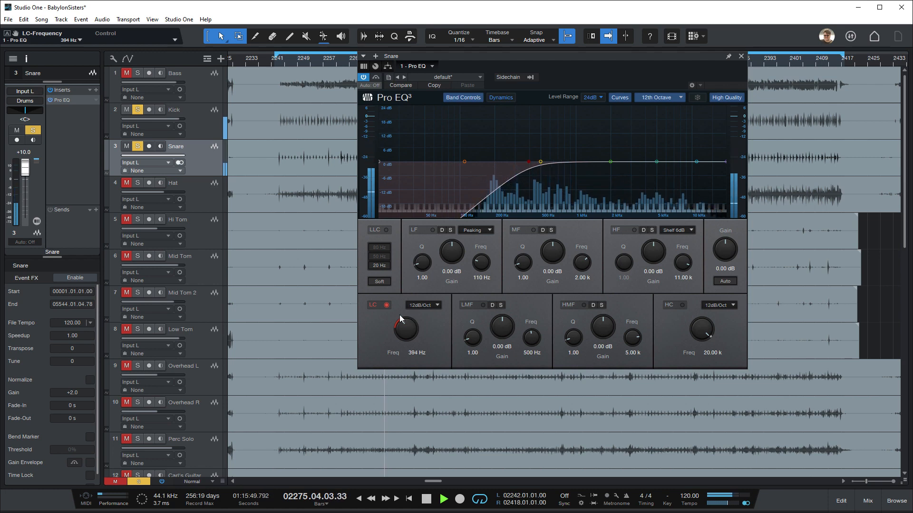
Compare the snare with the low cut off and on, and lower the low cut frequency to 320 Hz
click(387, 305)
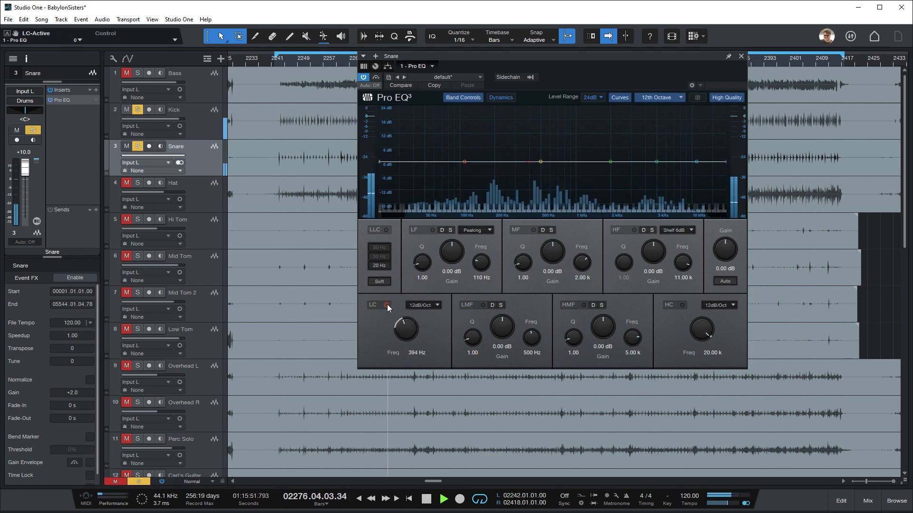
click(387, 305)
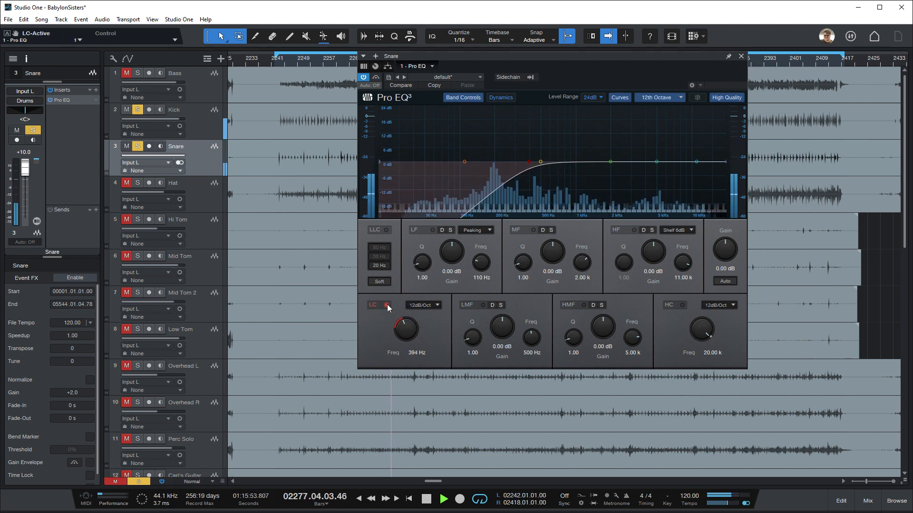
drag(402, 321, 402, 325)
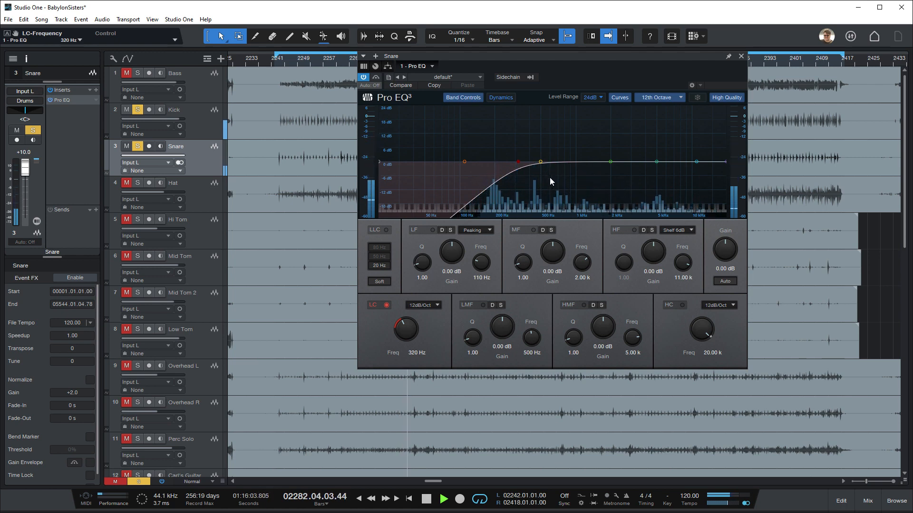
Set the snare's low cut to 243 Hz, LMF to -21.82 dB at 500 Hz, and HF to 3.17 dB at 11.46 kHz
drag(540, 162, 541, 205)
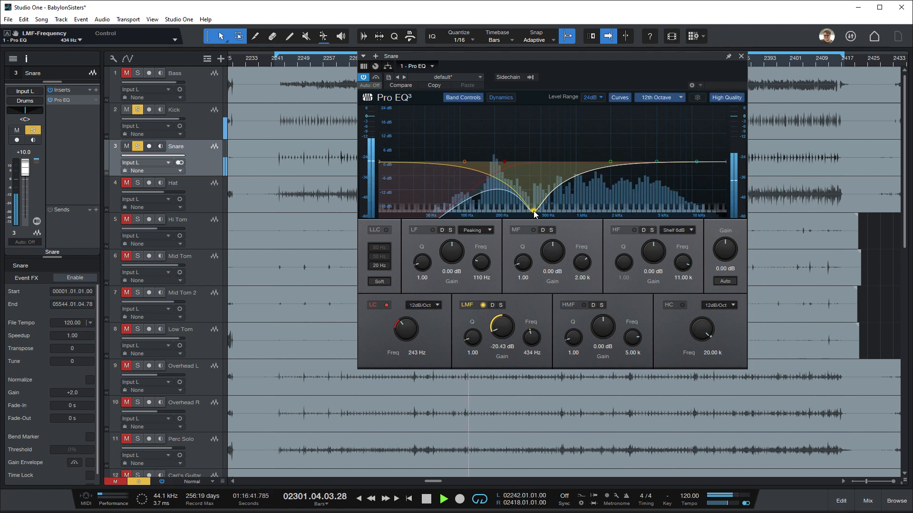
mouse_move(541, 215)
mouse_down()
mouse_move(552, 217)
mouse_move(541, 213)
mouse_up()
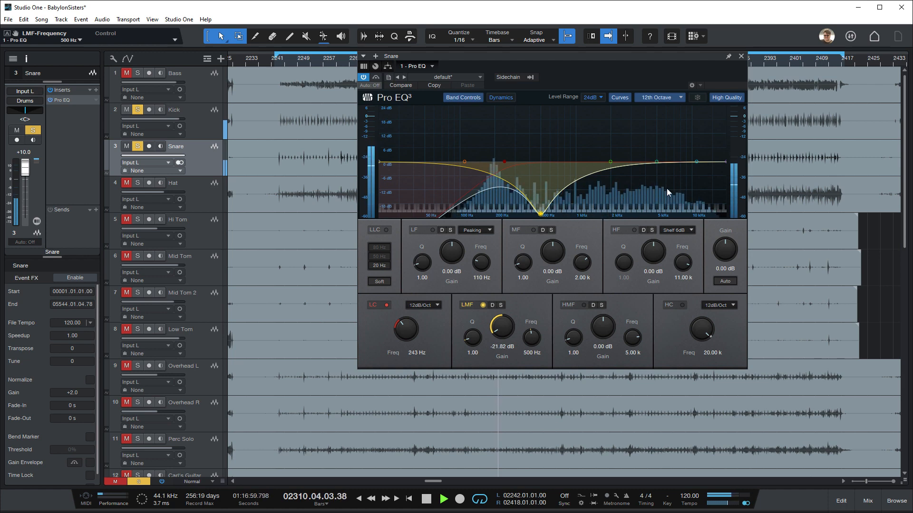
click(696, 163)
drag(699, 164, 699, 157)
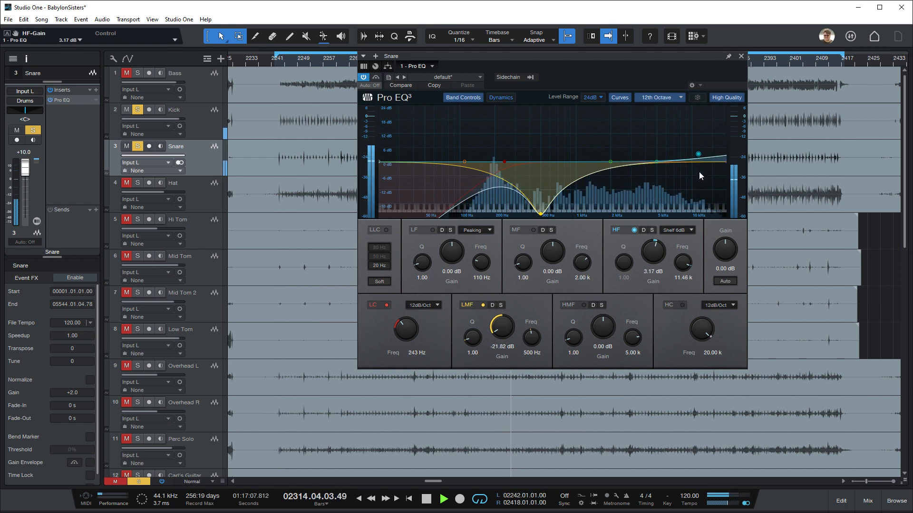
Compare the snare with Pro EQ bypassed and active, stop playback, and close the equalizer
click(363, 77)
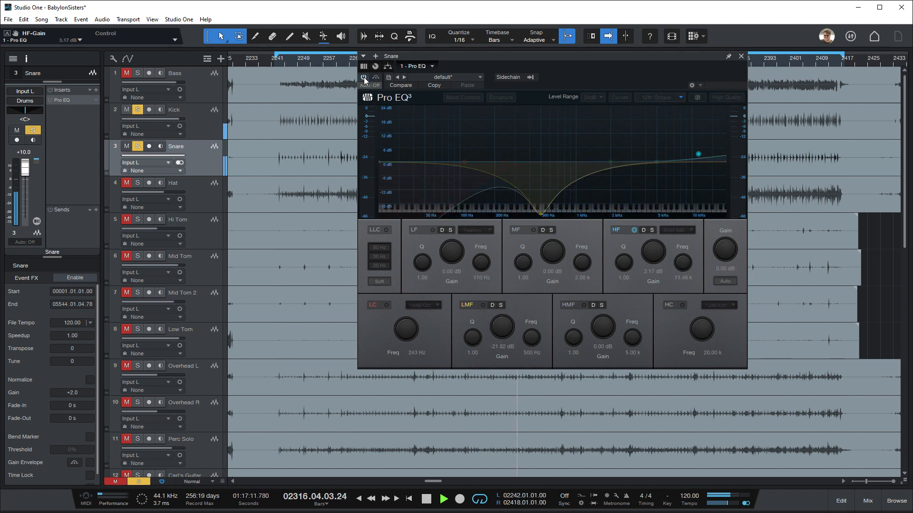
click(364, 77)
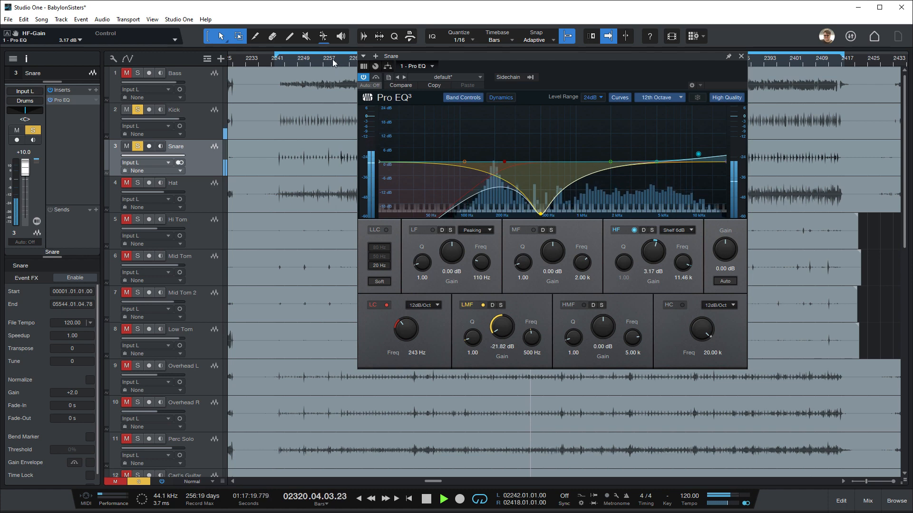
key(space)
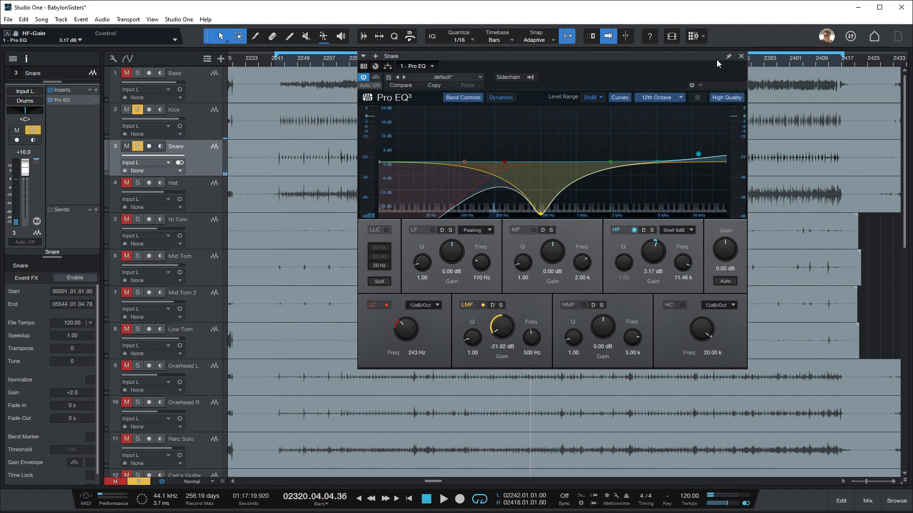
click(740, 58)
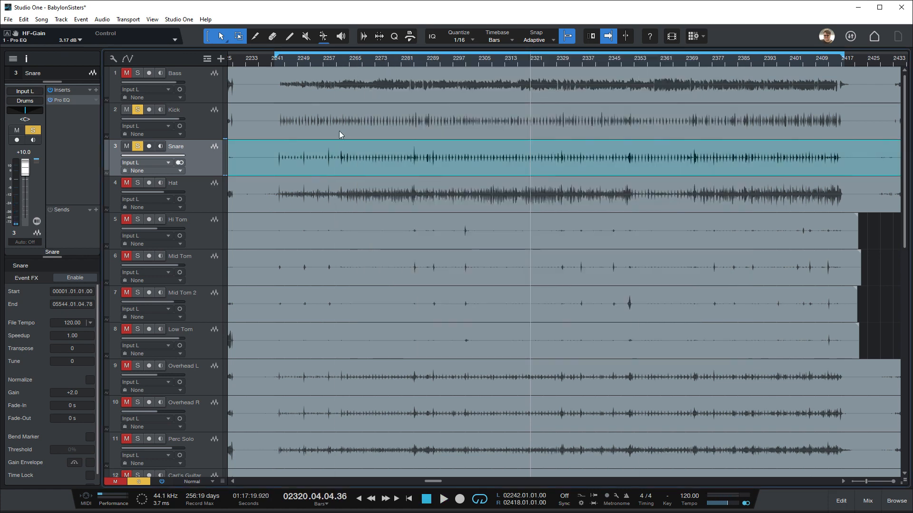
Solo only the Hat track, open its Pro EQ, and play from around bar 2305
click(139, 110)
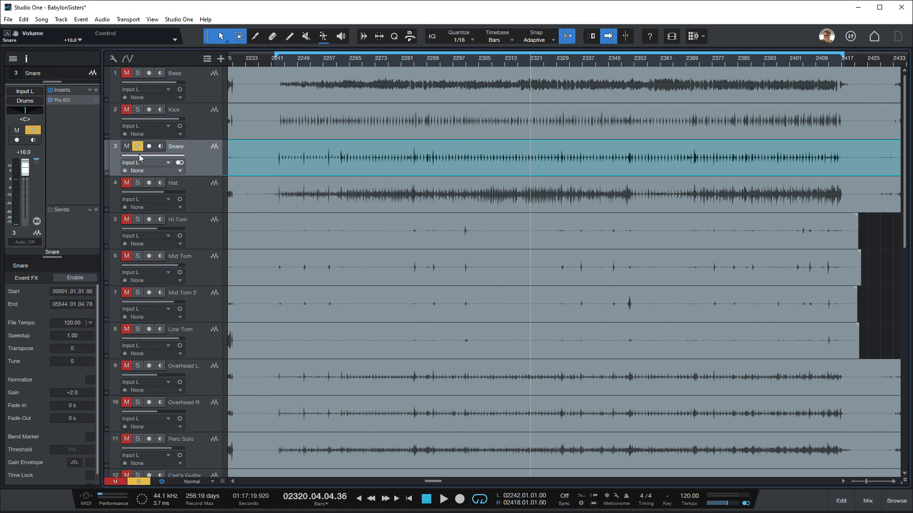
click(138, 183)
click(204, 198)
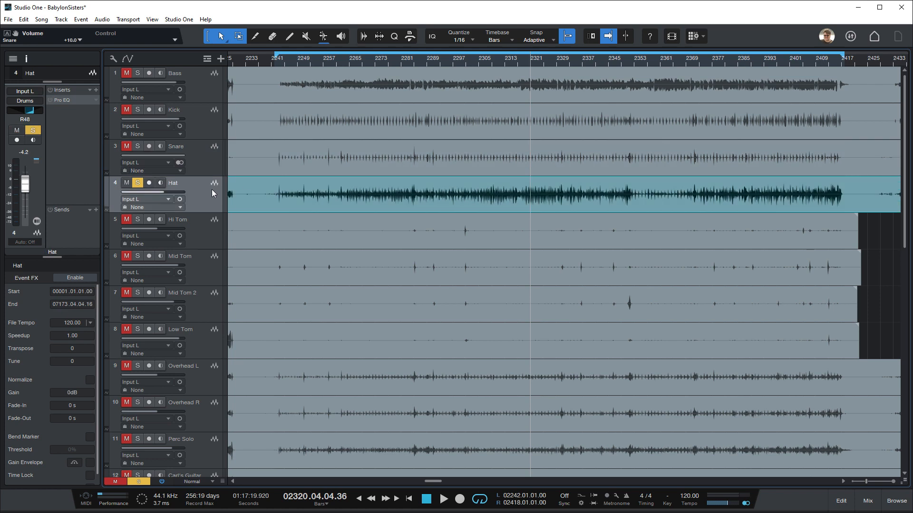
click(63, 103)
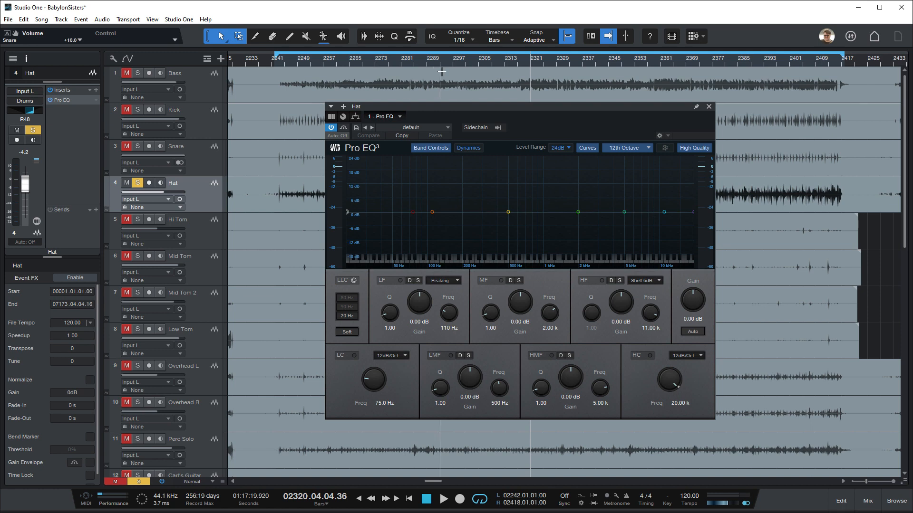
click(483, 61)
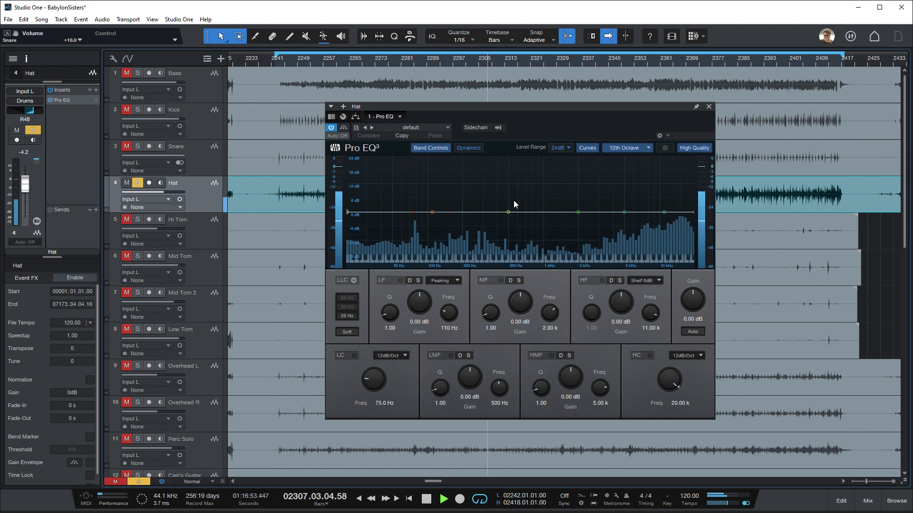
Enable the hat's low cut at 2.07 kHz and compare the track with Pro EQ bypassed and active
click(353, 355)
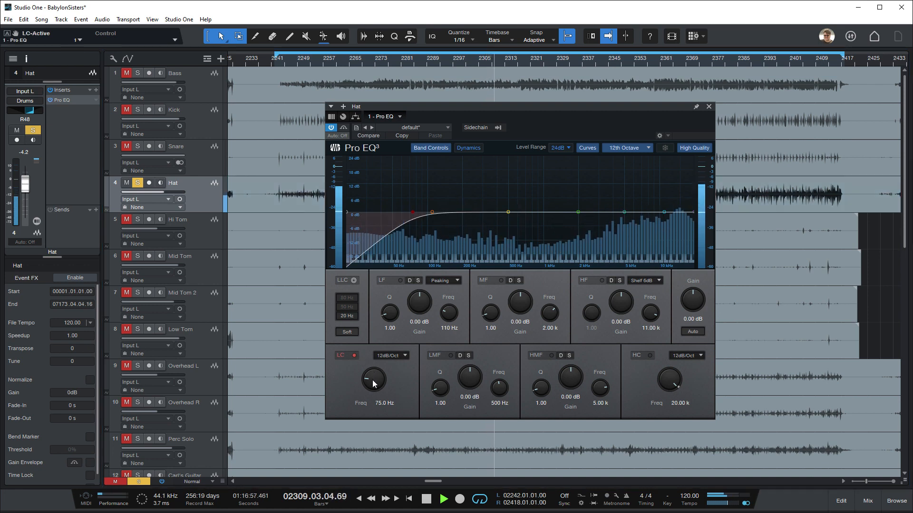
drag(372, 381, 395, 362)
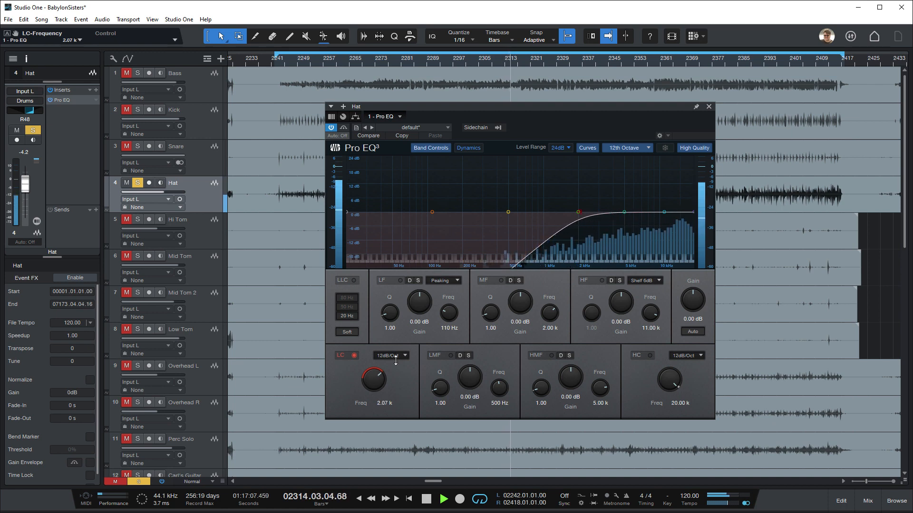
click(331, 127)
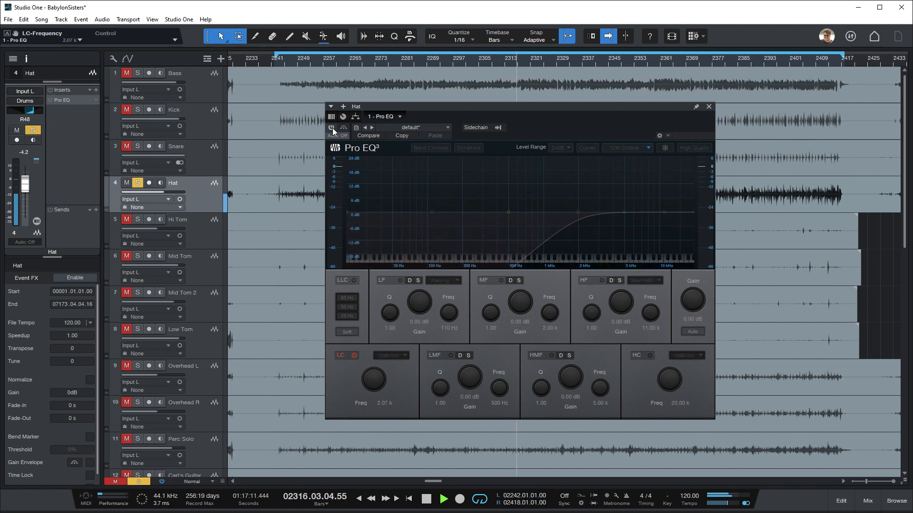
click(333, 127)
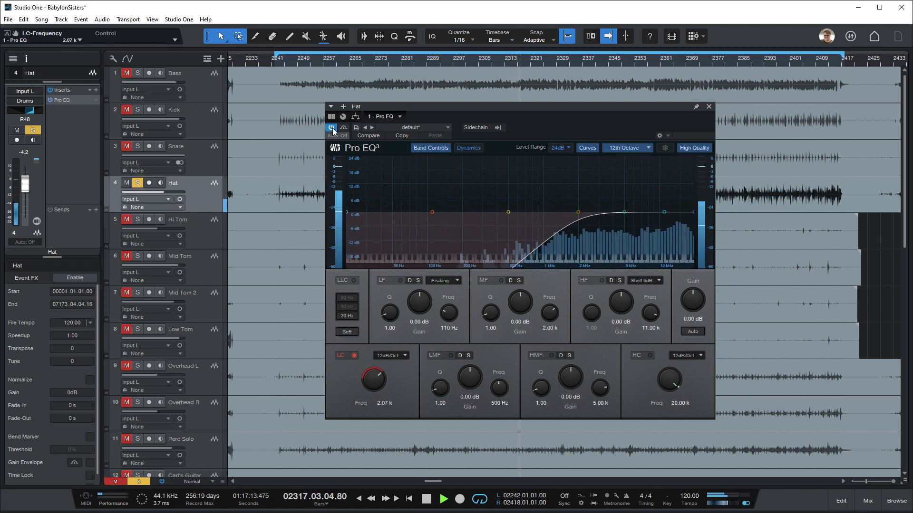
Cut the hat's HMF band by 3.17 dB at 5.04 kHz and raise the Pro EQ output gain to 3.96 dB
click(624, 212)
drag(623, 212, 625, 223)
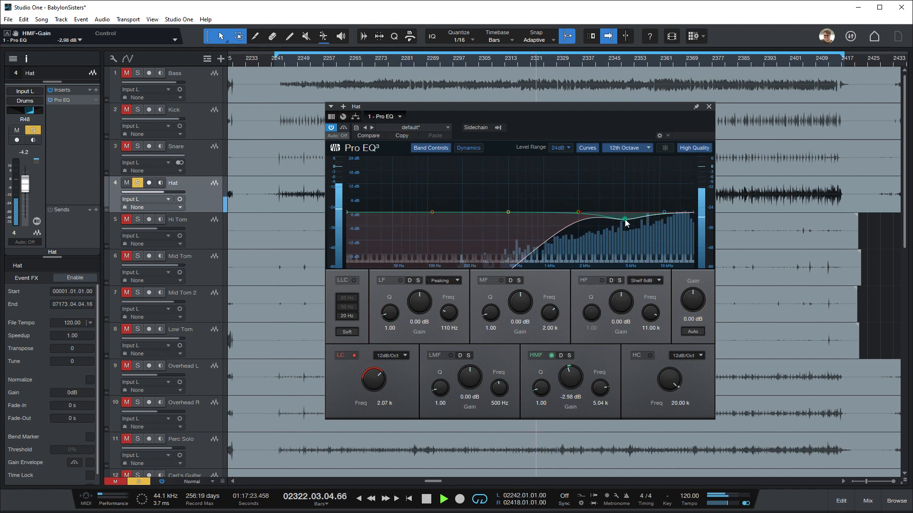
drag(625, 218, 624, 220)
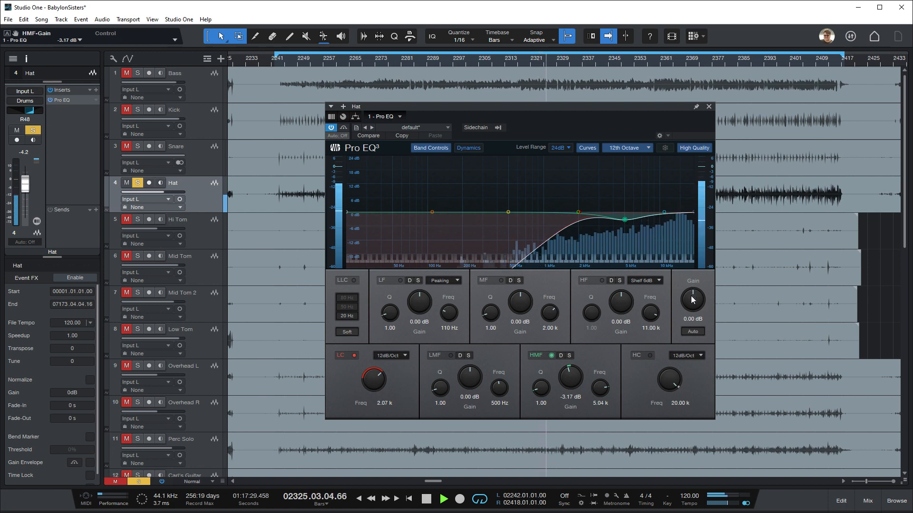
drag(691, 296, 696, 291)
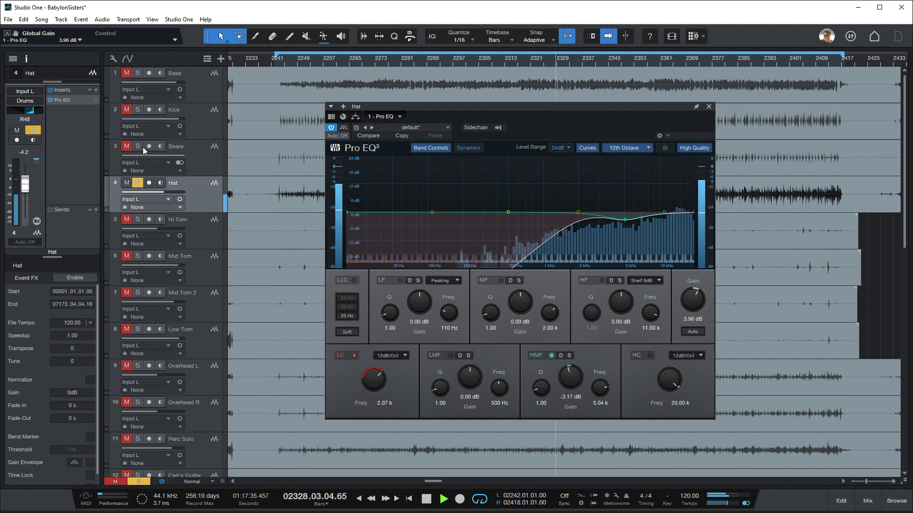
Solo Kick and Snare alongside Hat, and raise the snare's Pro EQ output gain to 4.68 dB
click(136, 112)
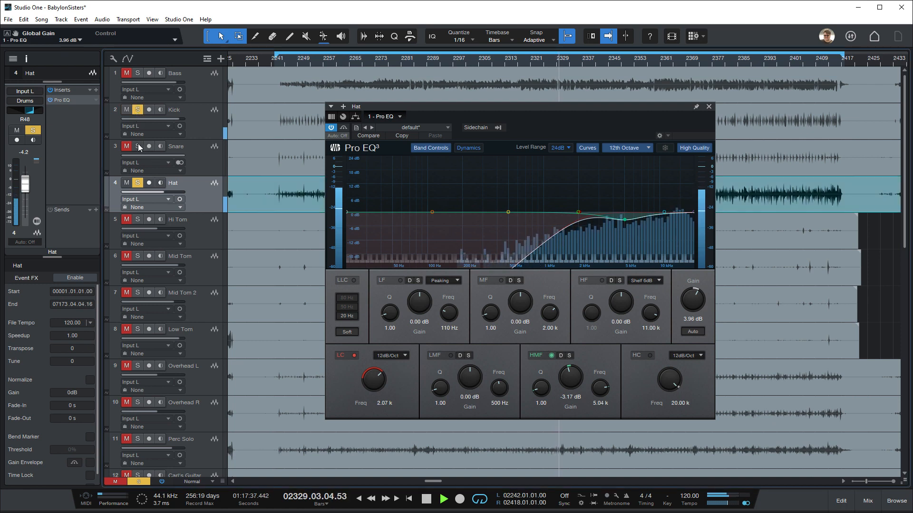
click(138, 145)
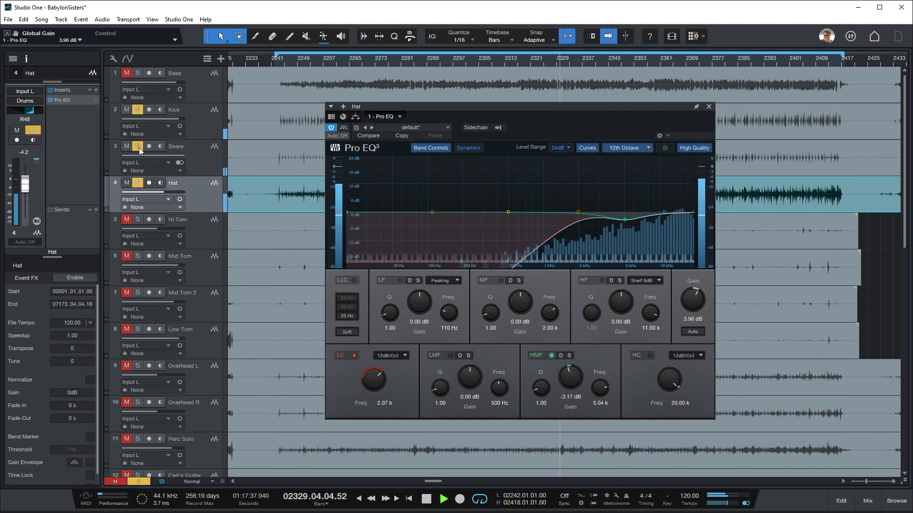
click(196, 158)
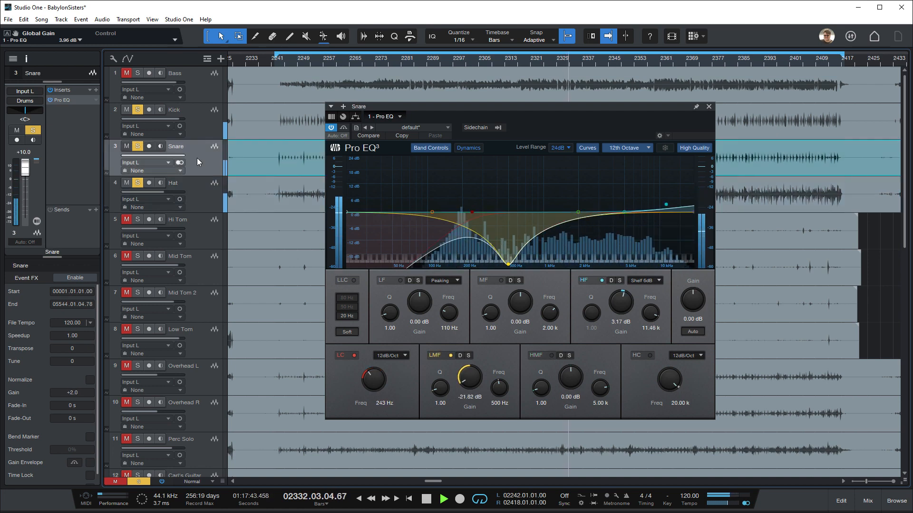
drag(699, 298, 703, 291)
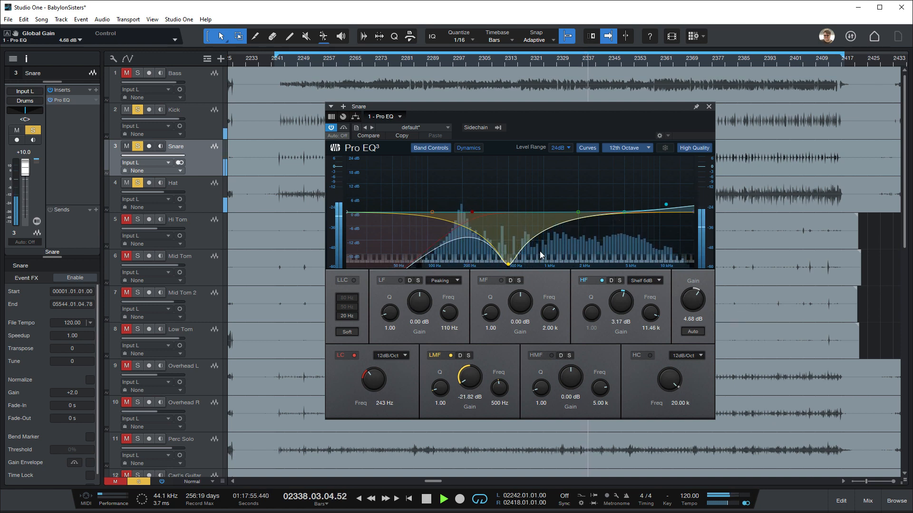
key(space)
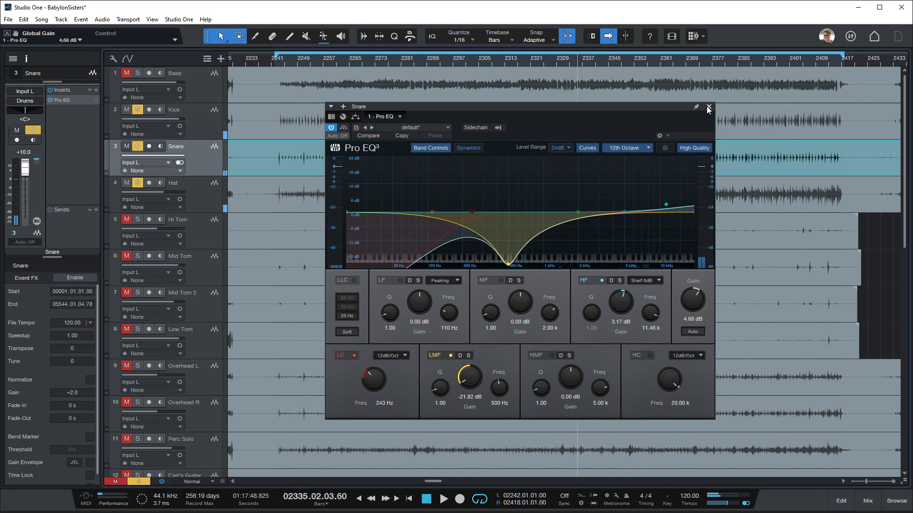
click(708, 106)
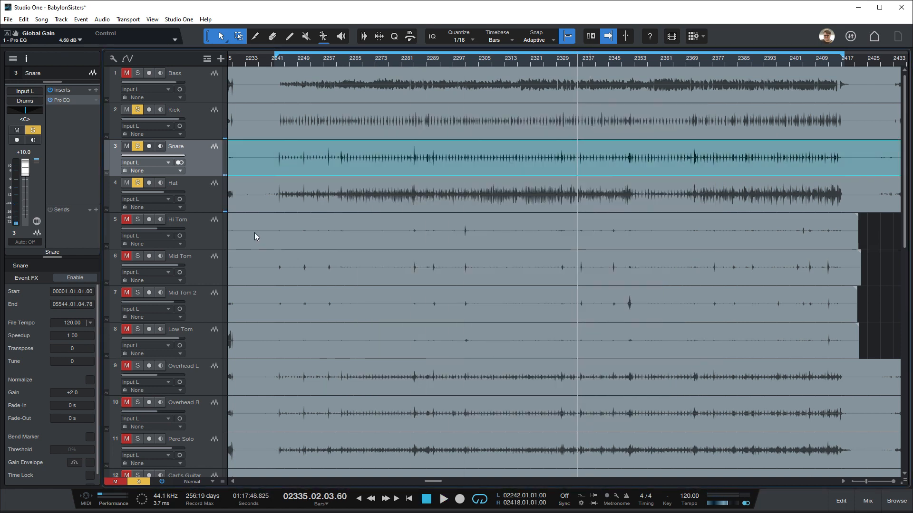
Leave only Overhead L and Overhead R soloed, and play them from around bar 2353
scroll(194, 341, down, 4)
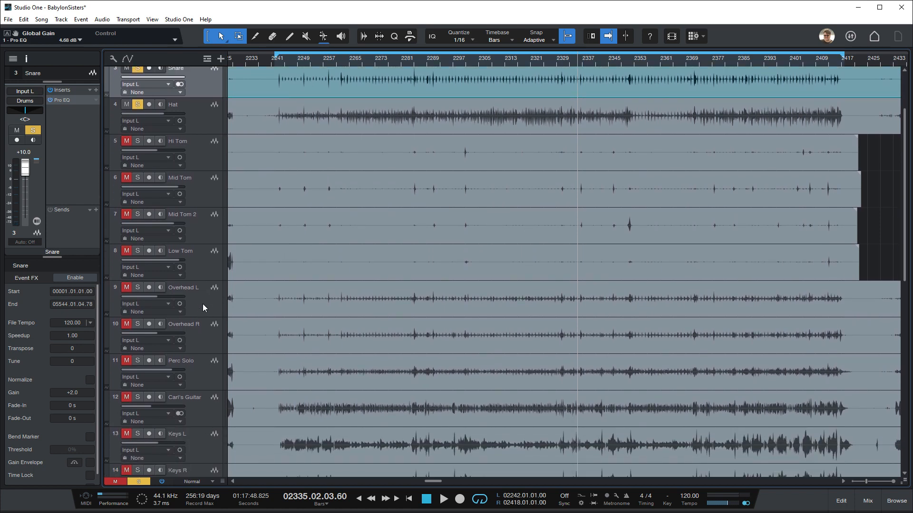
click(128, 287)
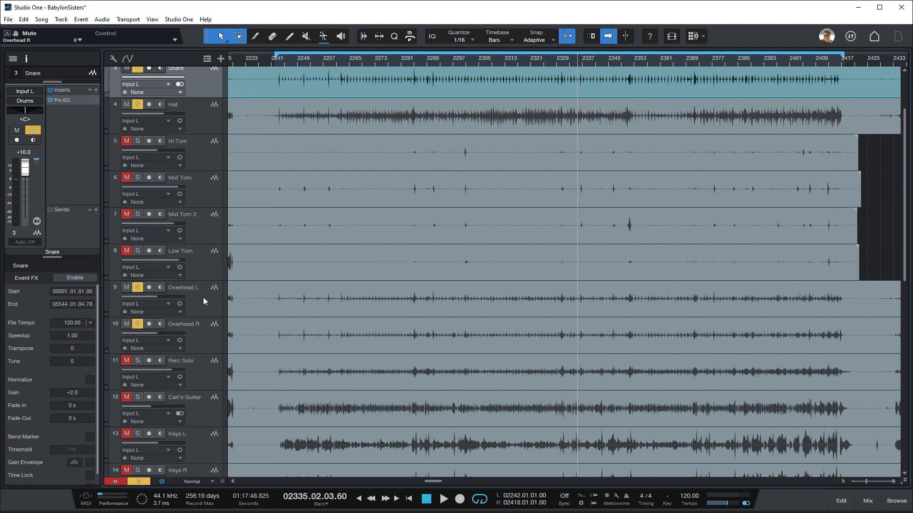
scroll(203, 285, up, 4)
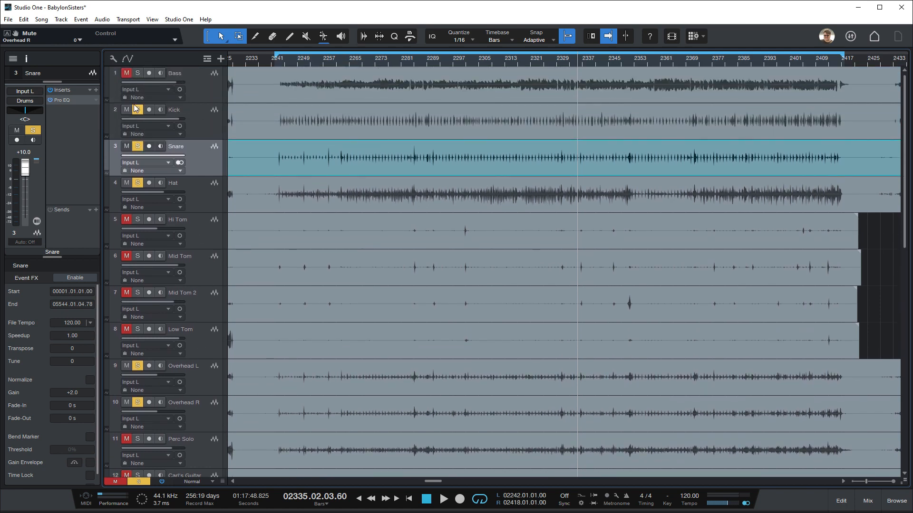
click(138, 147)
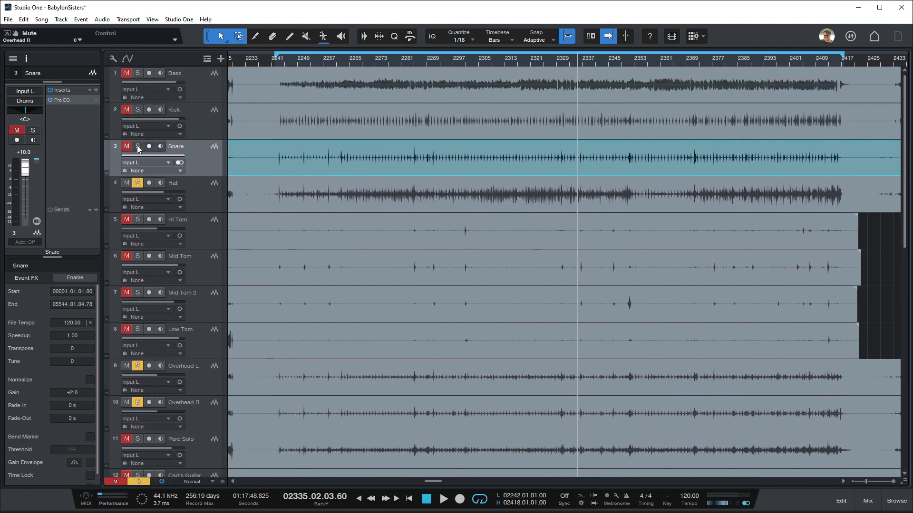
click(138, 183)
scroll(199, 269, down, 4)
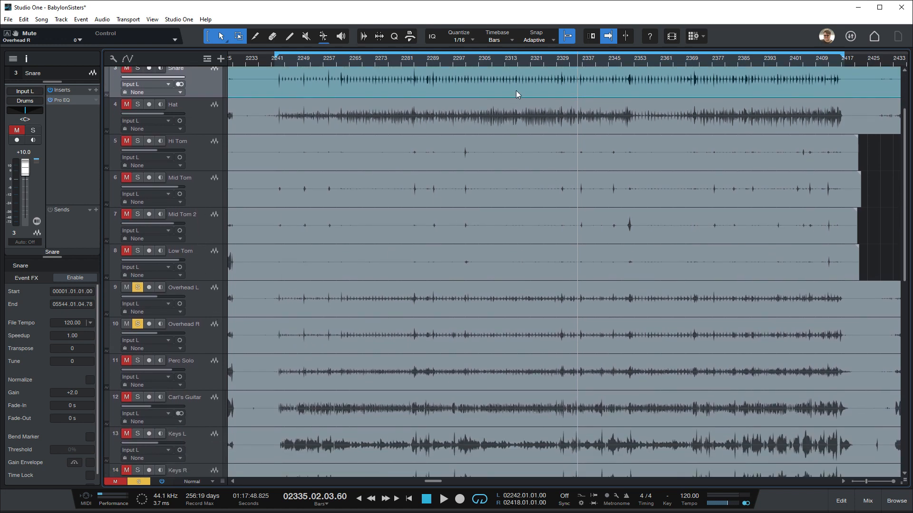
click(635, 61)
key(space)
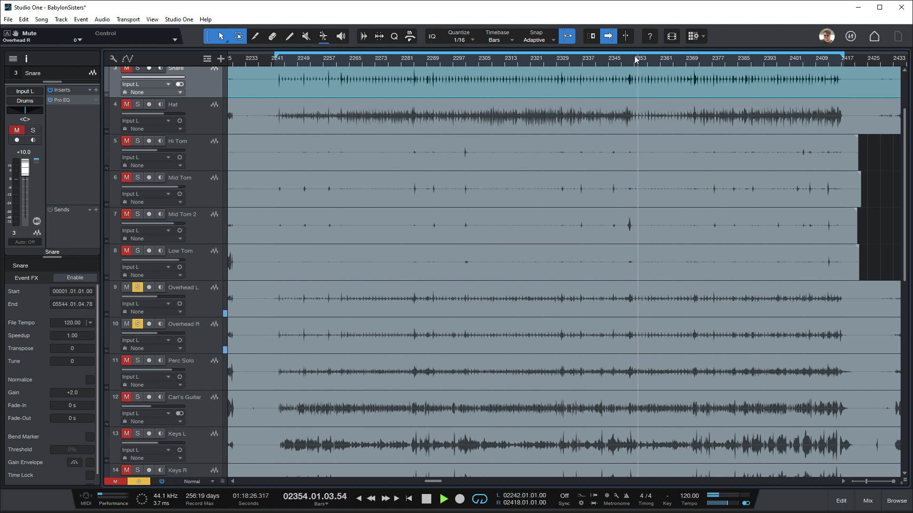
Play the soloed overheads from bar 2350 and switch on Pro EQ on Overhead L and Overhead R
key(space)
click(624, 59)
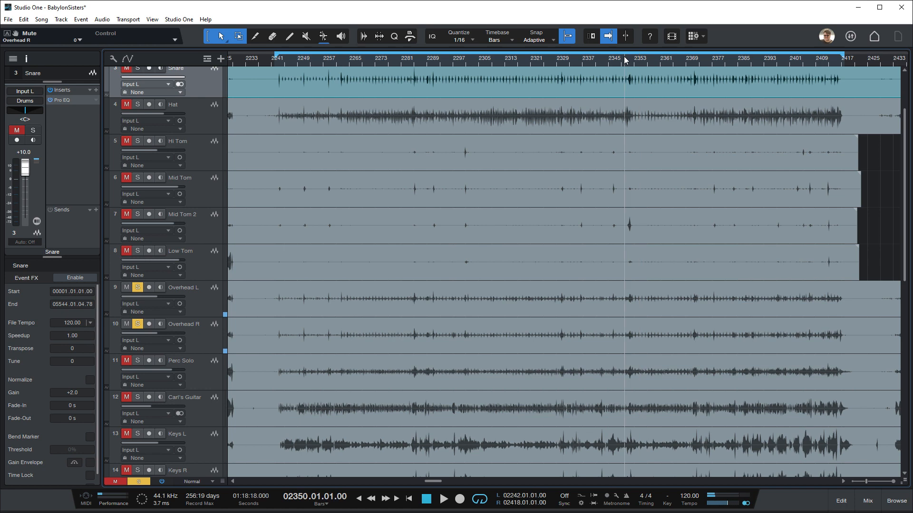
key(space)
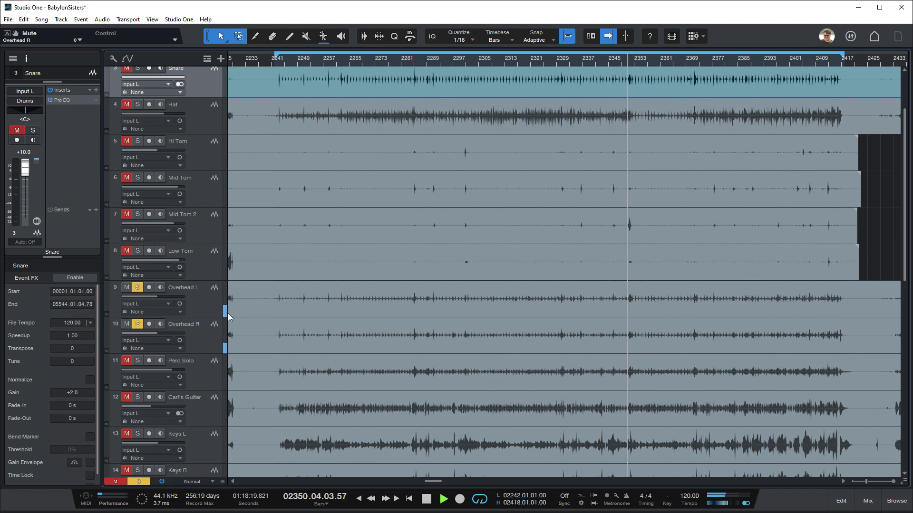
click(211, 306)
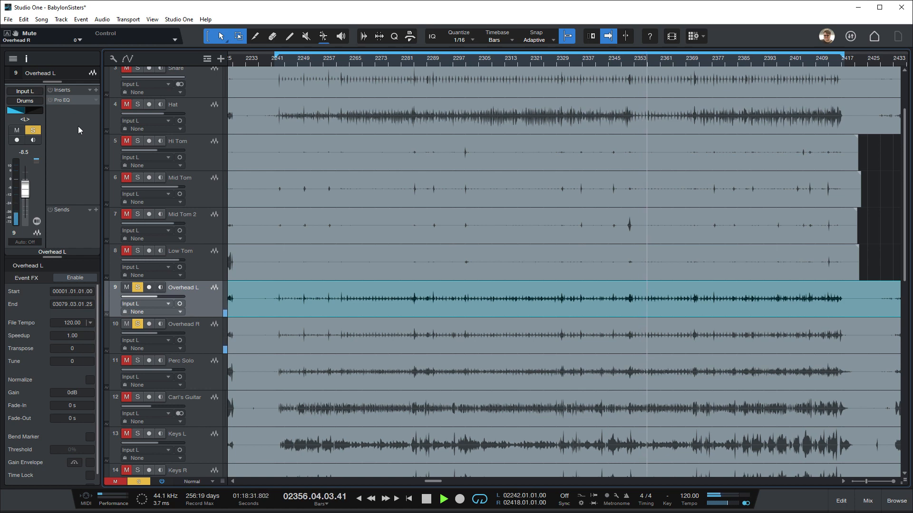
click(50, 100)
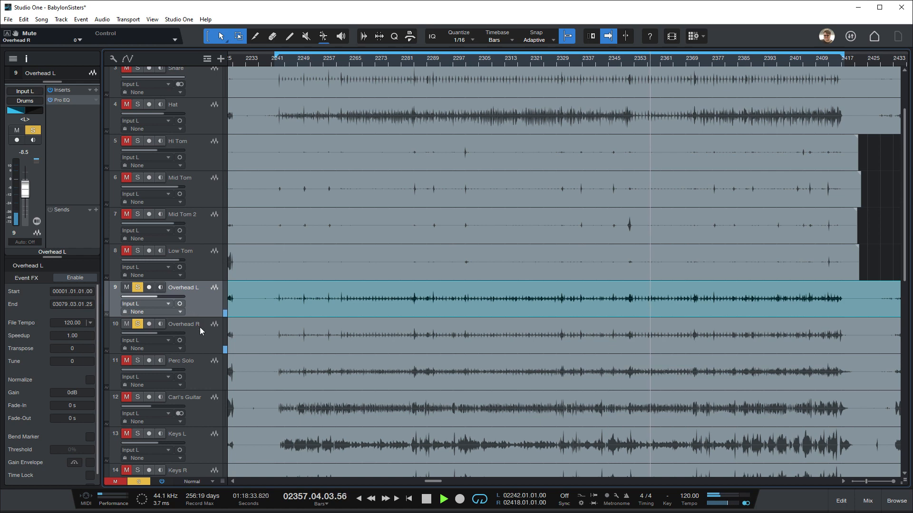
click(200, 328)
click(51, 100)
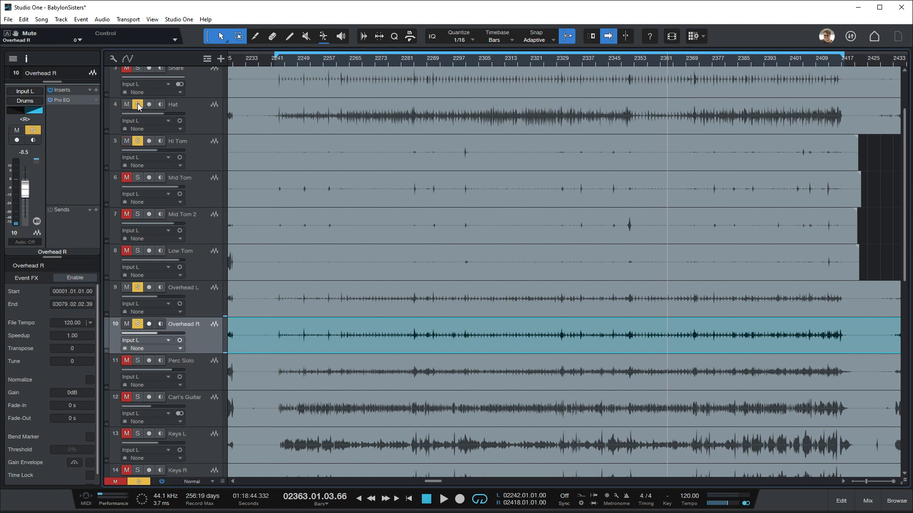
Solo Kick, Snare and Hat alongside the two overheads, leaving Hi Tom unsoloed, and play them from just before bar 2353
scroll(202, 123, up, 1)
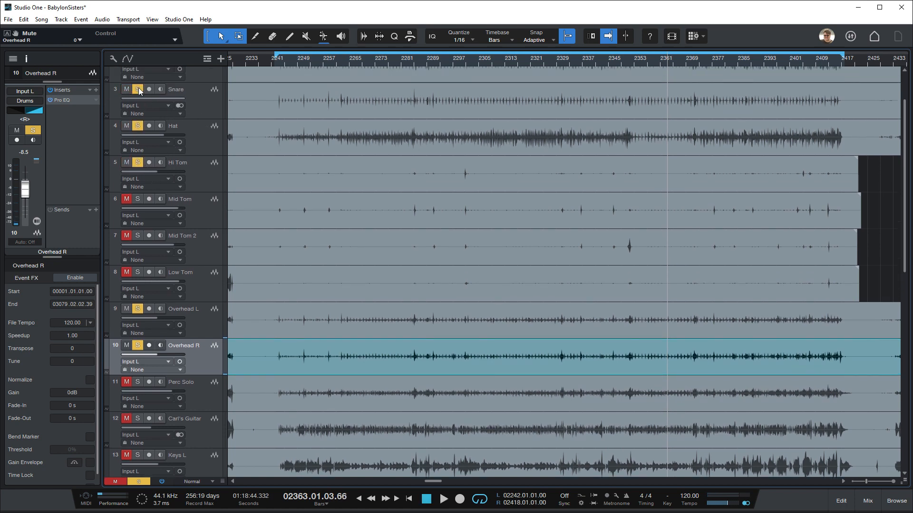
click(137, 90)
scroll(167, 123, up, 1)
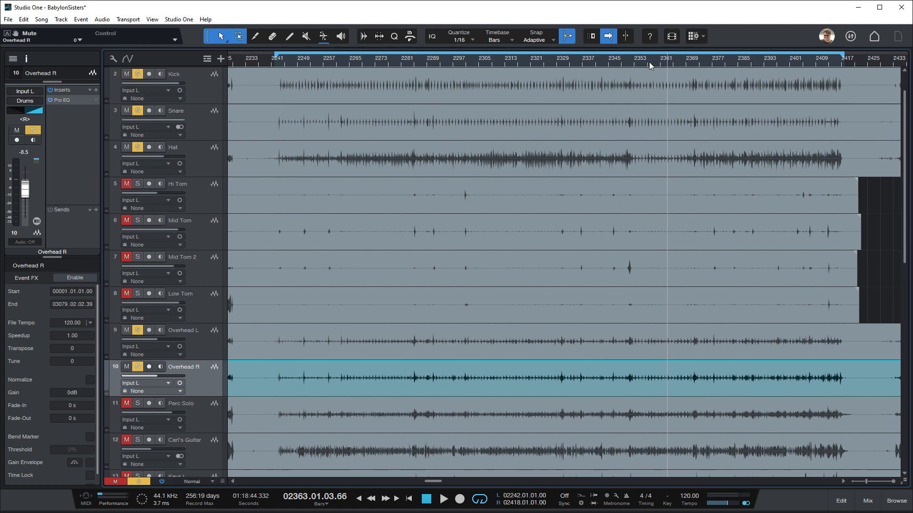
click(634, 63)
key(space)
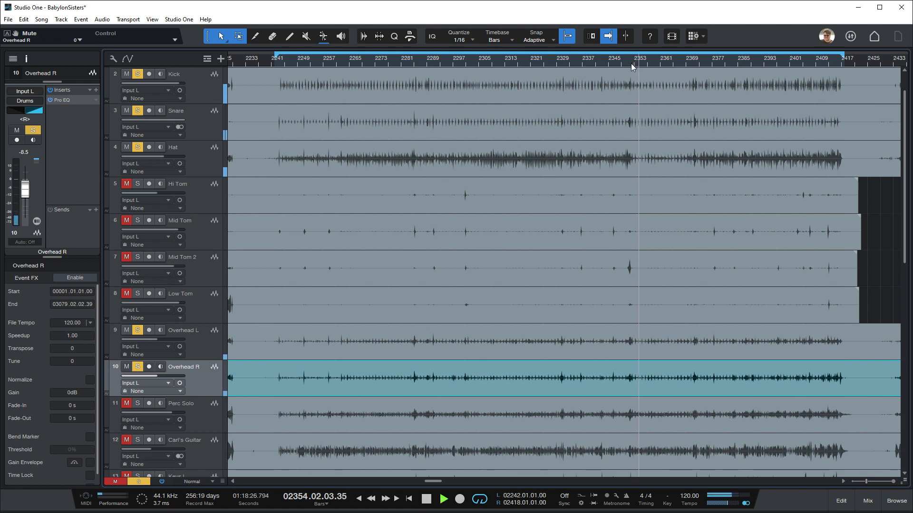
Examine the low cut settings in Overhead L's Pro EQ while the soloed tracks play, and stop playback
click(195, 344)
click(60, 100)
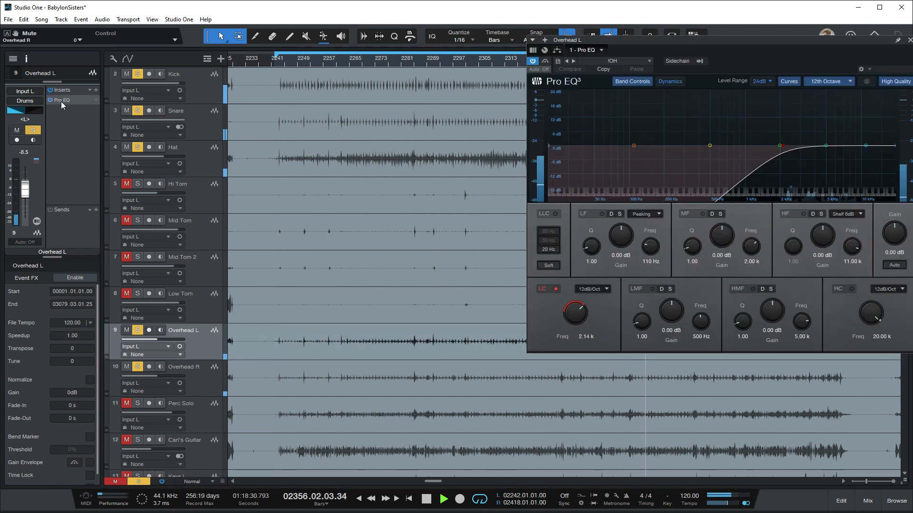
drag(727, 45, 566, 82)
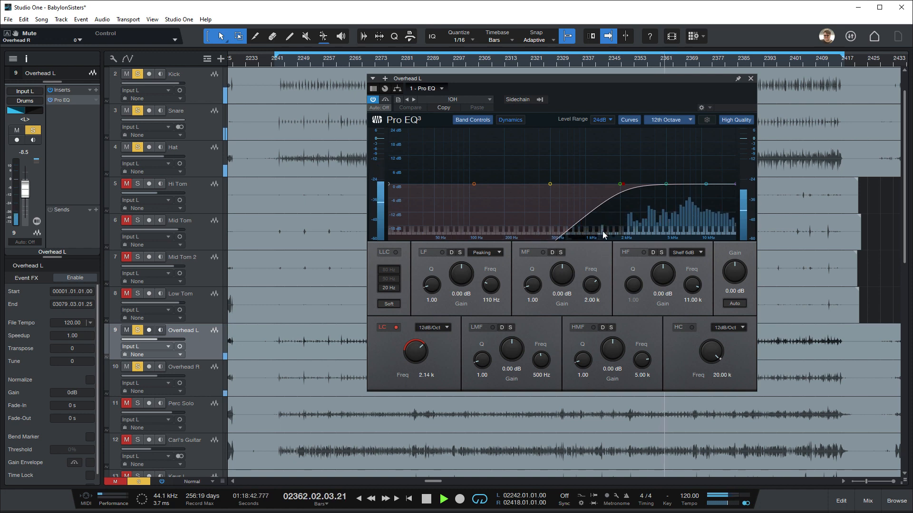
click(751, 79)
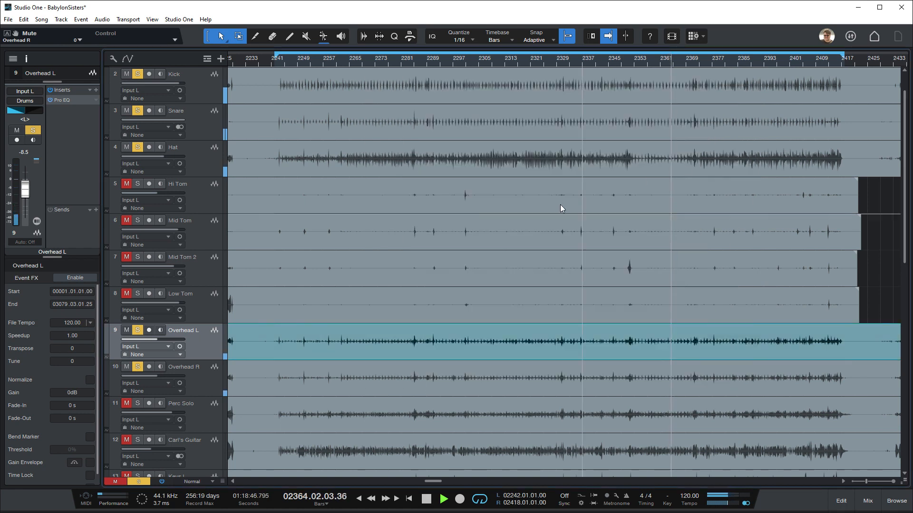
key(space)
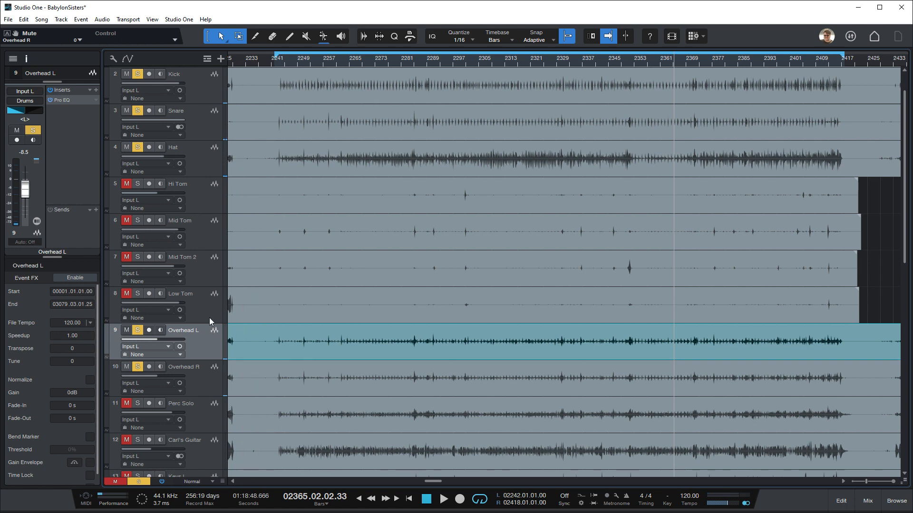
Clear the solo on Overhead R, Overhead L, Hat, Snare and Kick
click(139, 367)
click(139, 330)
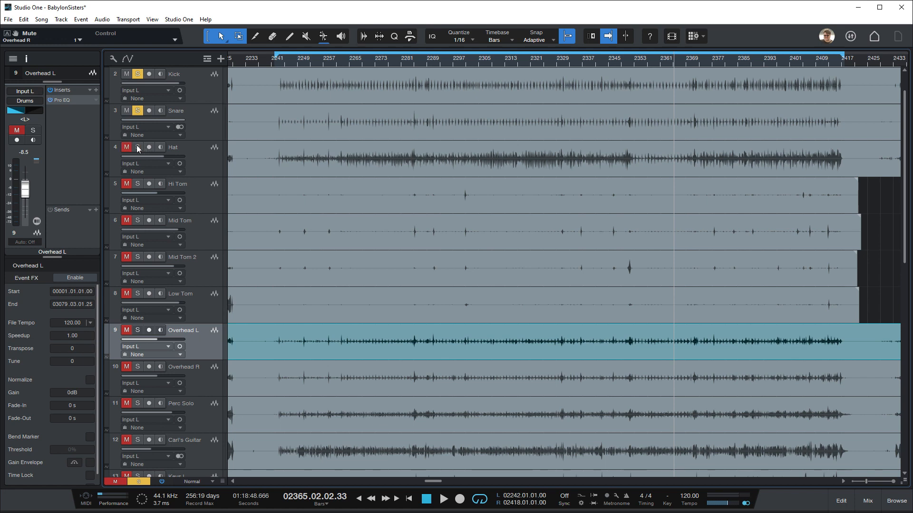
click(137, 75)
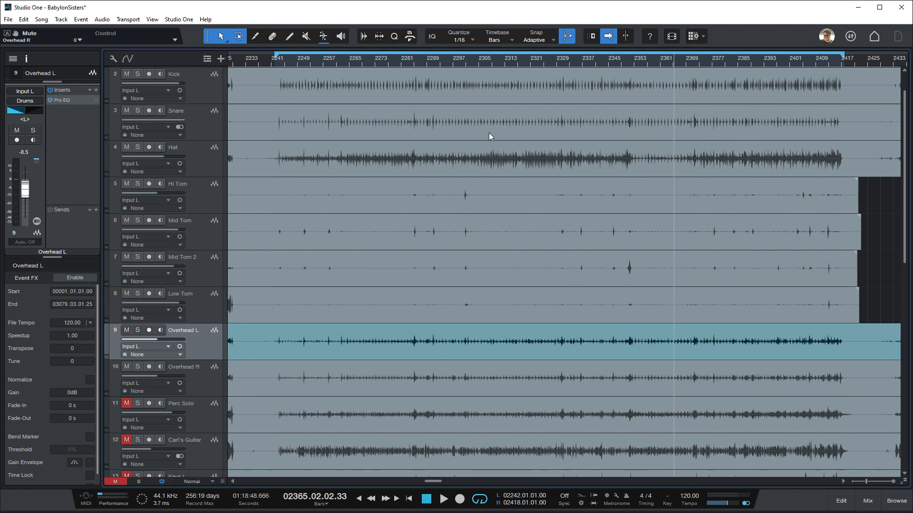
Play all the unsoloed drum tracks through the tom fill around bar 2346
click(622, 62)
scroll(621, 65, up, 5)
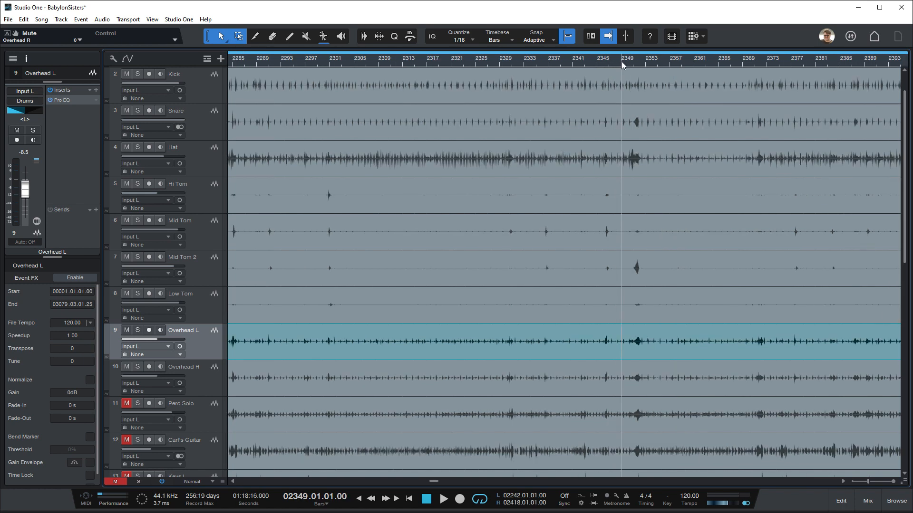
click(516, 60)
key(space)
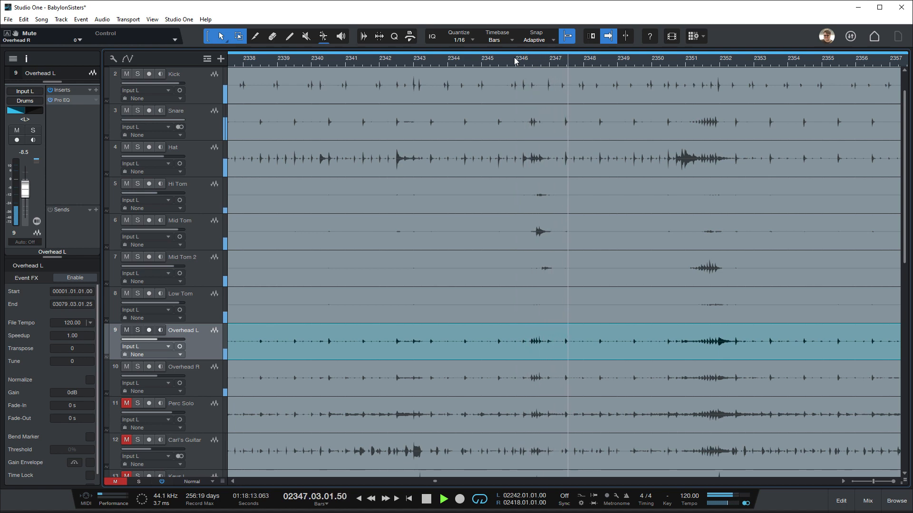
key(space)
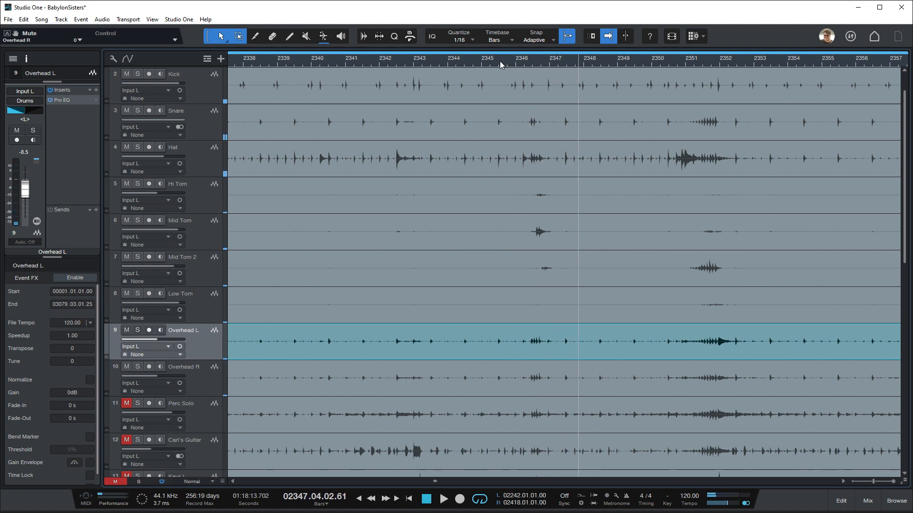
Solo Hi Tom, Mid Tom, Mid Tom 2 and Low Tom, and play them through the fill around bar 2346
click(137, 184)
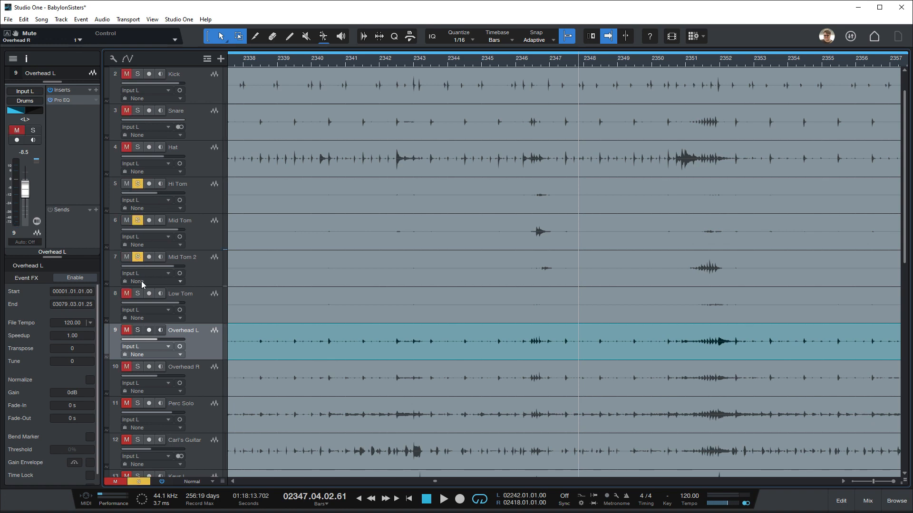
click(515, 61)
key(space)
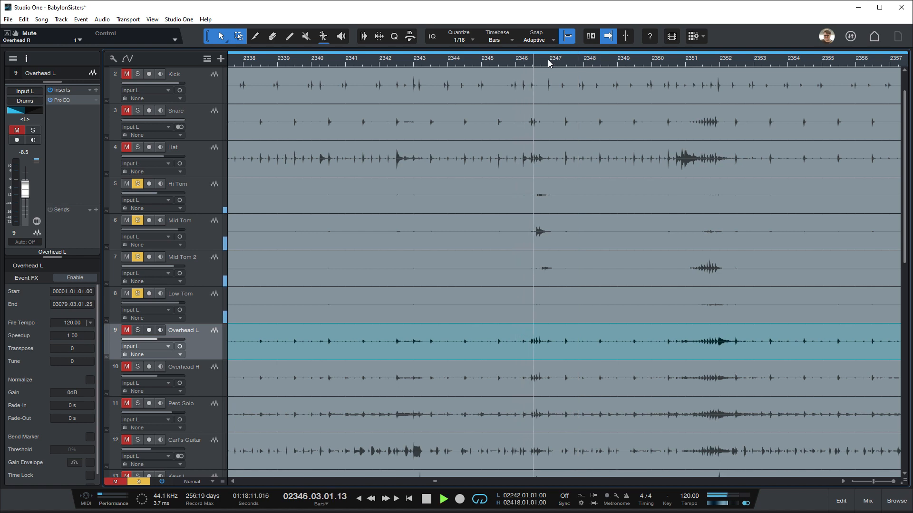
key(space)
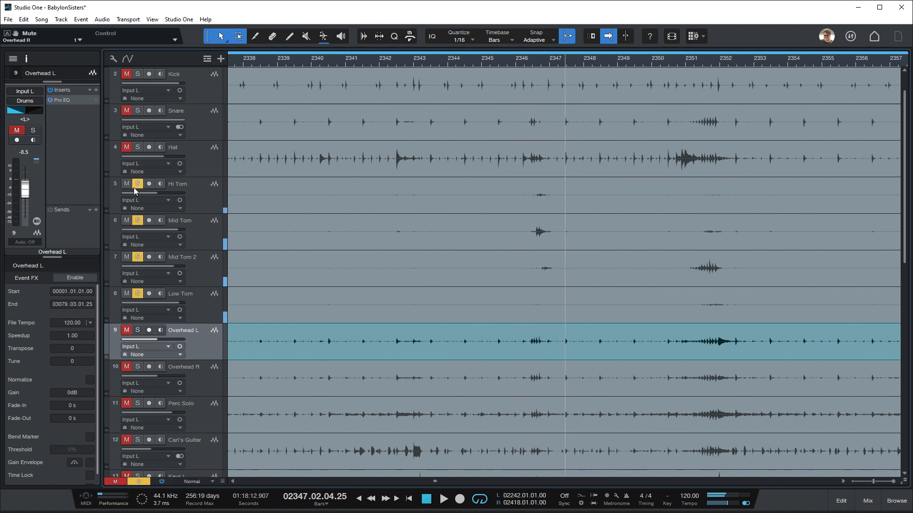
Leave only Mid Tom soloed and play its fill from 2346.02 with the tracks enlarged
click(137, 257)
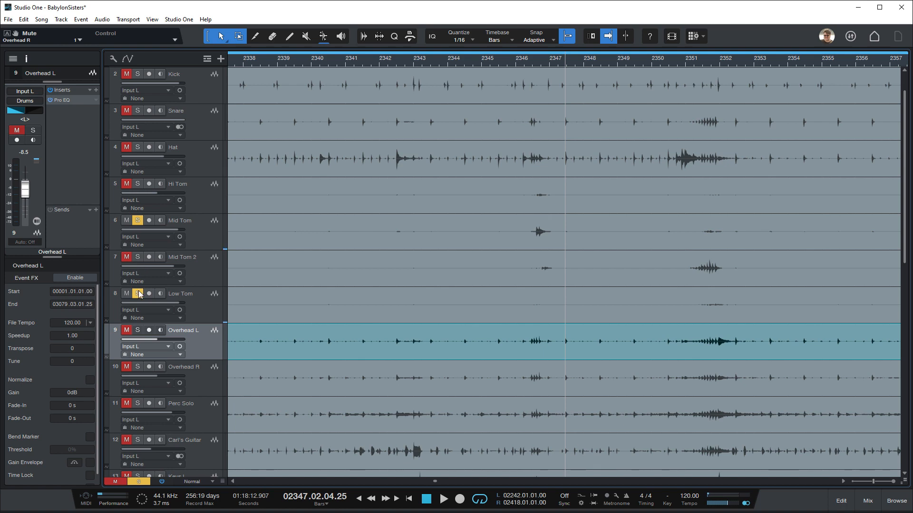
click(138, 294)
click(523, 63)
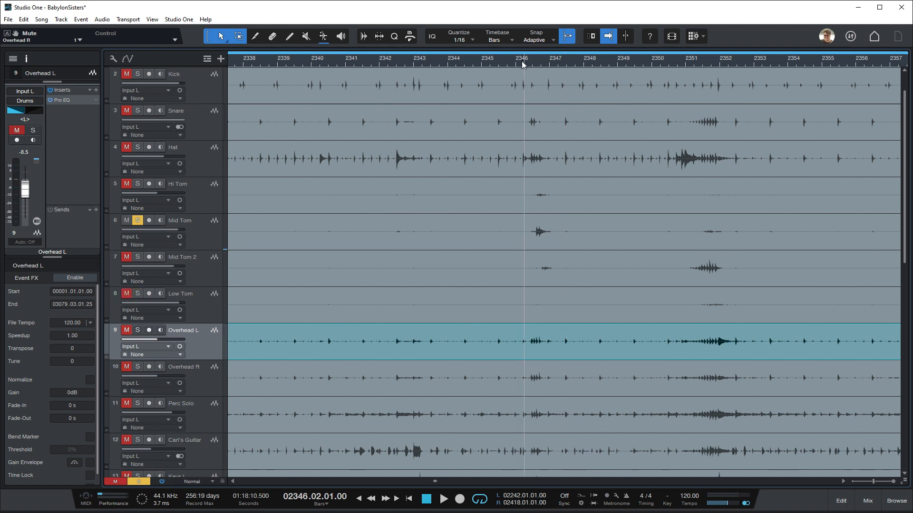
scroll(522, 63, up, 5)
key(shift+e)
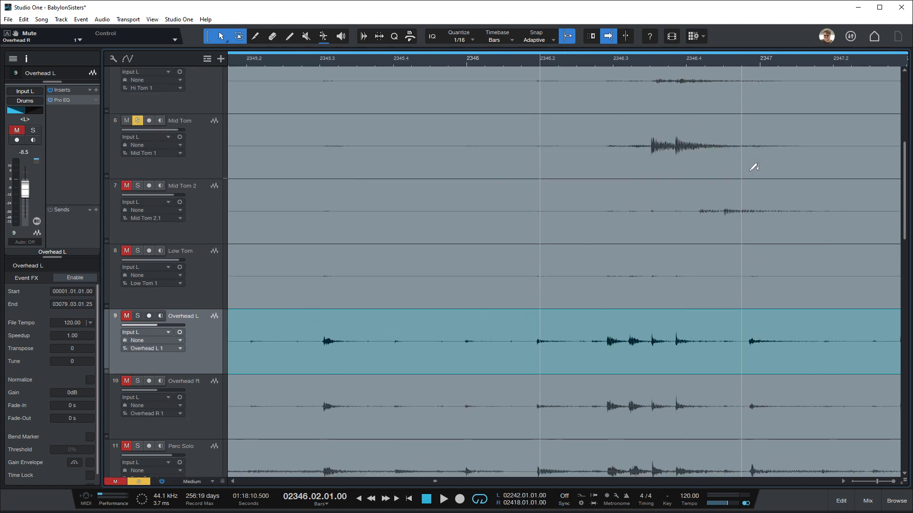
key(space)
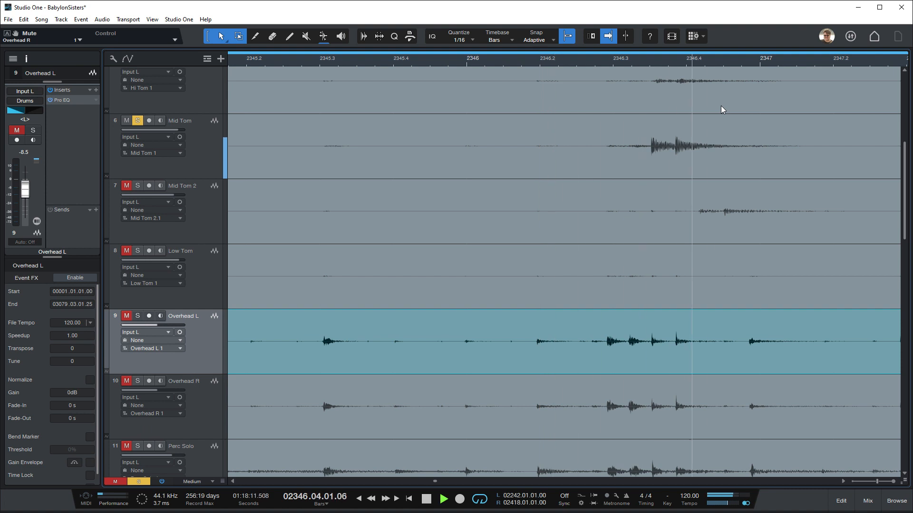
key(space)
Turn snapping off and split the Mid Tom event right before its hits at 2346.03.03.04 and after their decay at 2347.01.01.40
drag(627, 62, 417, 62)
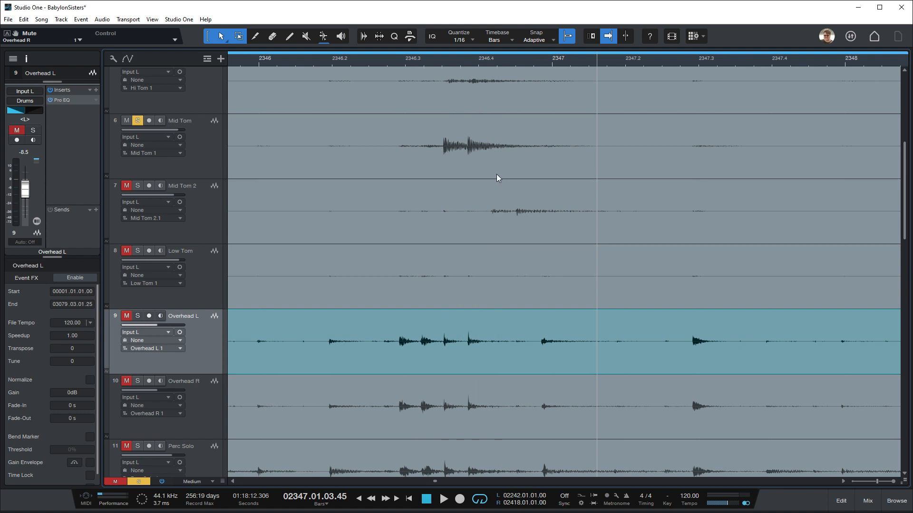
drag(449, 62, 441, 58)
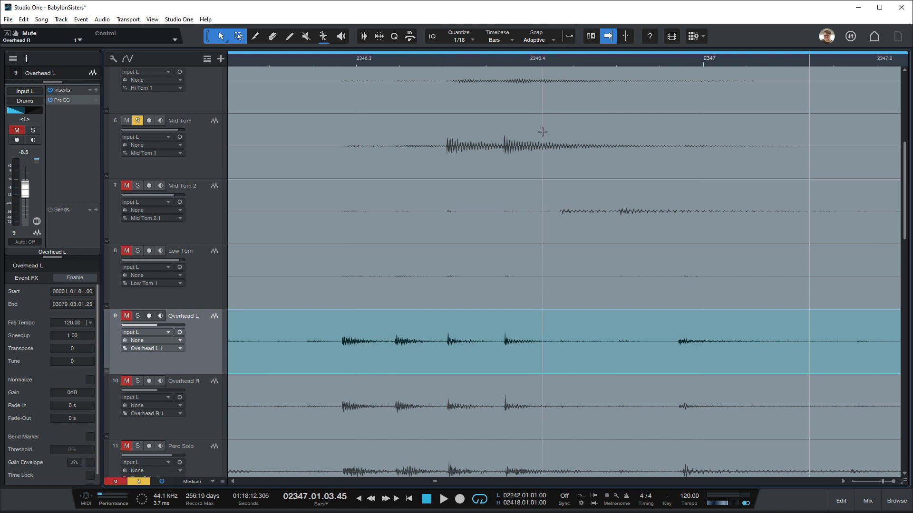
key(3)
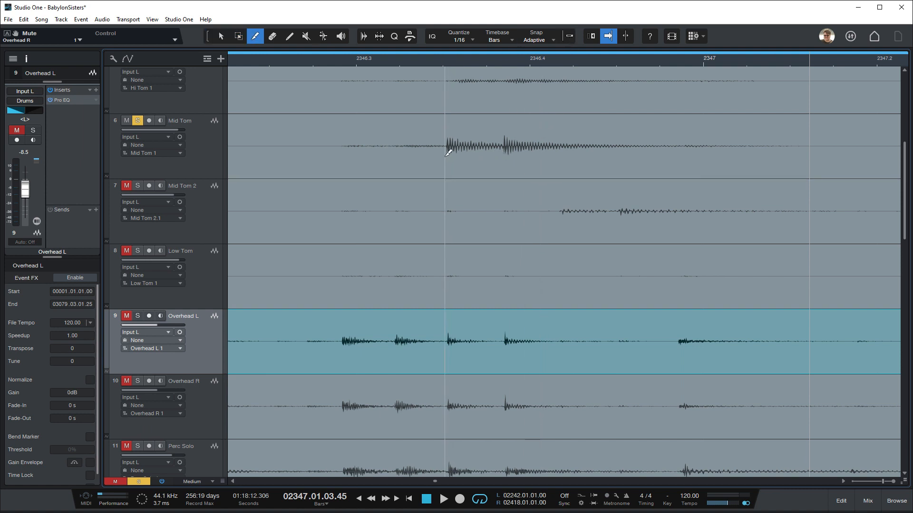
click(446, 152)
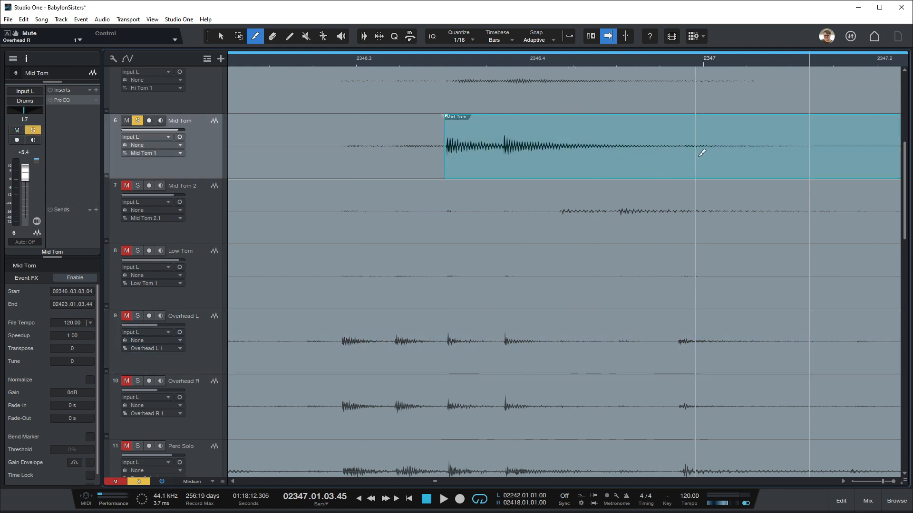
click(723, 152)
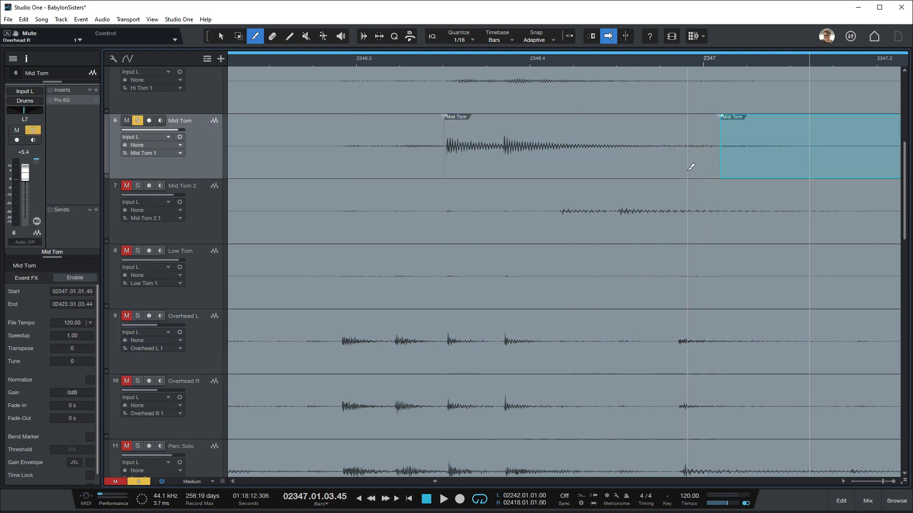
key(1)
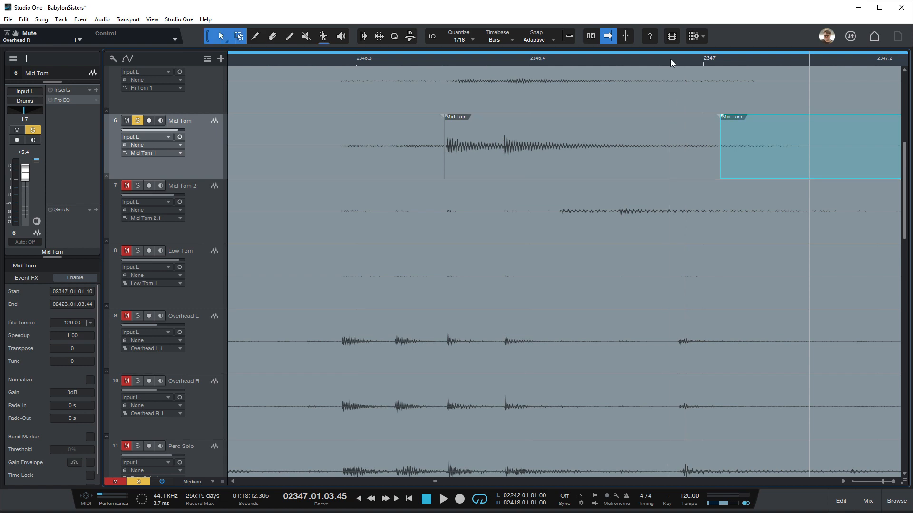
Split the Mid Tom event at 2337.01.03.23, right after the preceding tom hit
scroll(670, 59, down, 6)
scroll(668, 59, down, 4)
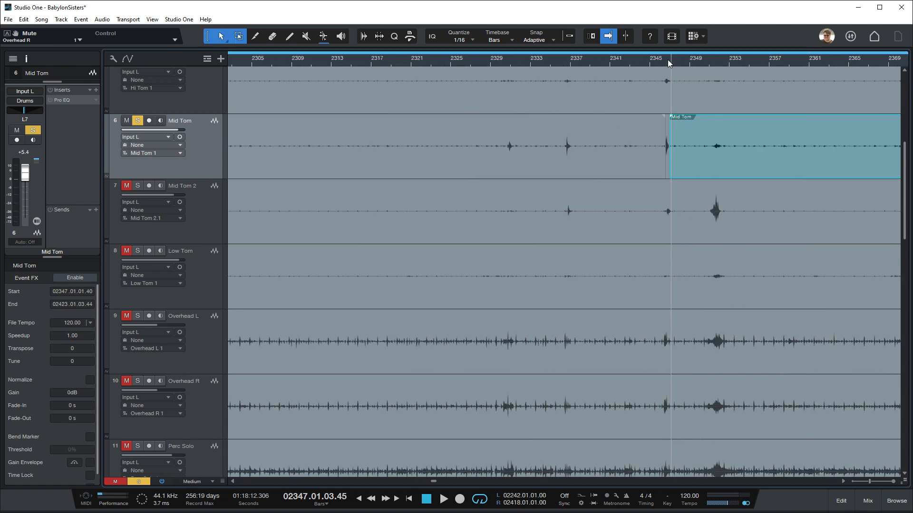
scroll(667, 60, down, 6)
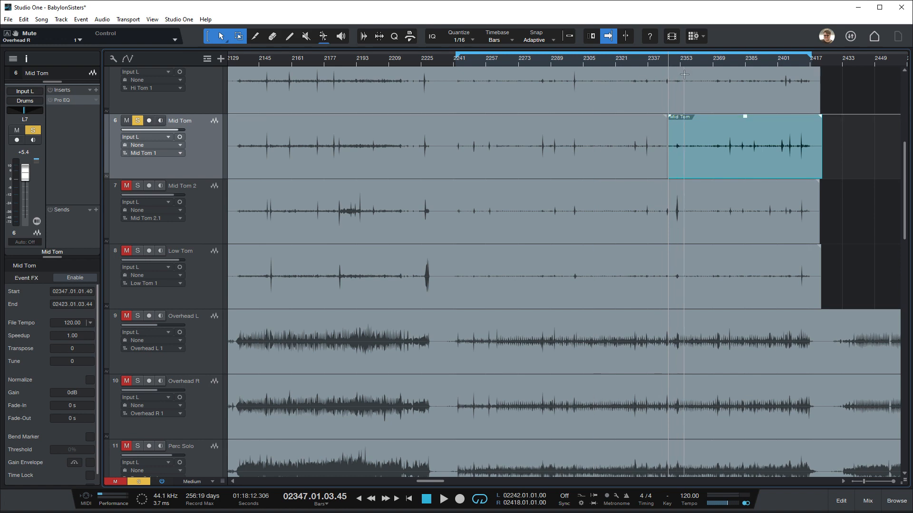
scroll(663, 61, up, 6)
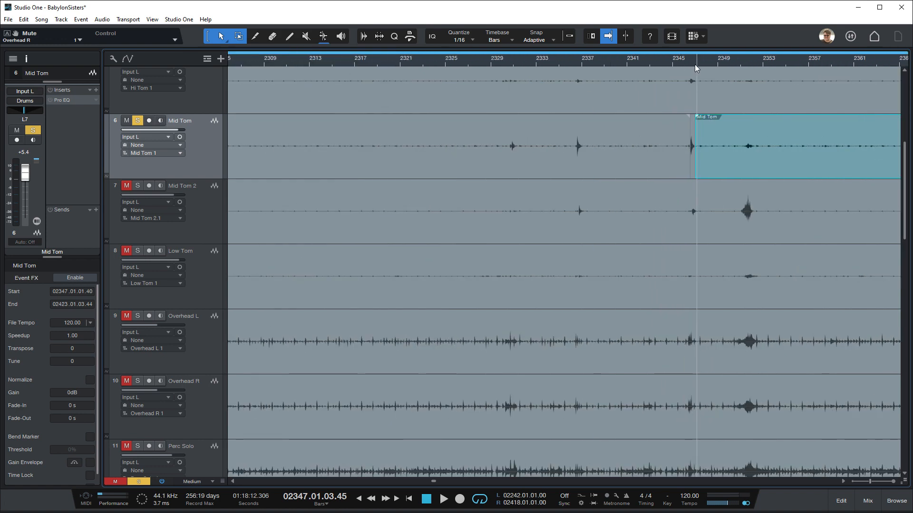
key(3)
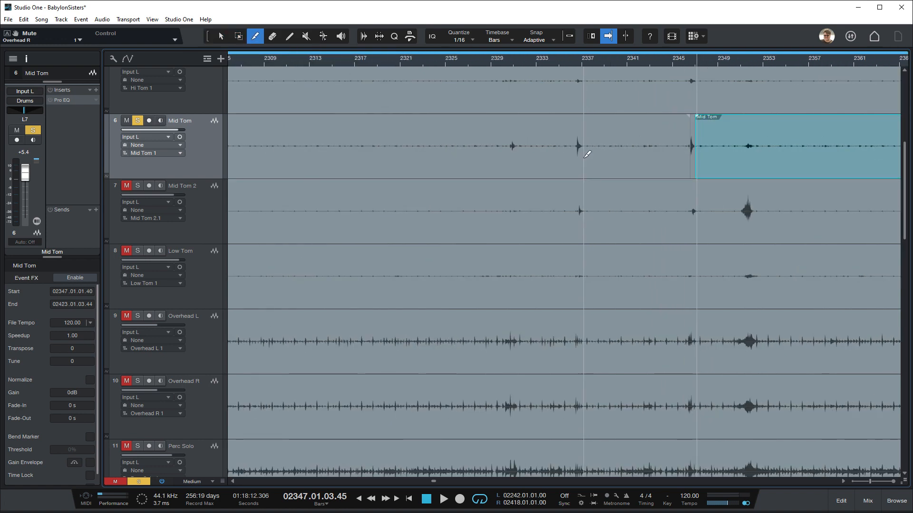
click(585, 154)
key(1)
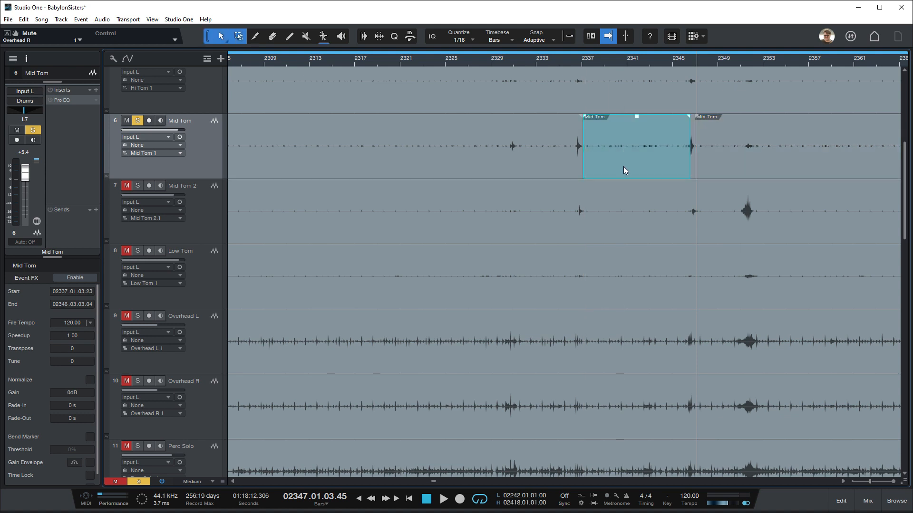
Delete the Mid Tom section before the hits at 2346.03, then split at 2351.01.01.18 and delete the section following the hits
key(Delete)
key(3)
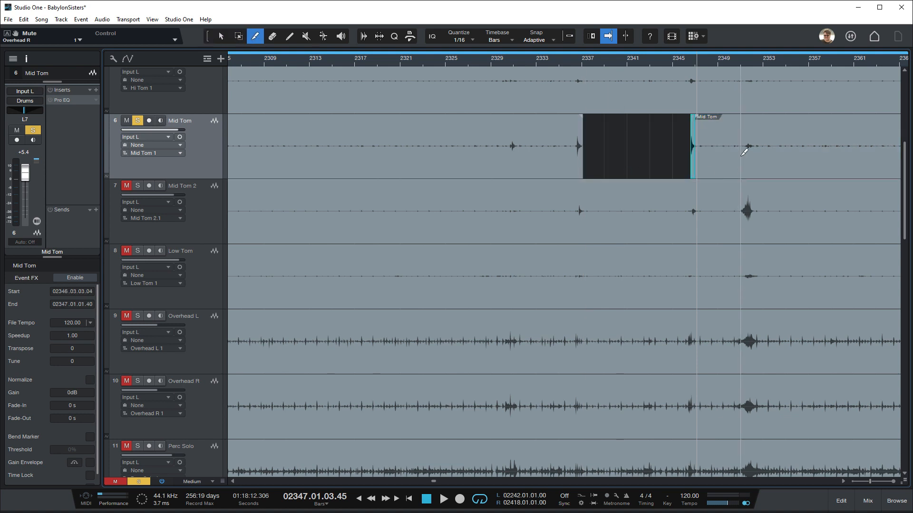
click(735, 166)
key(1)
click(732, 168)
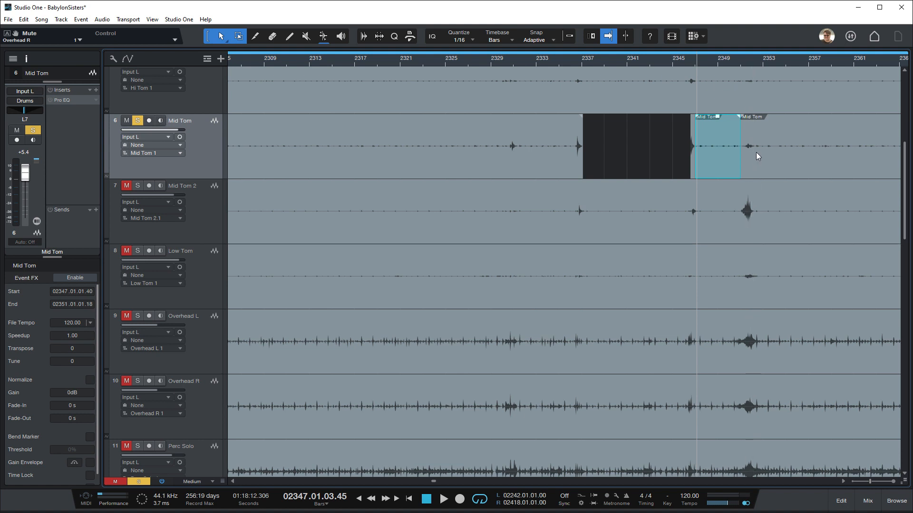
key(Delete)
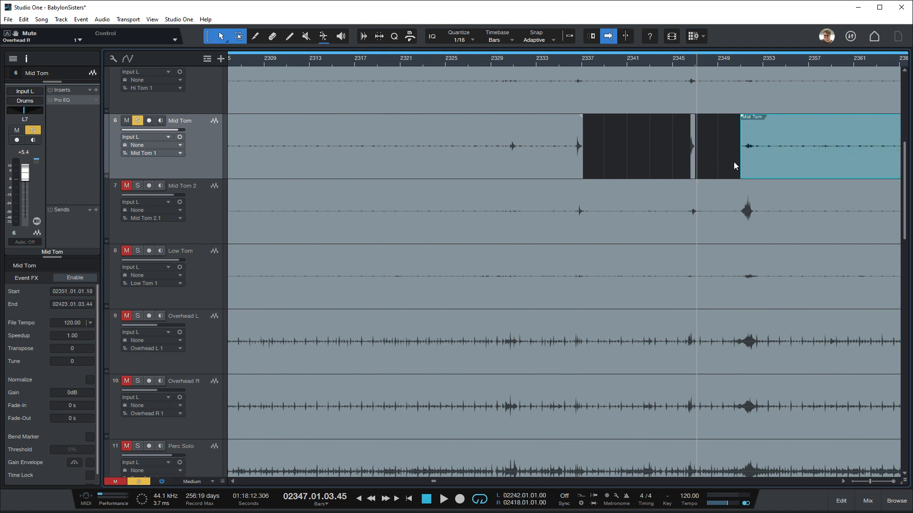
Play the isolated Mid Tom hits from around bar 2345
click(666, 59)
key(space)
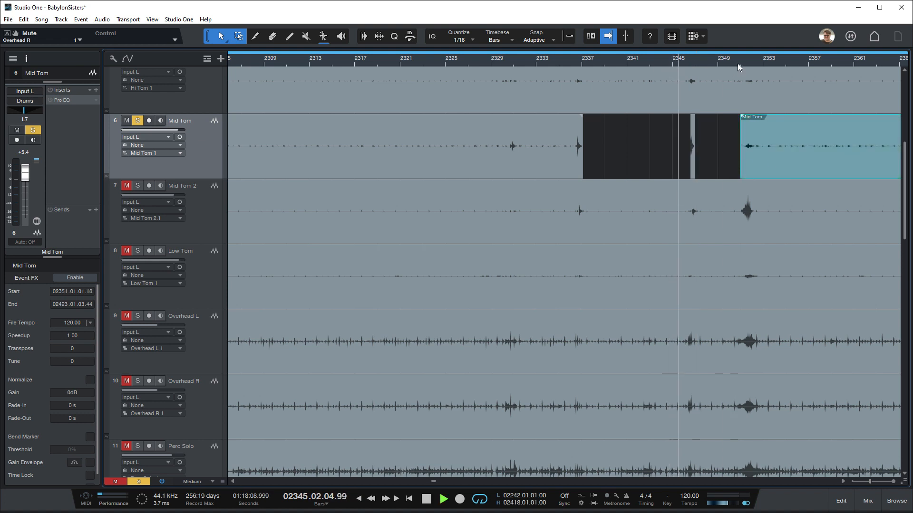
scroll(734, 60, up, 4)
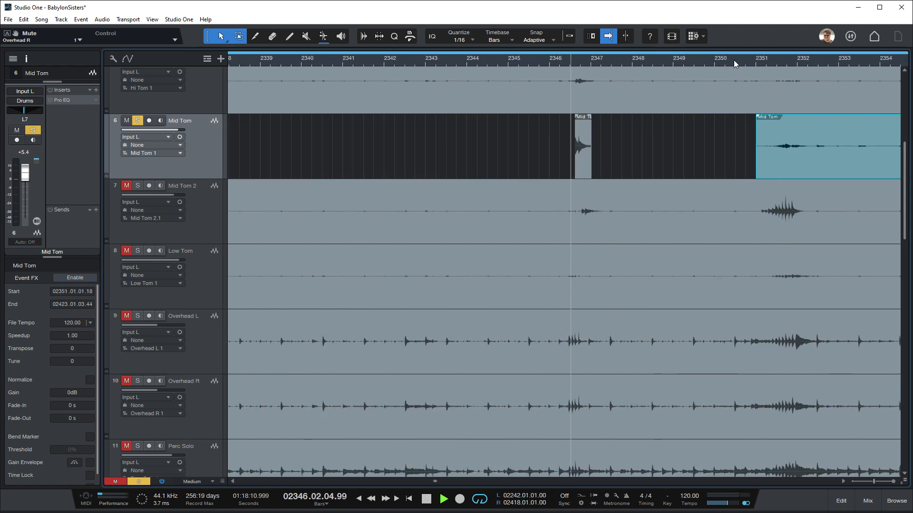
key(space)
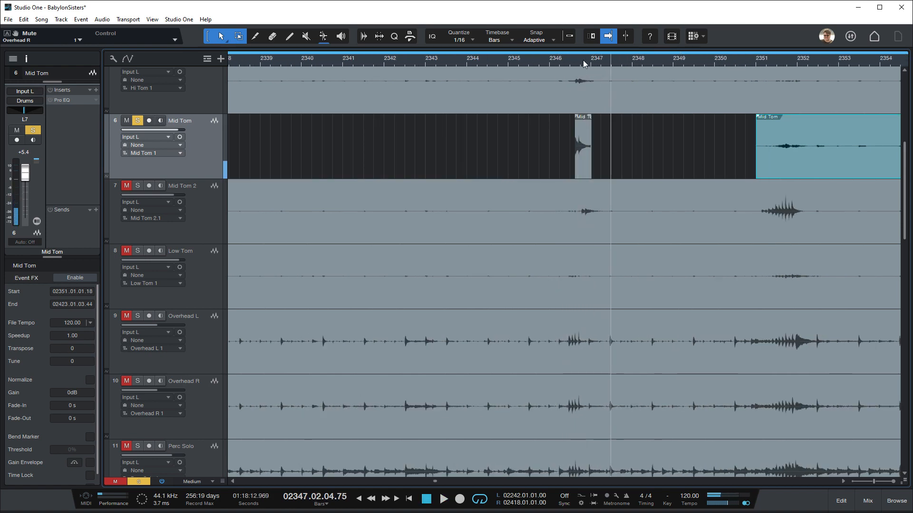
Extend the isolated Mid Tom event's end to 2347.01.03.24 and give it a 131 ms fade-out
scroll(586, 58, up, 7)
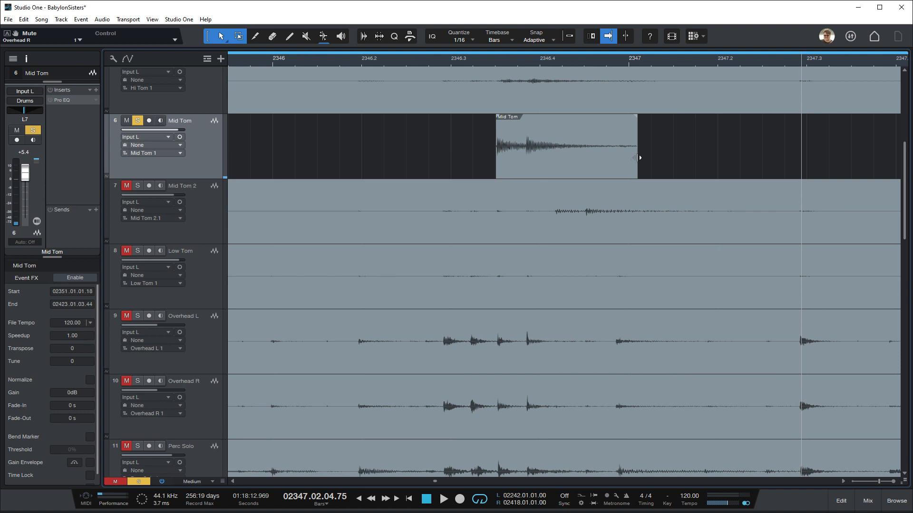
drag(637, 158, 679, 160)
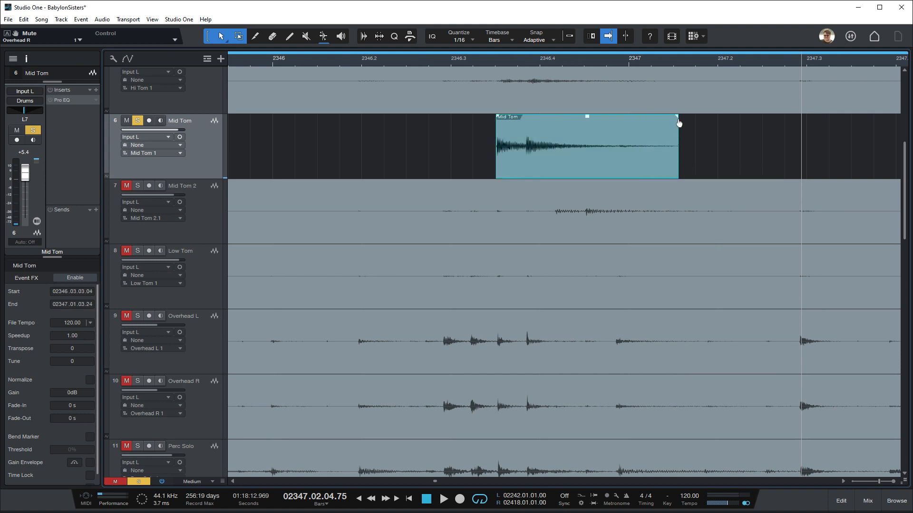
drag(677, 116, 655, 126)
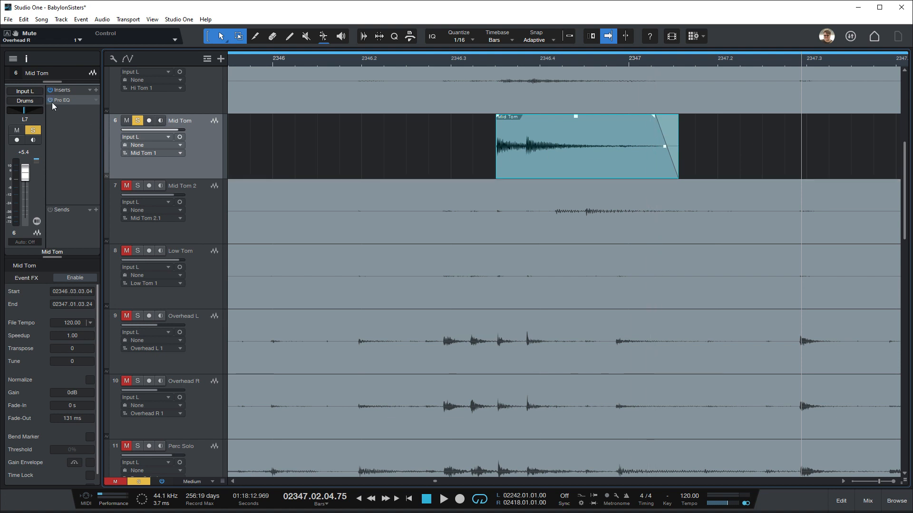
Enable the Mid Tom's Pro EQ, audition the hits through it and raise the LF band gain to 14.48 dB
click(76, 101)
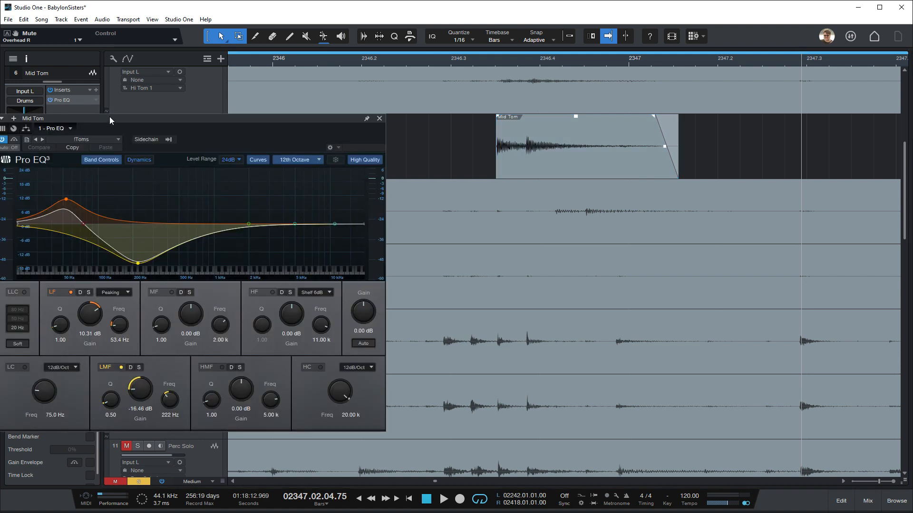
drag(127, 121, 489, 178)
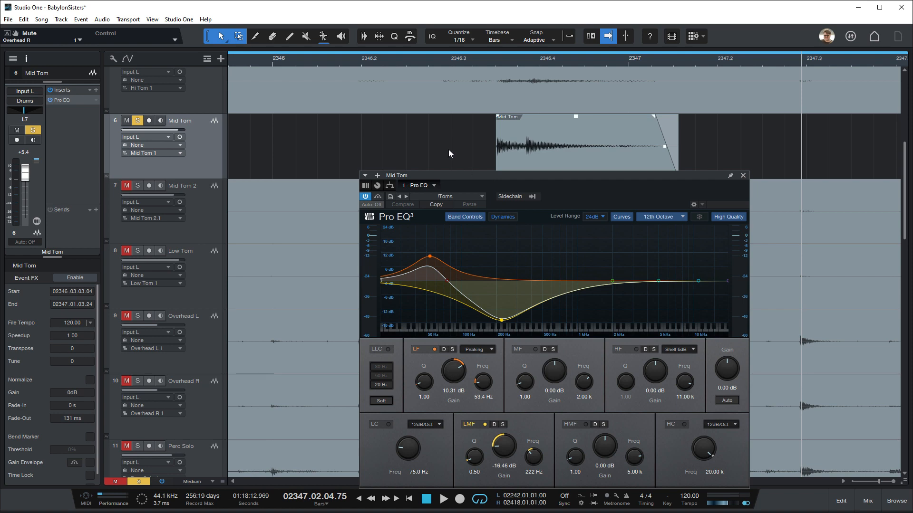
click(453, 58)
key(space)
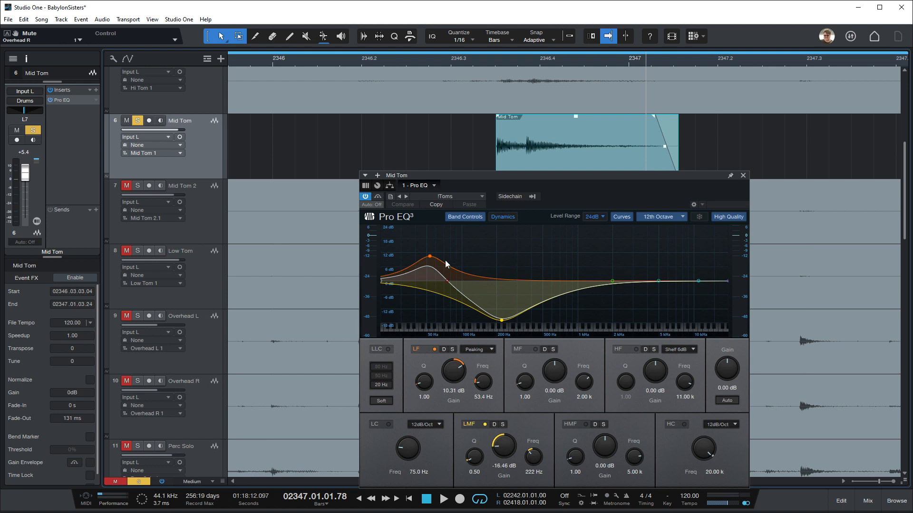
drag(429, 257, 431, 249)
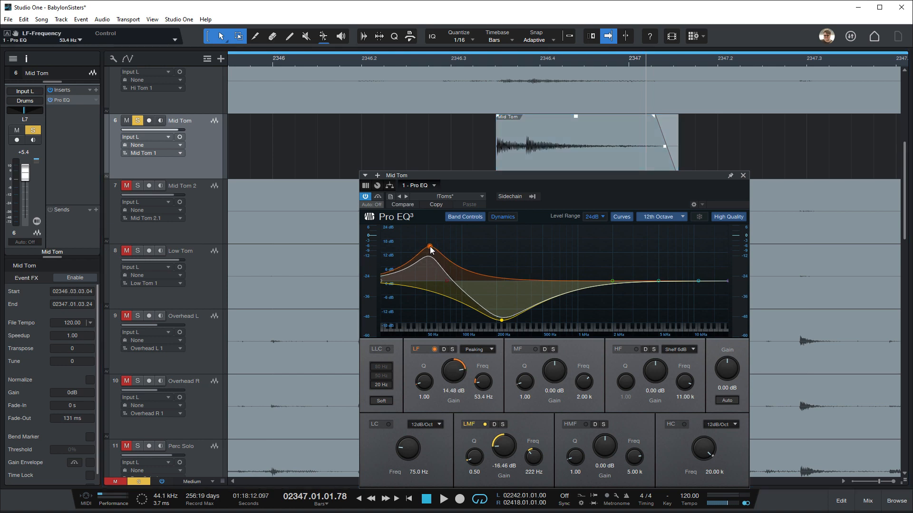
Play the isolated Mid Tom hits again to hear the stronger LF boost
click(491, 60)
key(space)
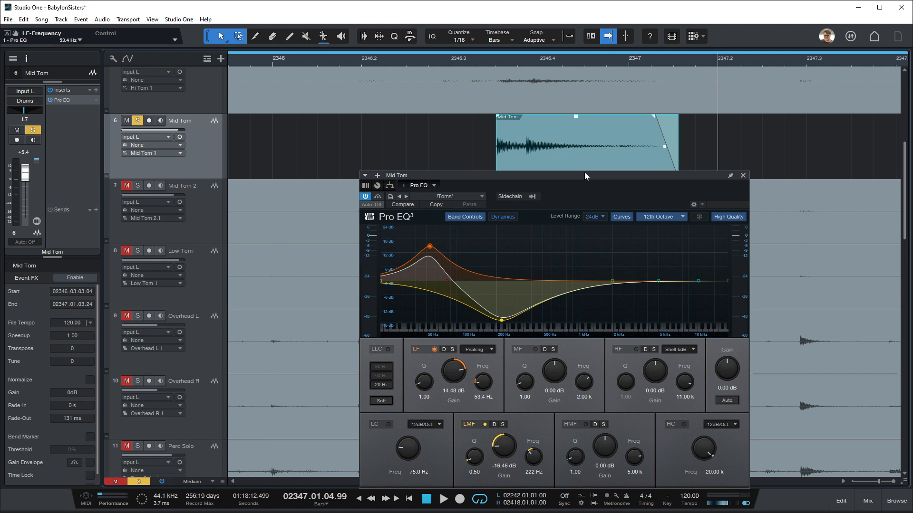
click(499, 152)
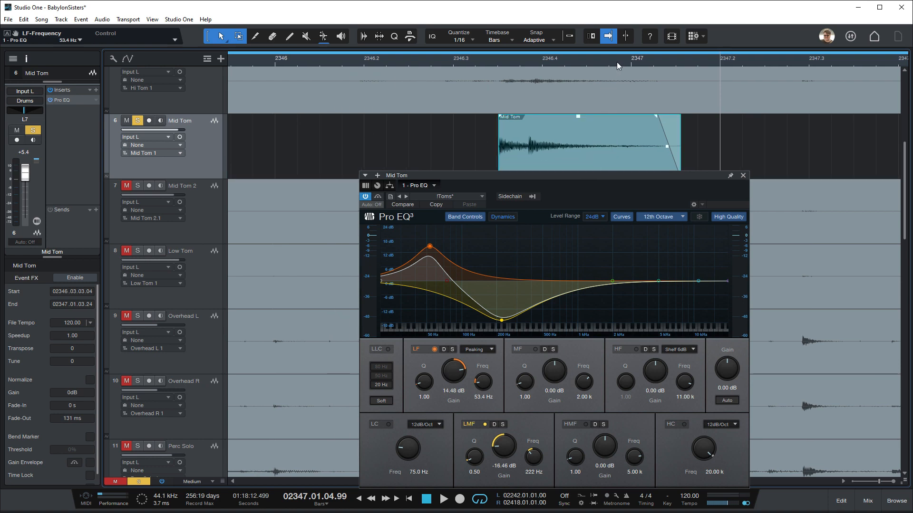
Play the uncut Mid Tom section from 2308.02 and compare its bleed with Pro EQ bypassed and enabled
scroll(620, 60, down, 3)
scroll(621, 62, down, 3)
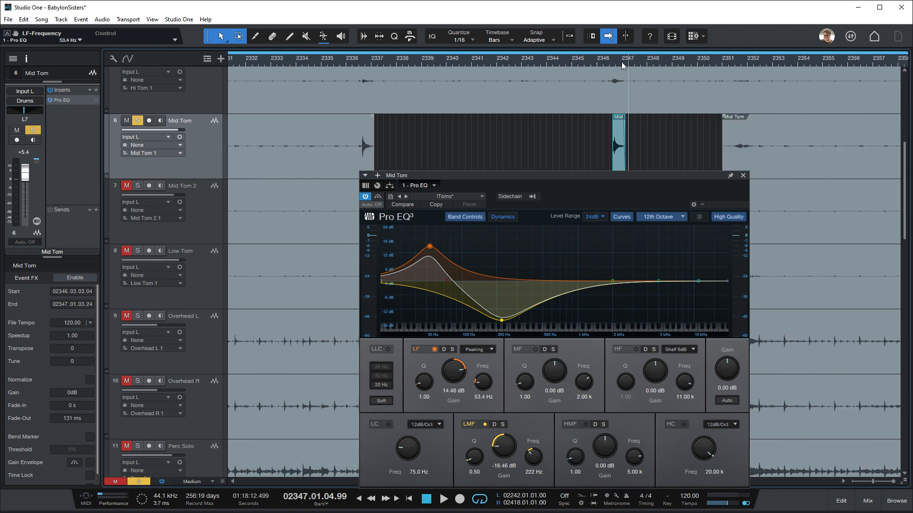
scroll(622, 65, down, 3)
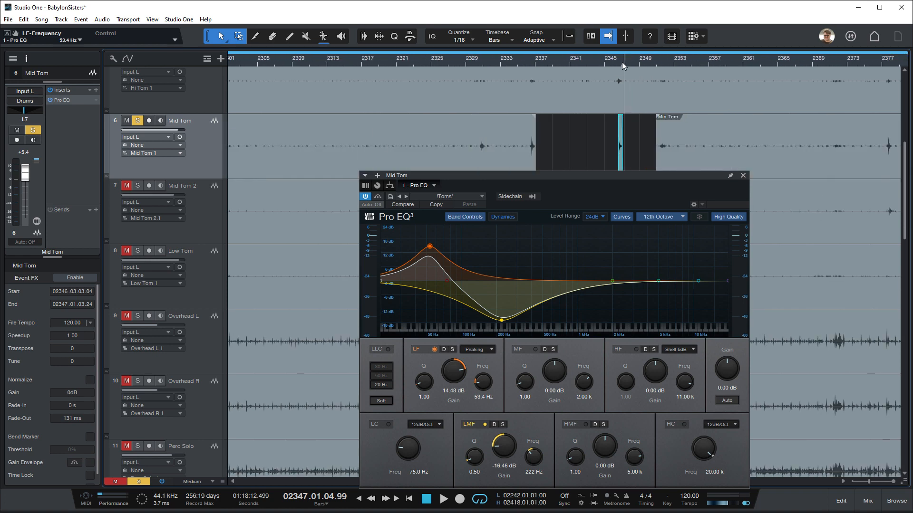
click(286, 62)
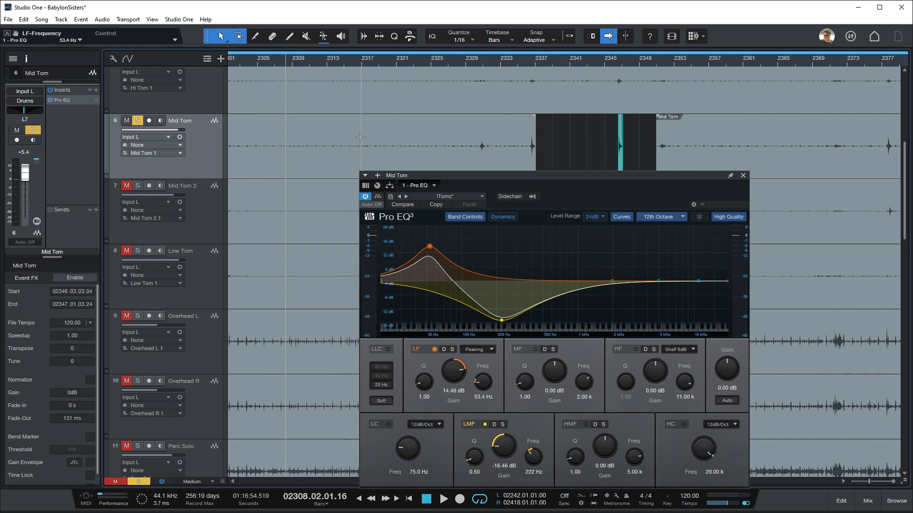
key(space)
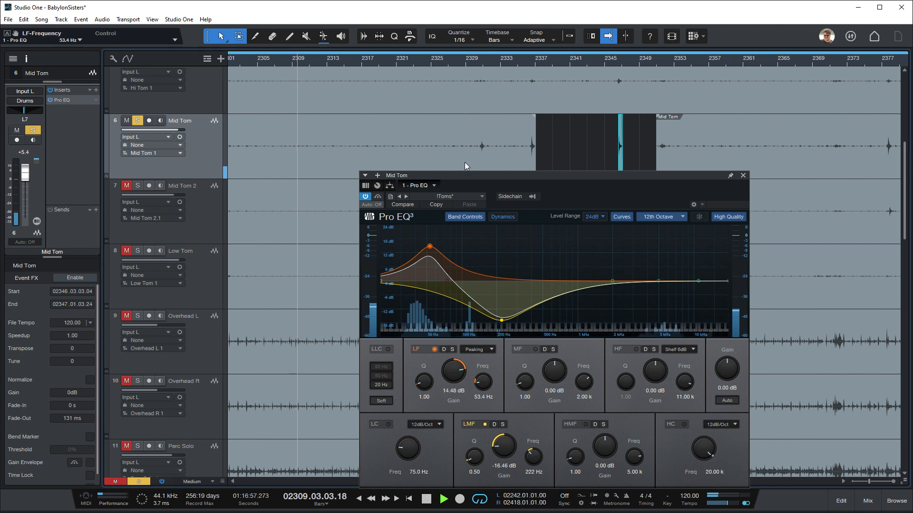
click(366, 196)
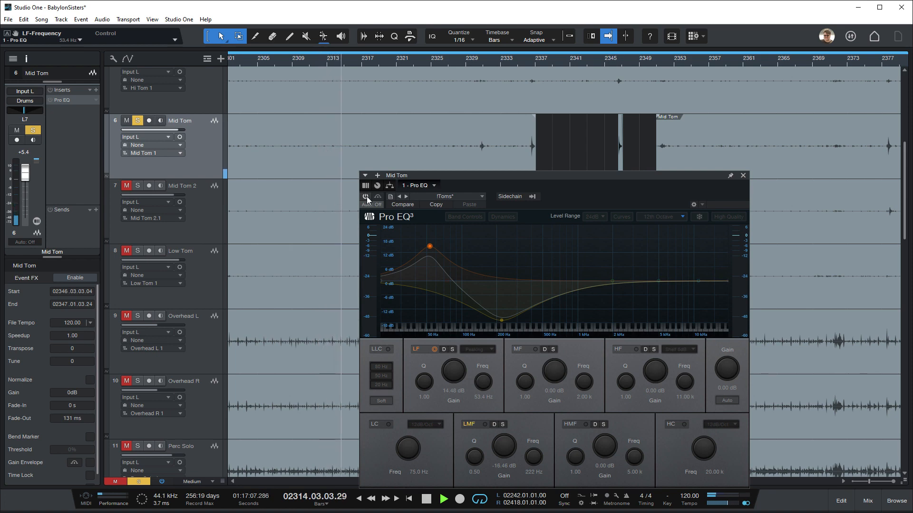
click(367, 196)
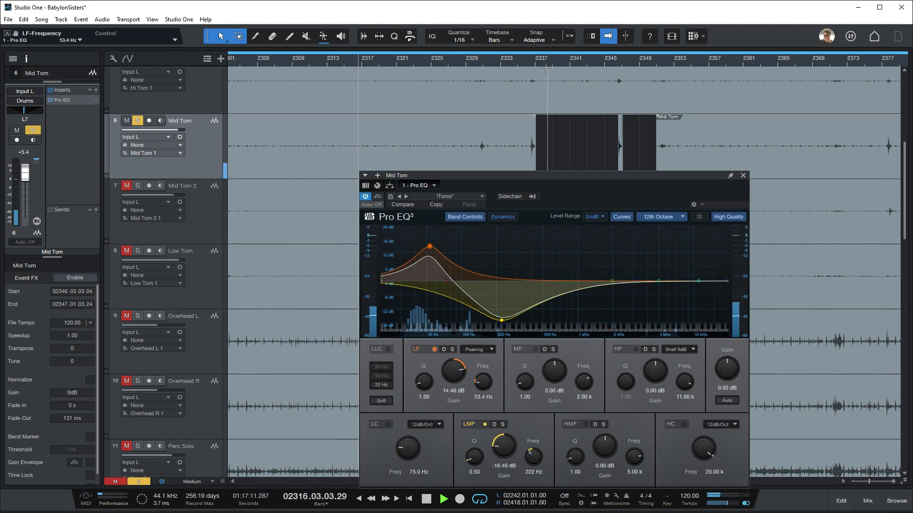
key(space)
Play the uncut Mid Tom hits around bars 2330 and 2336, and move the Pro EQ window aside
click(479, 63)
key(space)
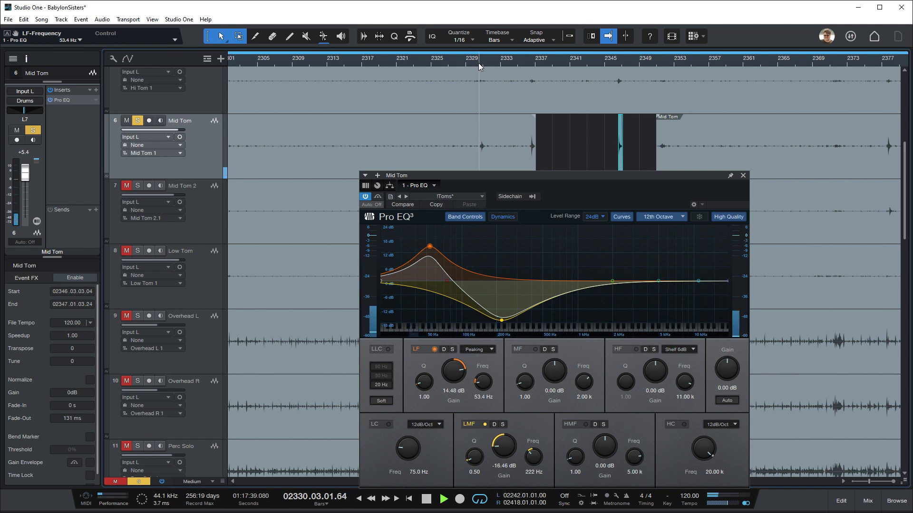
click(531, 63)
key(space)
key(space)
key(space)
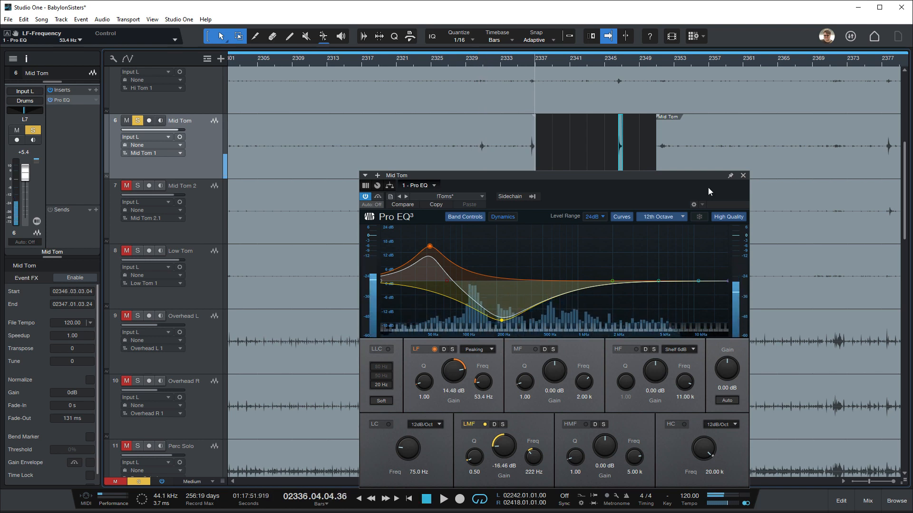
drag(675, 179, 669, 124)
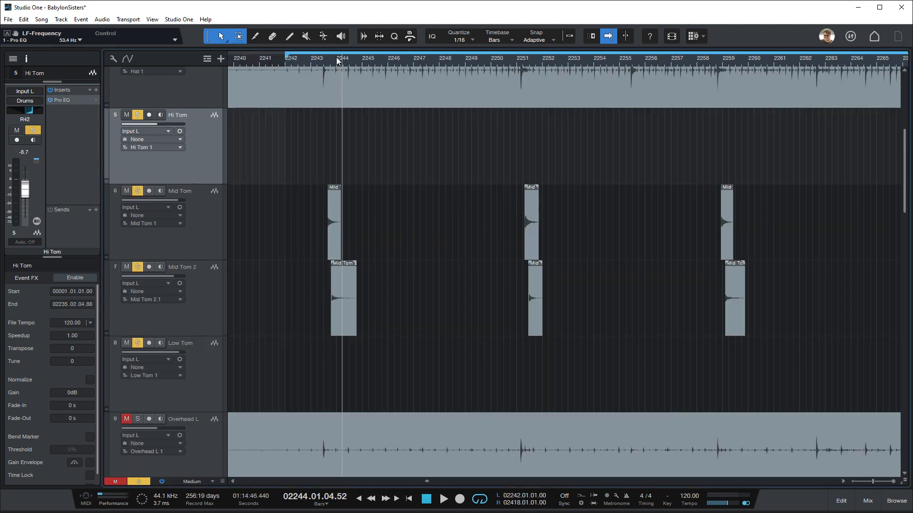
scroll(357, 56, down, 2)
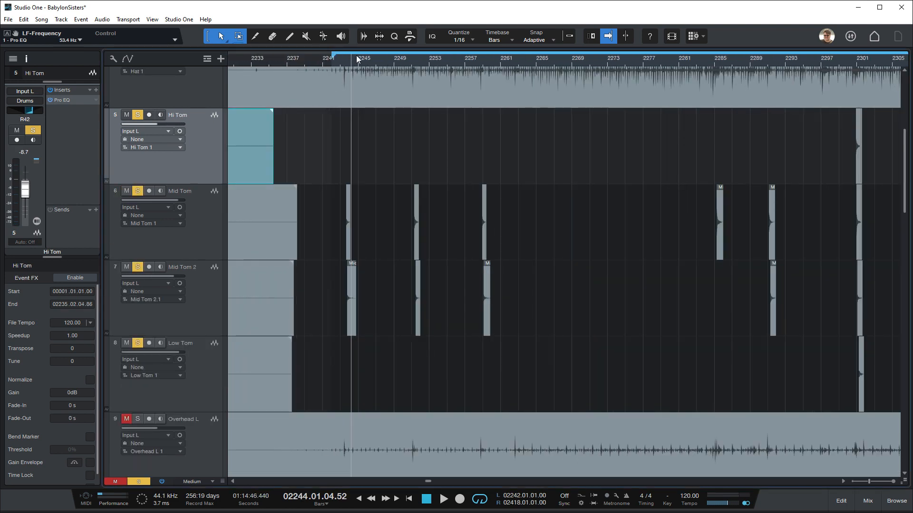
scroll(357, 55, down, 1)
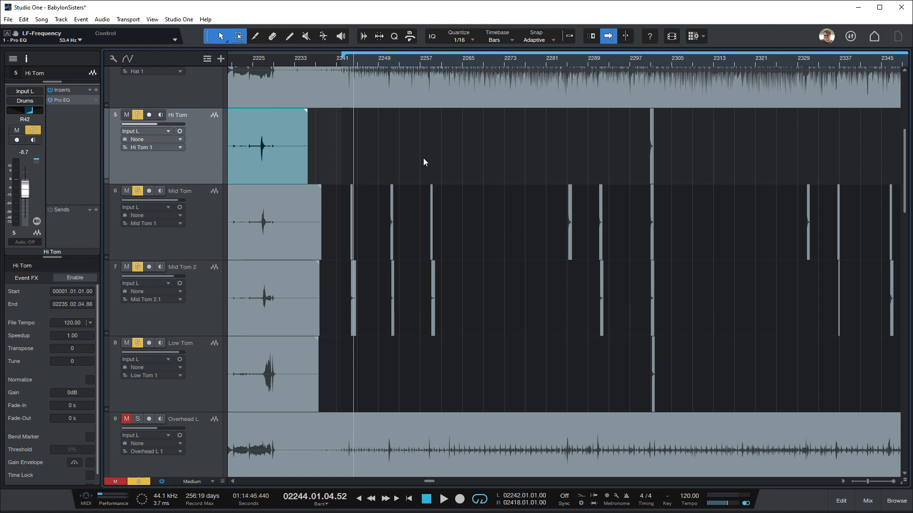
key(3)
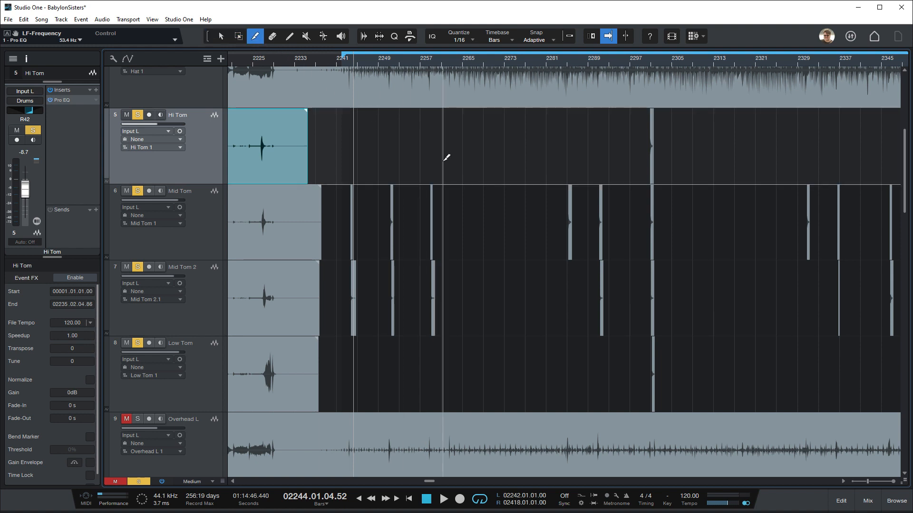
key(1)
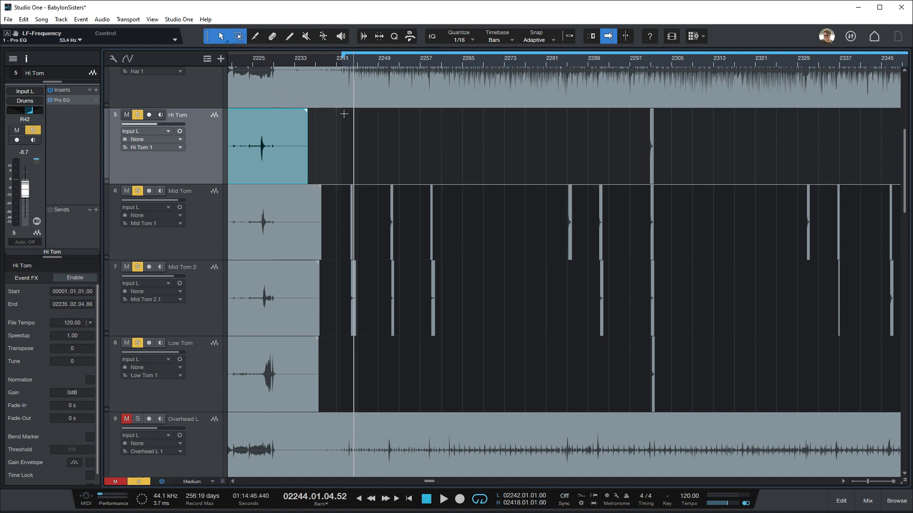
click(256, 37)
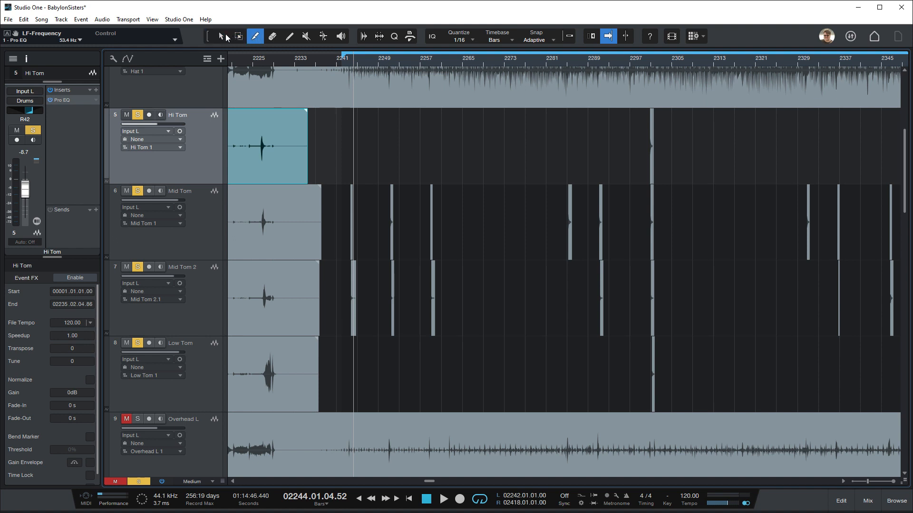
click(238, 36)
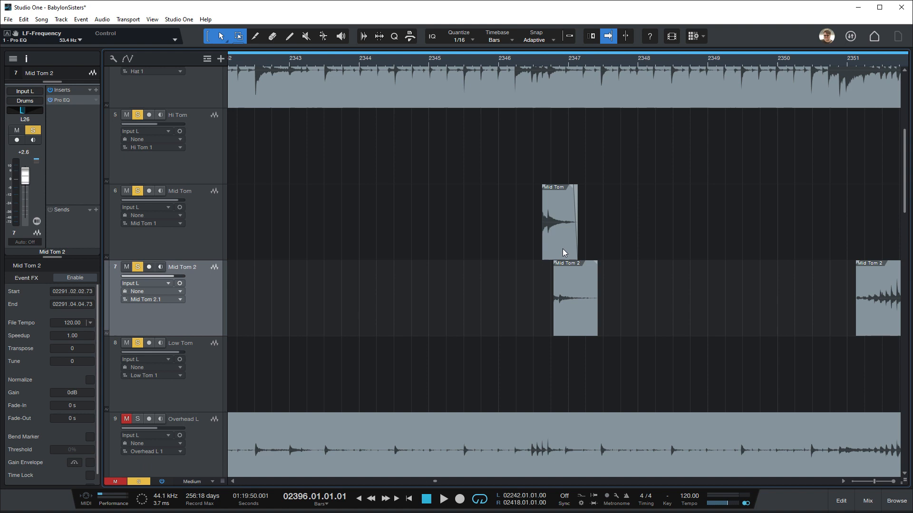
Remove the fade-out from the isolated Mid Tom event at 2346.03
click(563, 250)
drag(574, 190, 577, 190)
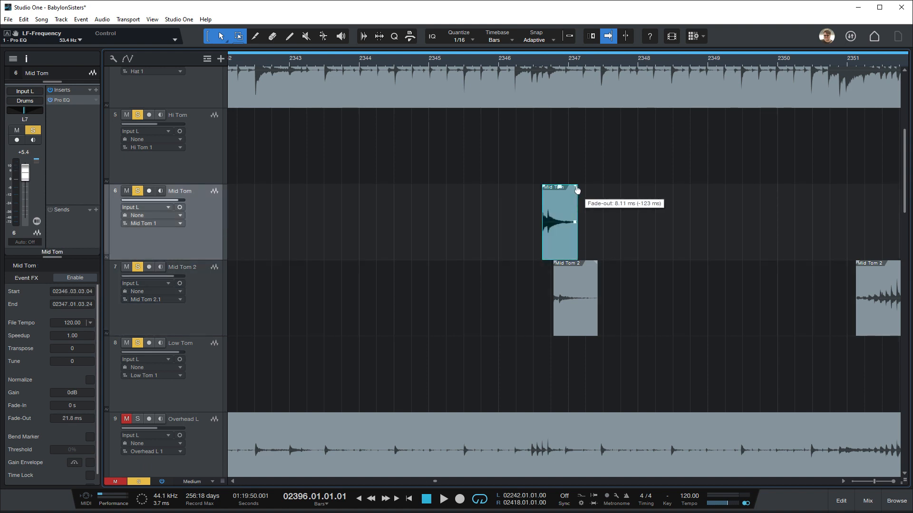
Select all the isolated tom events from about bar 2241 to 2417 and give them a 336 ms fade-out
scroll(615, 60, down, 5)
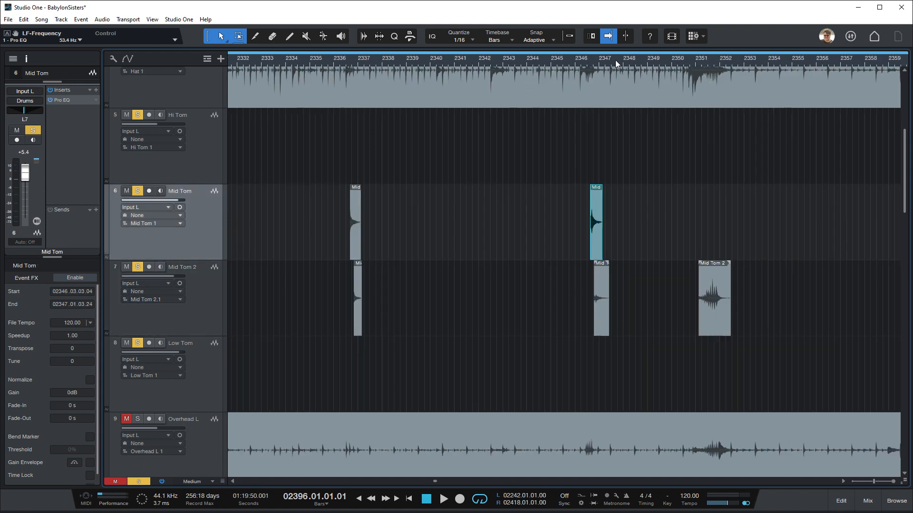
scroll(615, 59, down, 4)
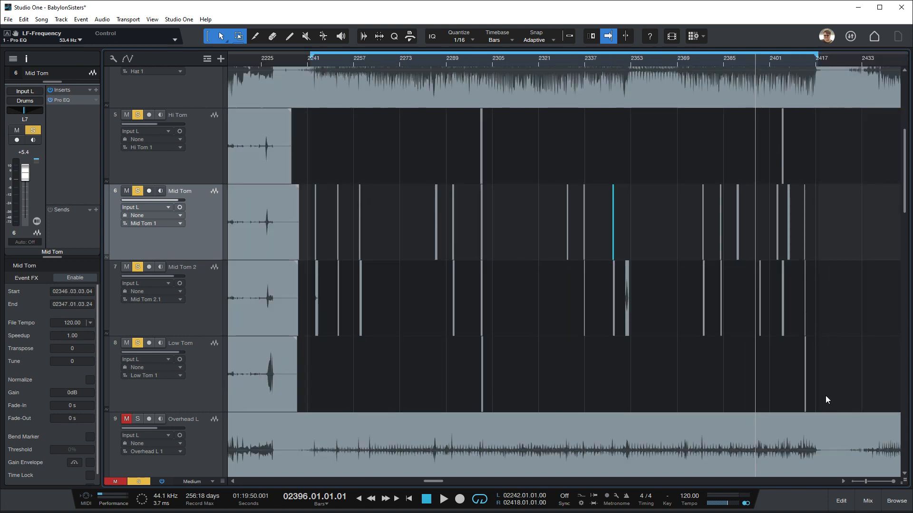
drag(825, 403, 311, 160)
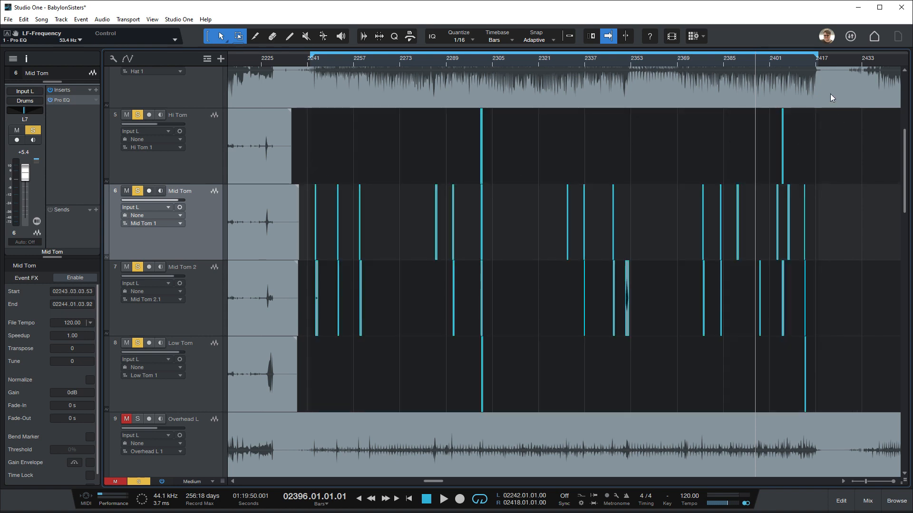
scroll(803, 61, up, 9)
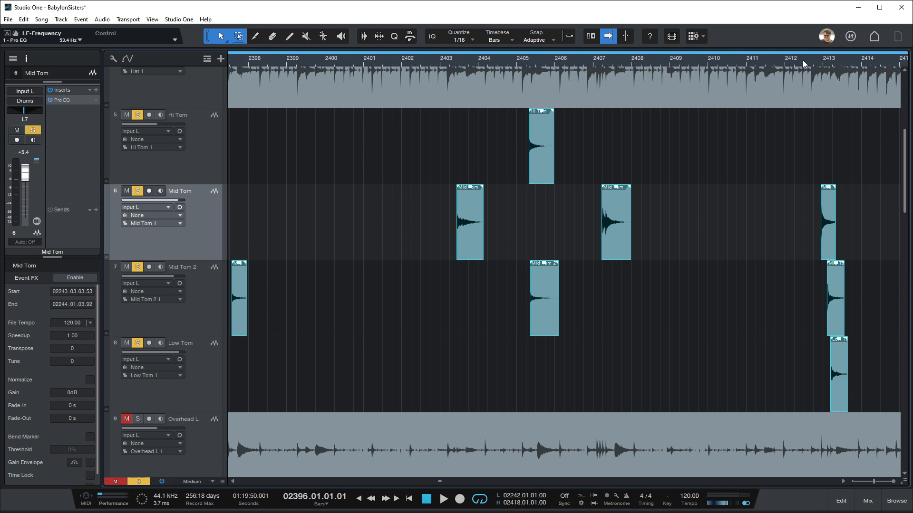
scroll(803, 60, up, 5)
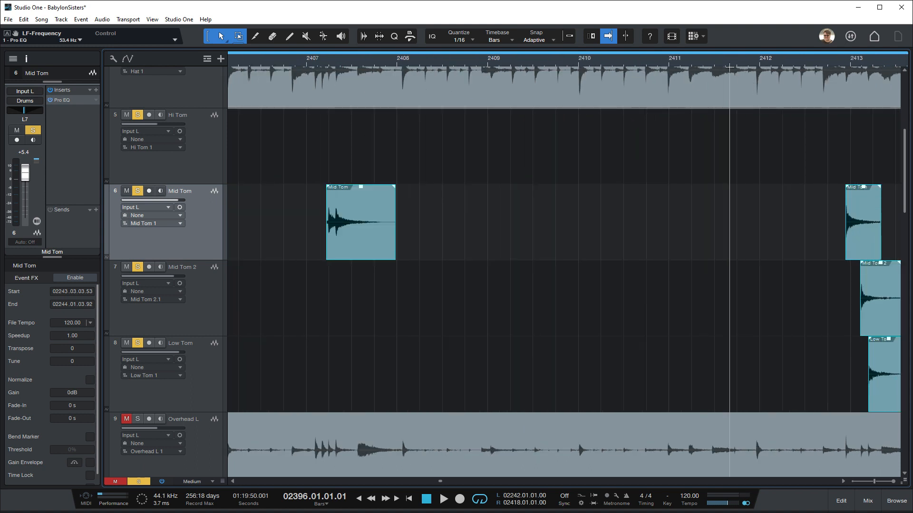
drag(731, 64, 829, 67)
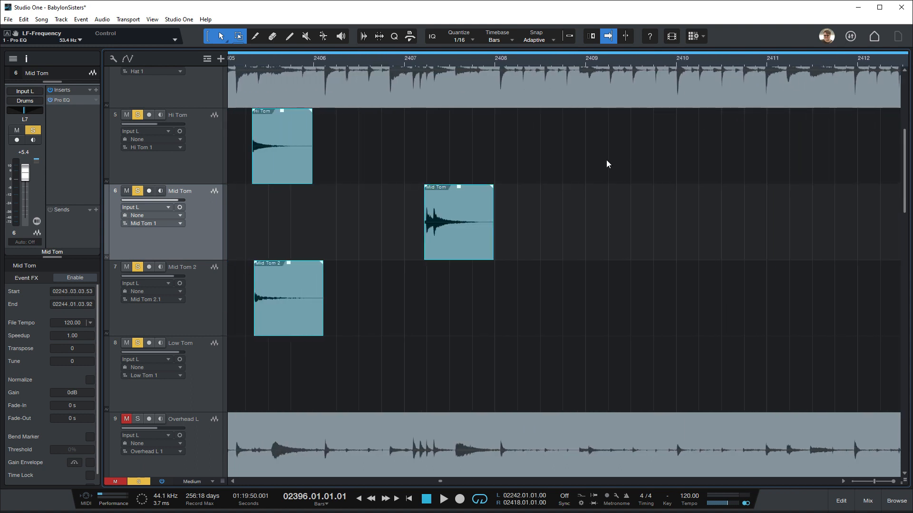
drag(491, 190, 478, 190)
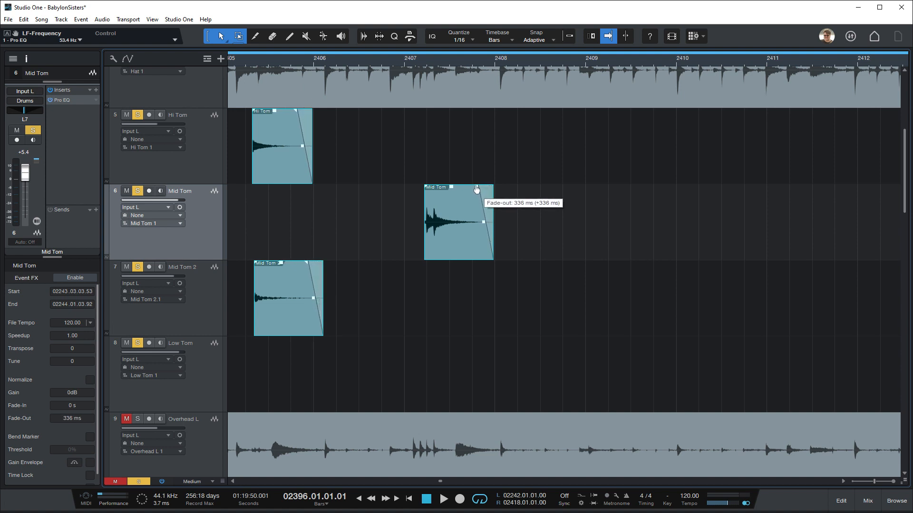
Bring the Hat and both Overhead tracks back into the soloed drum mix alongside the toms
scroll(703, 61, down, 6)
scroll(714, 68, down, 1)
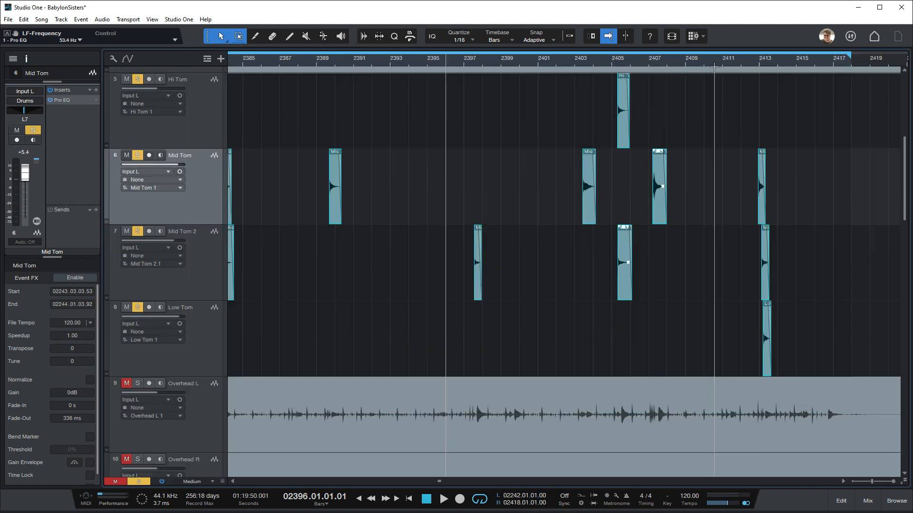
scroll(718, 113, up, 2)
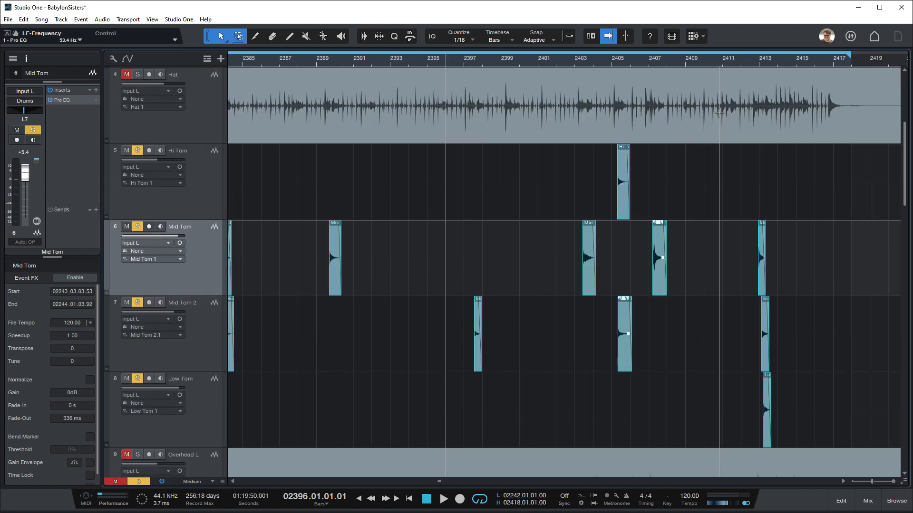
scroll(718, 113, up, 1)
scroll(719, 117, down, 3)
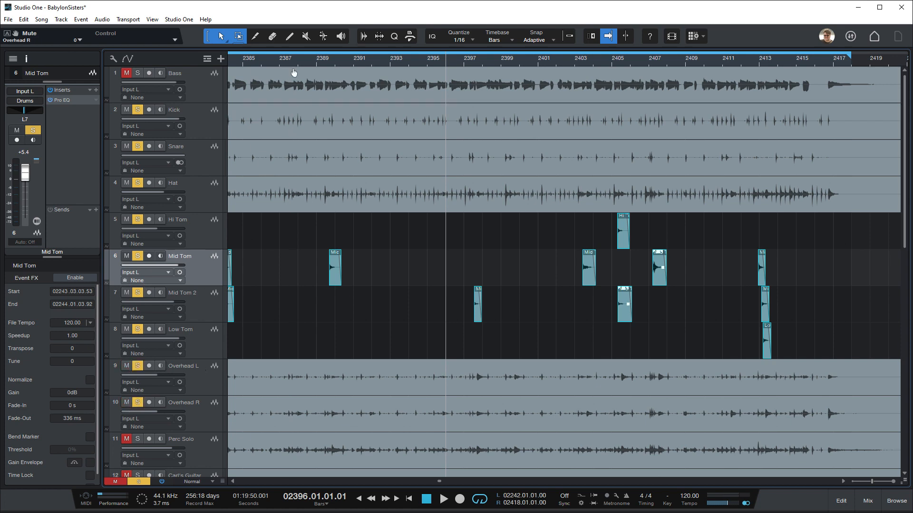
Play the full drum mix from about bar 2241 and from around bar 2276 to hear the faded toms in context
drag(305, 62, 584, 24)
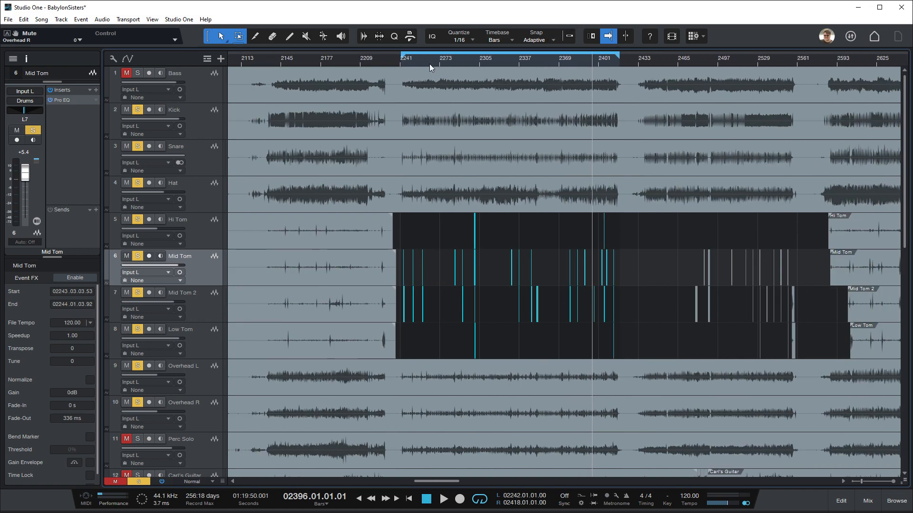
click(403, 60)
click(401, 61)
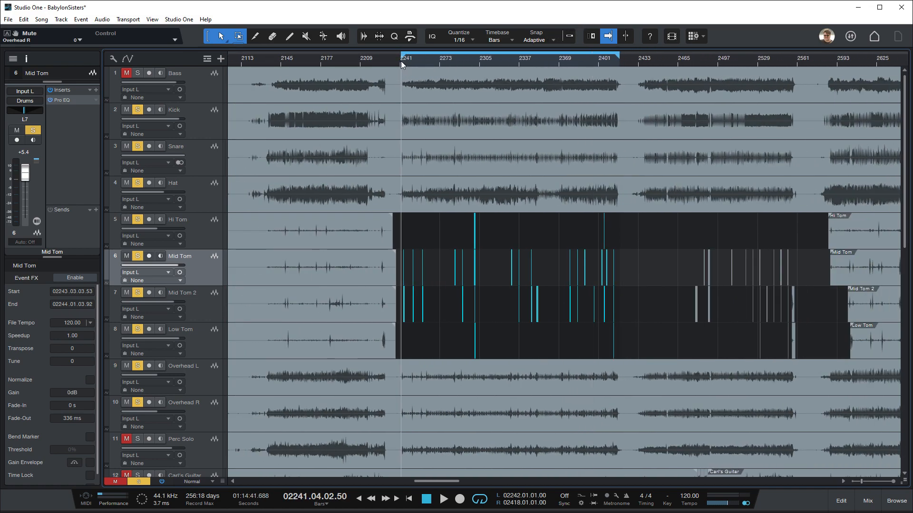
scroll(413, 60, up, 3)
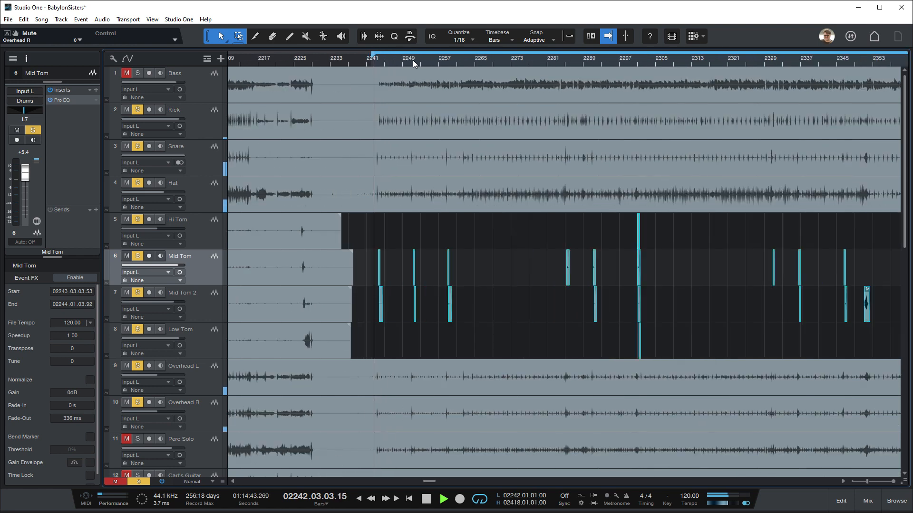
scroll(414, 60, up, 2)
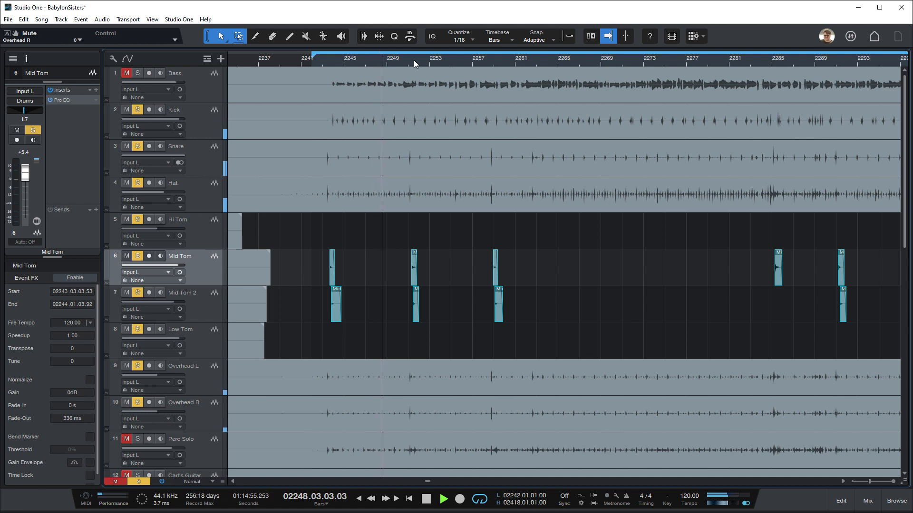
click(676, 59)
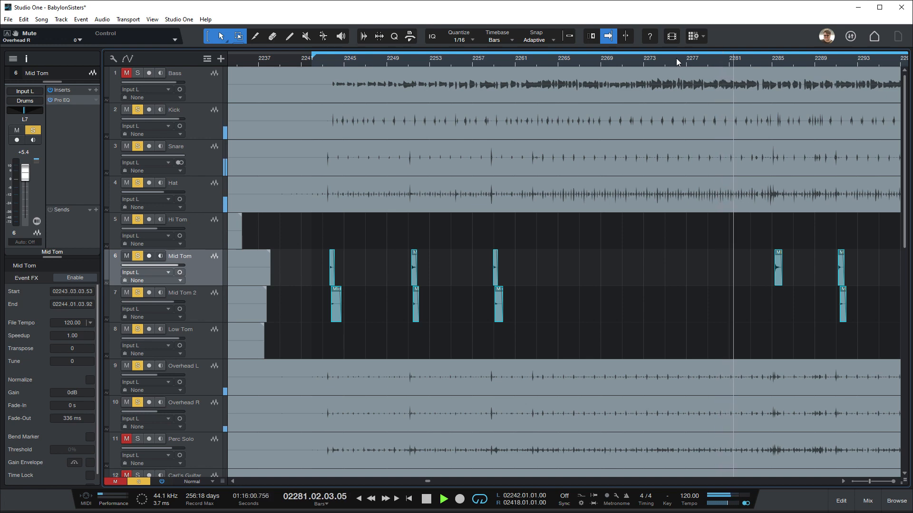
Unmute the Bass track and play the tom fill around bar 2301
click(127, 72)
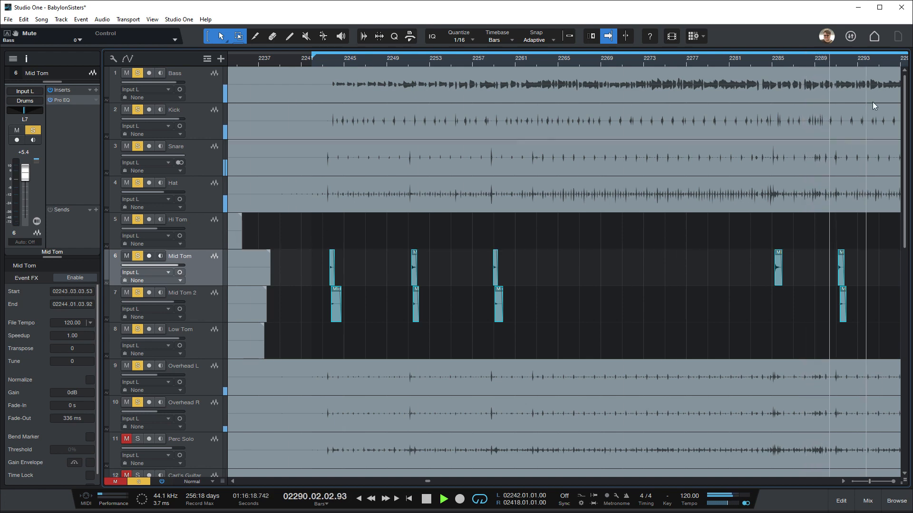
drag(875, 61, 671, 67)
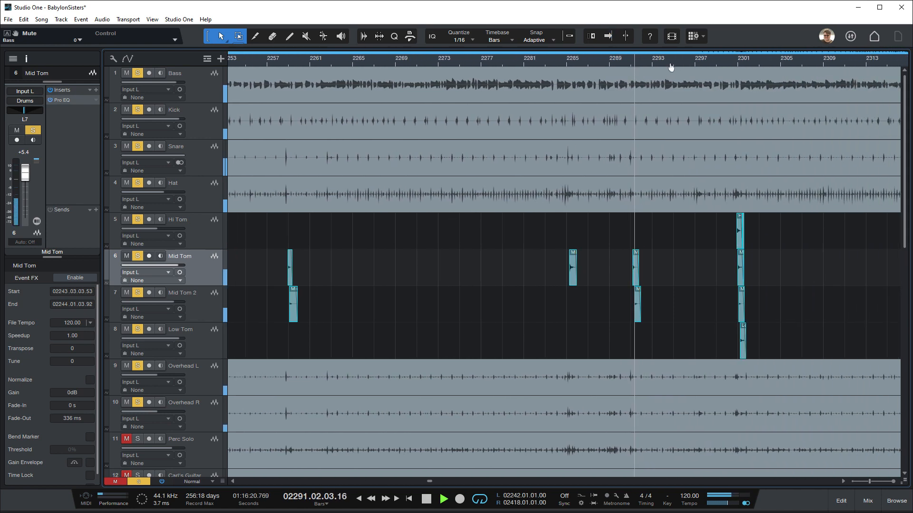
key(space)
click(728, 61)
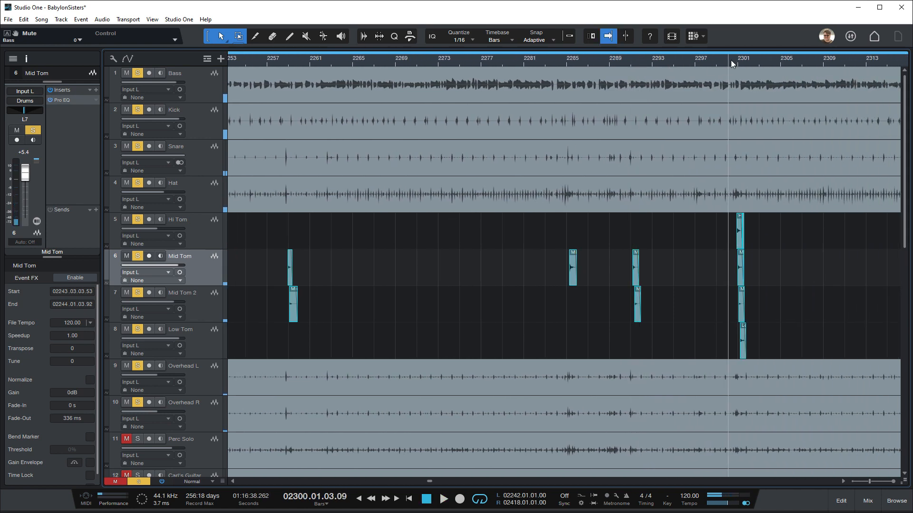
scroll(746, 59, up, 8)
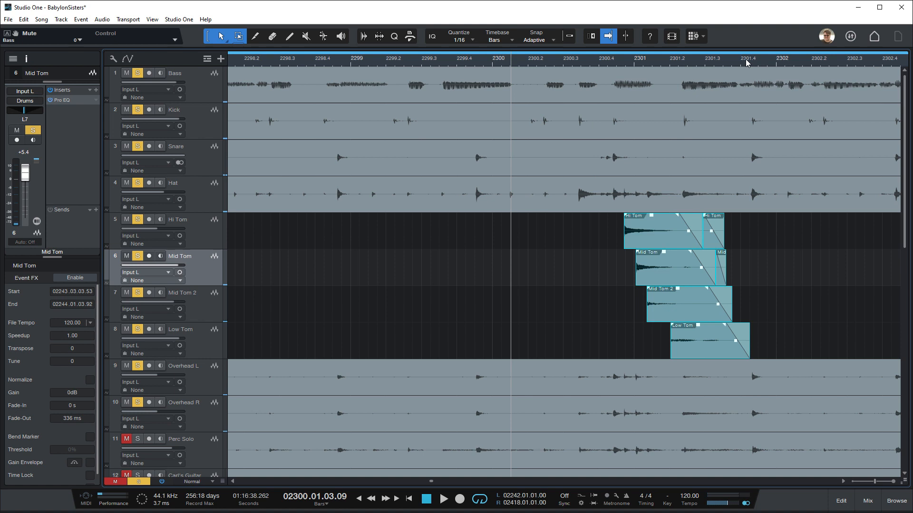
key(space)
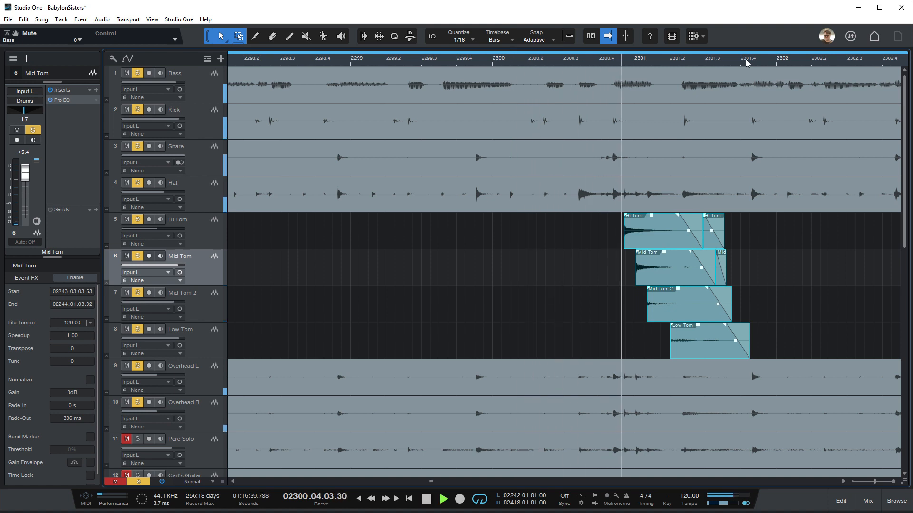
key(space)
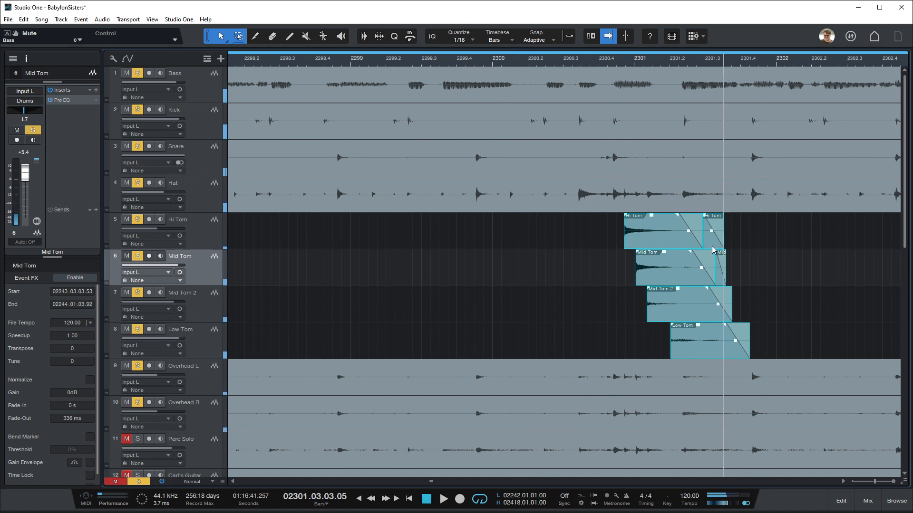
Delete the short leftover Hi Tom and Mid Tom events at the end of the bar 2301 fill and replay it
click(737, 234)
click(711, 239)
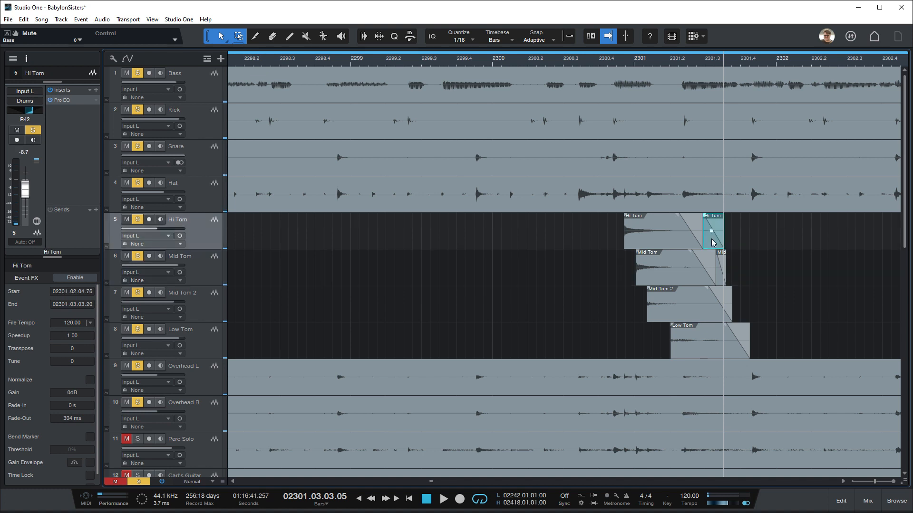
key(Delete)
click(721, 276)
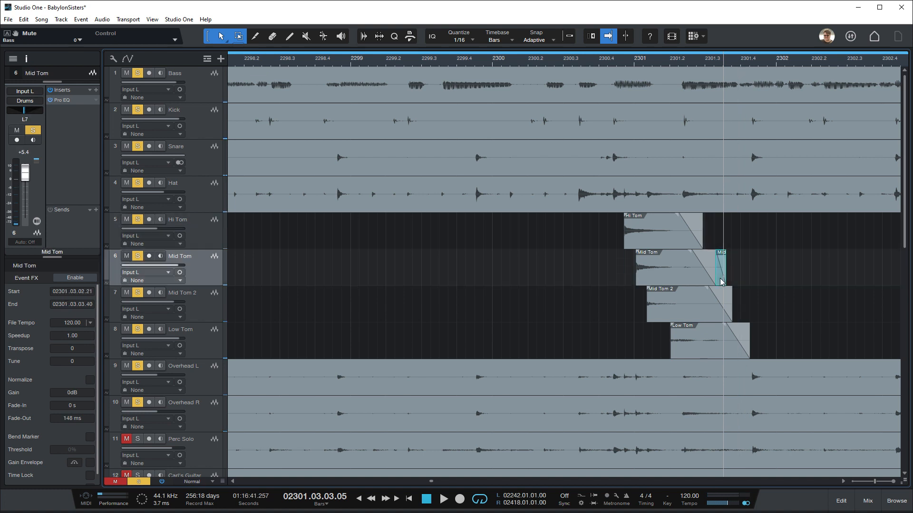
key(Delete)
click(598, 59)
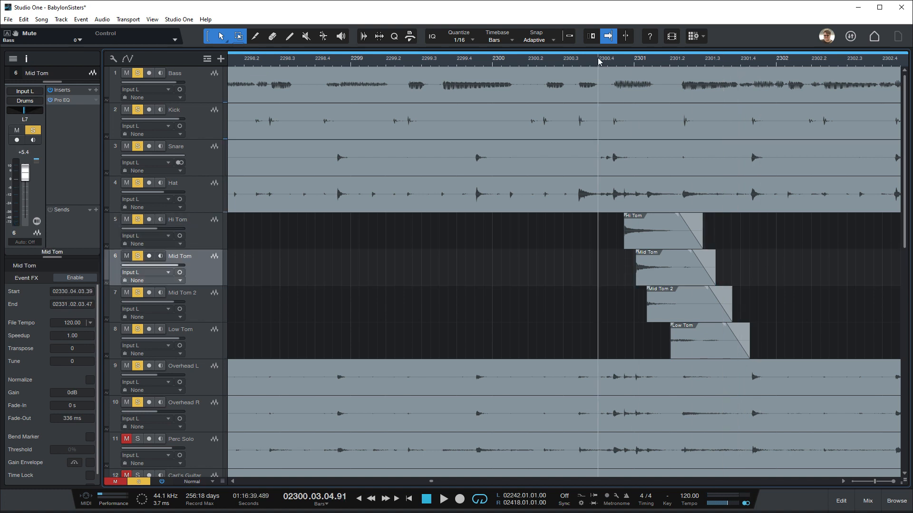
key(space)
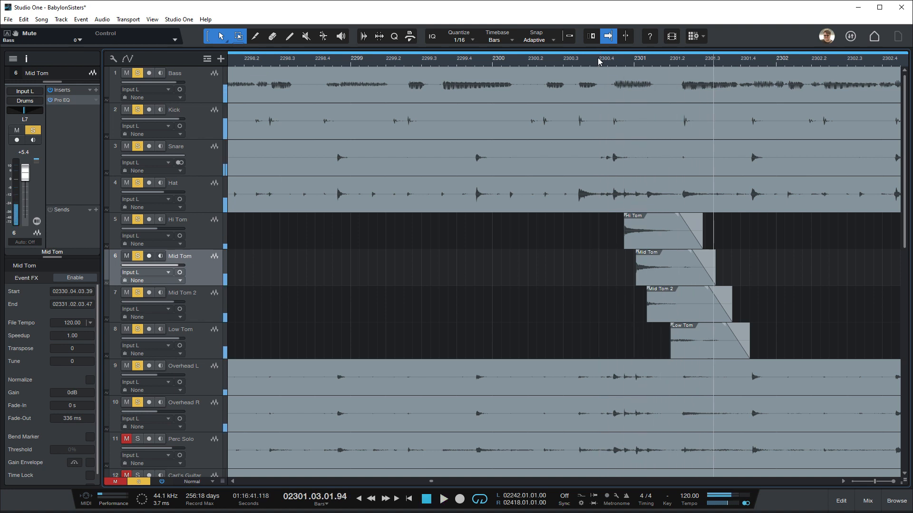
Raise the Low Tom volume to +10.0 and the Mid Tom 2 volume to +8.8
double_click(207, 338)
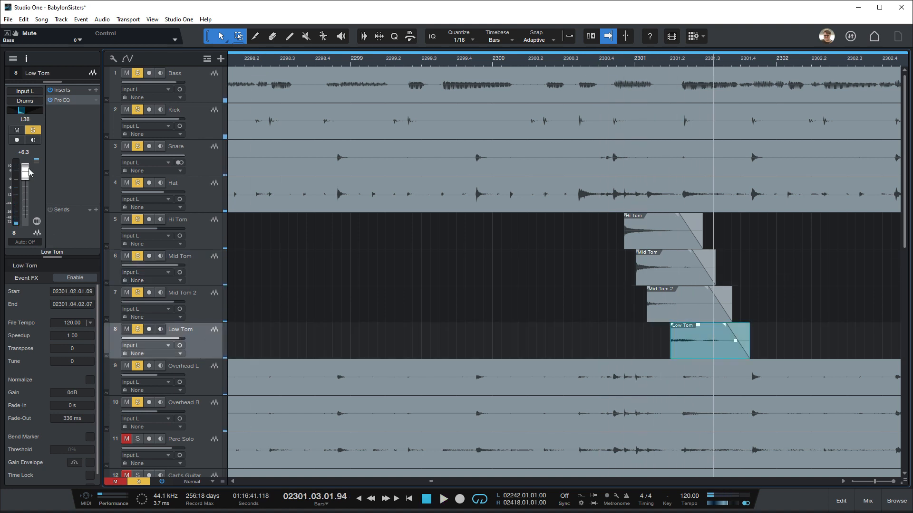
mouse_move(29, 172)
mouse_down()
mouse_move(29, 160)
mouse_move(29, 173)
mouse_up()
click(199, 312)
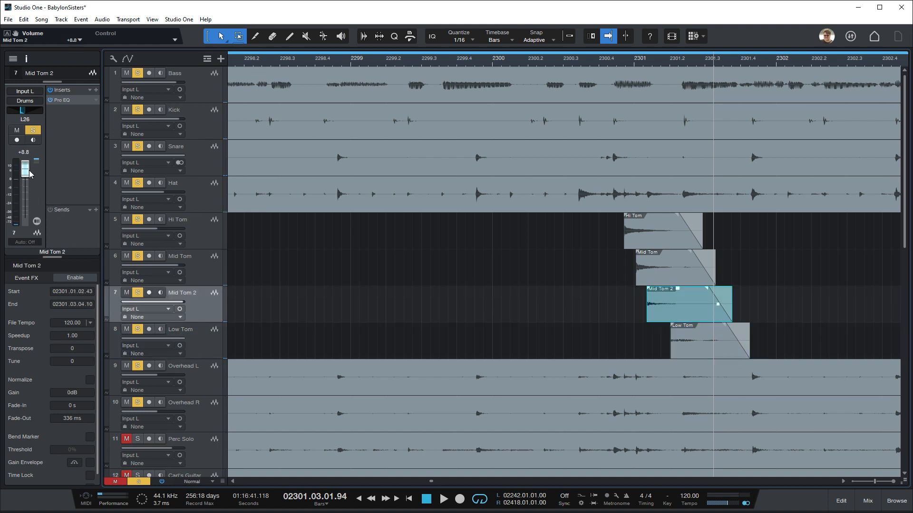
Raise the Mid Tom volume, set the Hi Tom volume to +3.5, and replay the bar 2301 tom fill
click(204, 267)
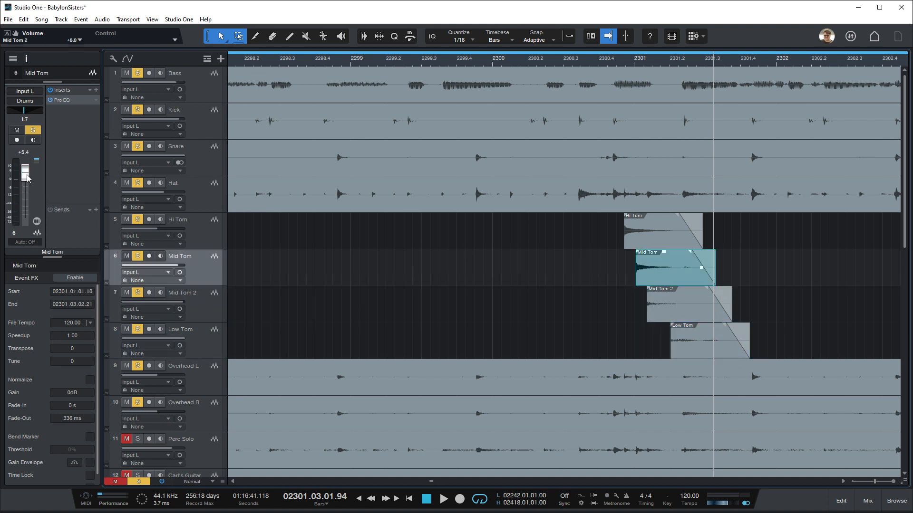
drag(27, 174, 31, 180)
click(195, 234)
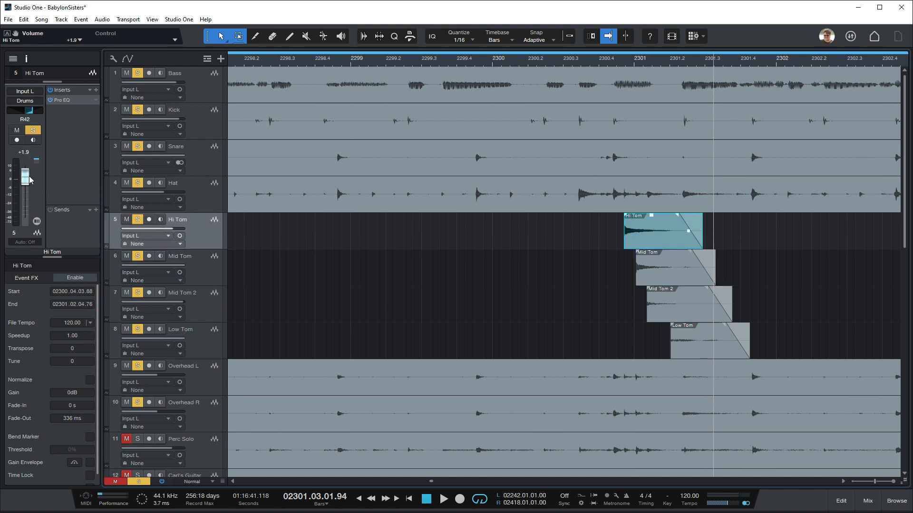
click(574, 65)
key(space)
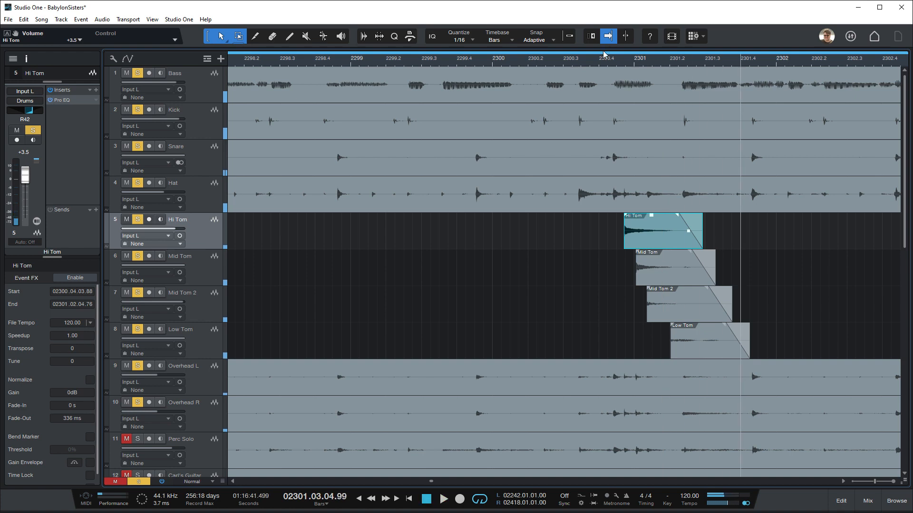
Locate and select the two isolated Low Tom events around bars 2301 and 2413
scroll(610, 60, down, 10)
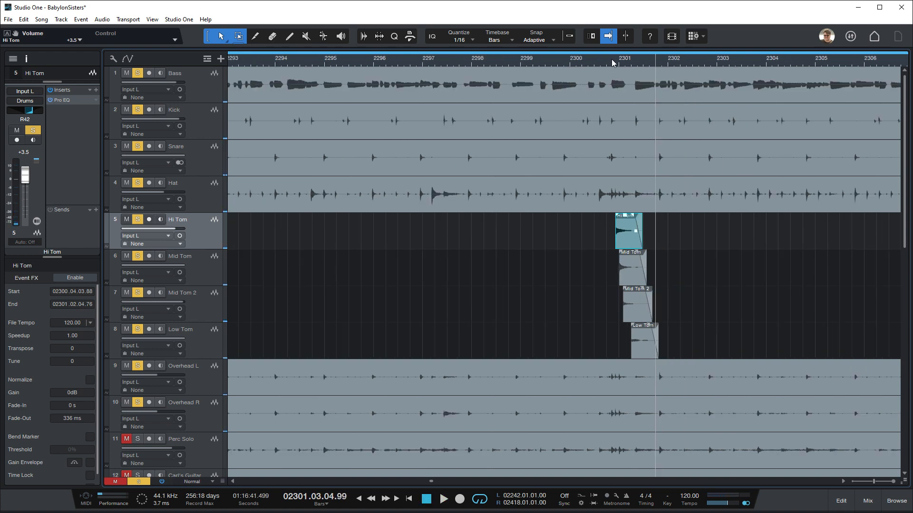
scroll(622, 61, down, 5)
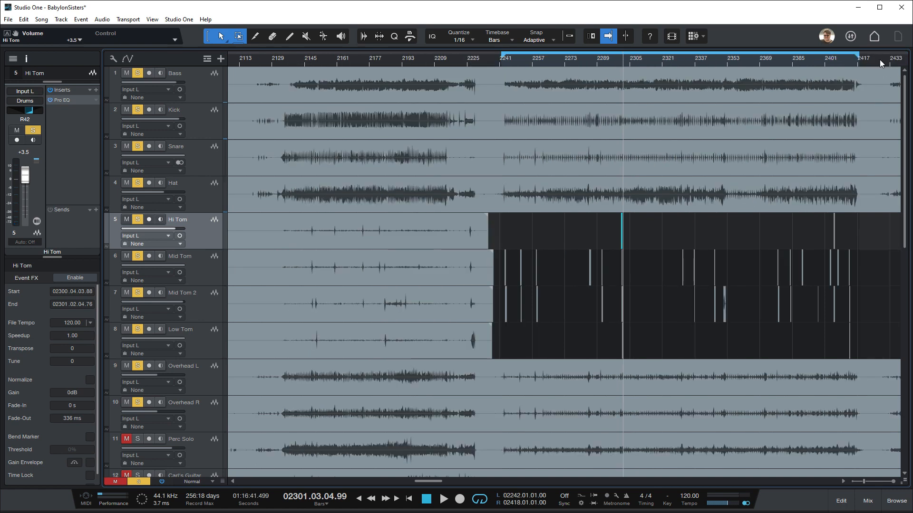
scroll(879, 58, up, 4)
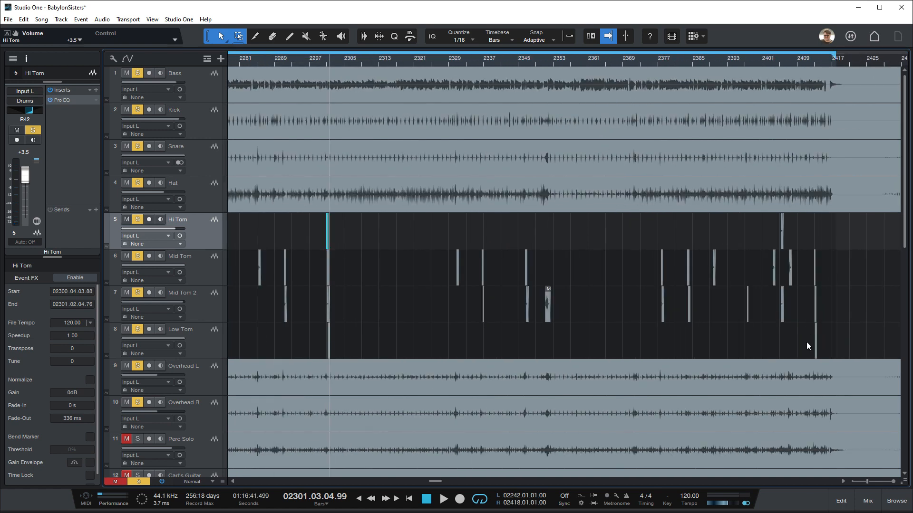
click(329, 349)
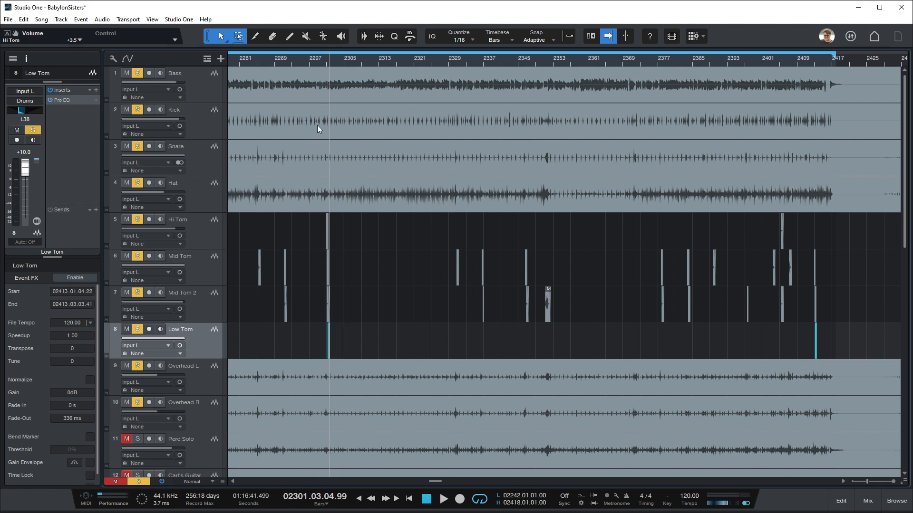
scroll(327, 61, up, 8)
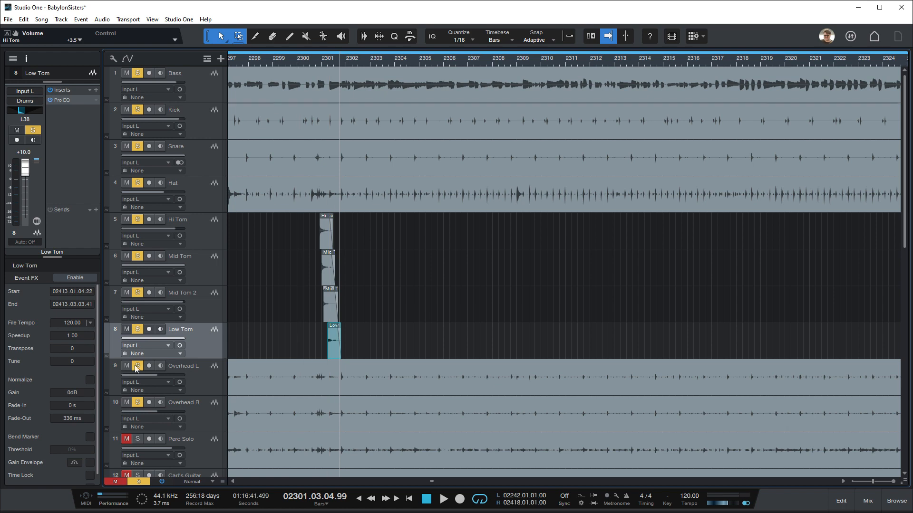
Raise the event gain of the two selected Low Tom hits to +5.8
click(78, 393)
scroll(307, 59, up, 6)
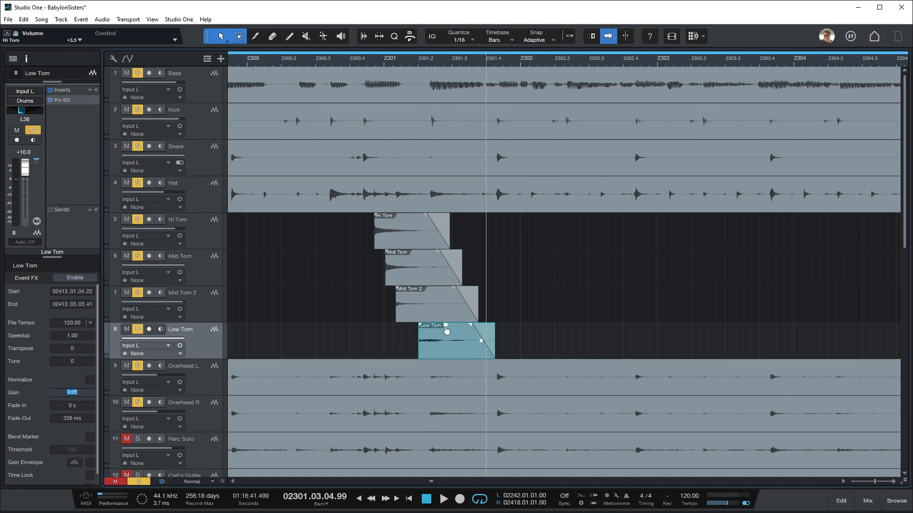
drag(445, 328, 446, 321)
Review the selected Low Tom events at bars 2301 and 2413, and play back the bar 2301 tom fill
scroll(518, 60, down, 3)
scroll(517, 61, down, 5)
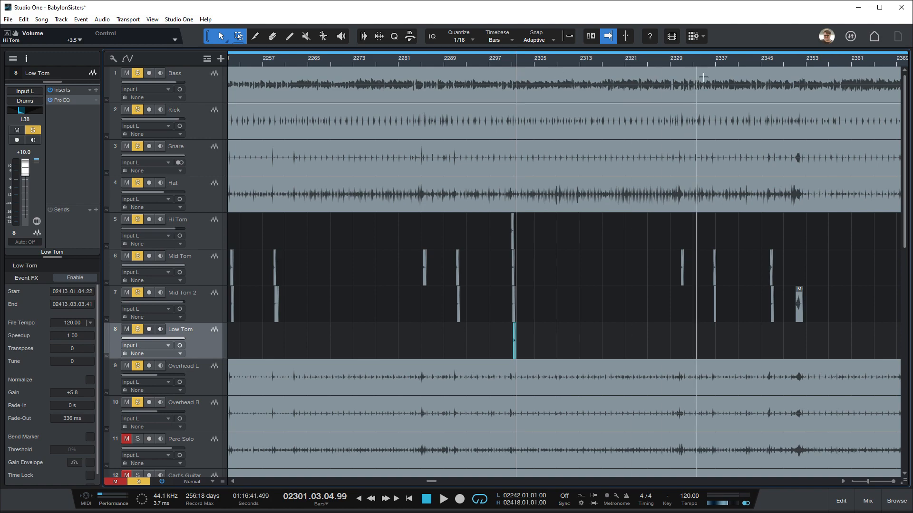
scroll(719, 64, down, 3)
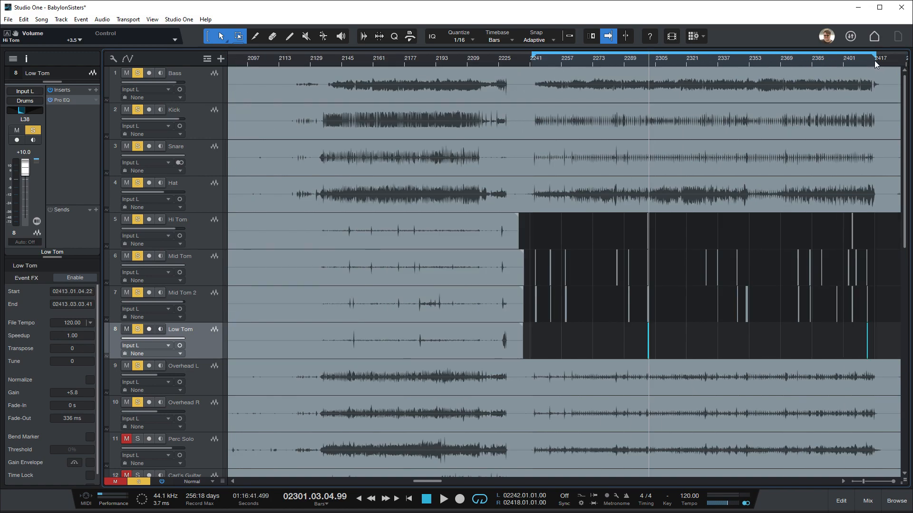
scroll(876, 60, up, 5)
scroll(877, 58, up, 2)
scroll(877, 58, down, 5)
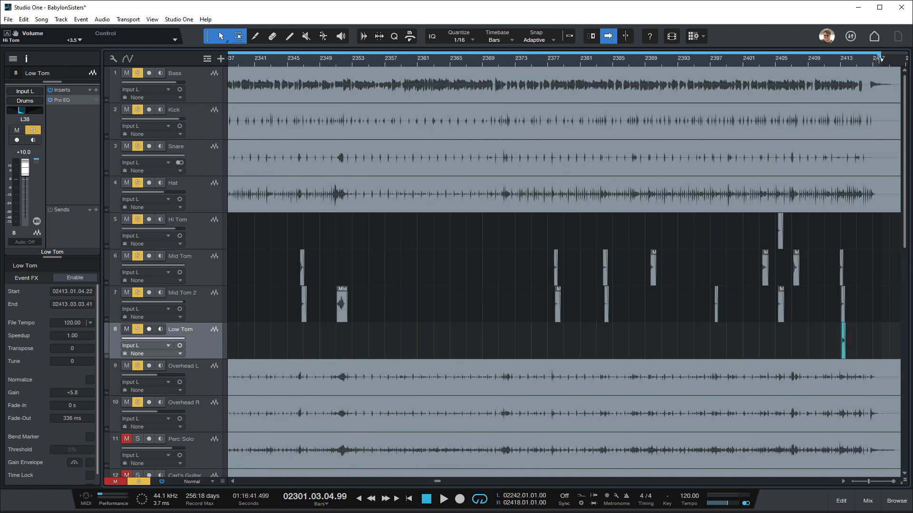
scroll(880, 61, down, 4)
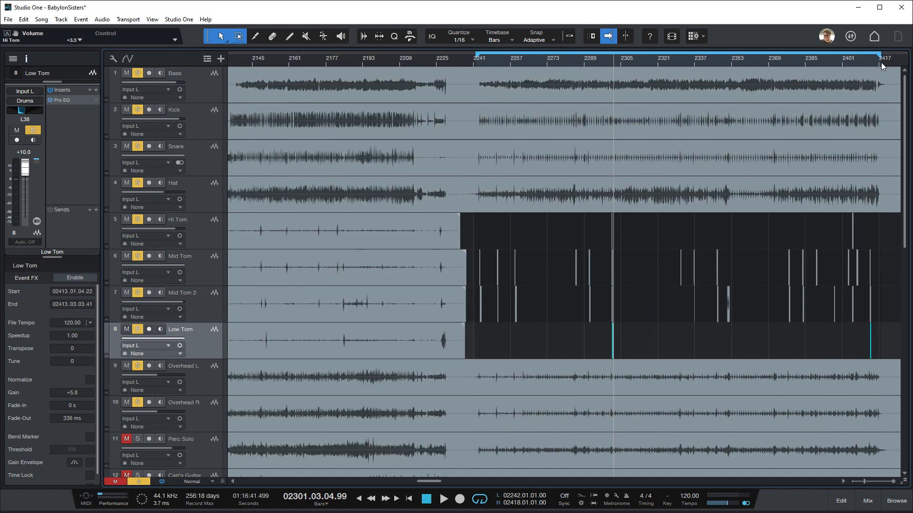
scroll(636, 64, up, 10)
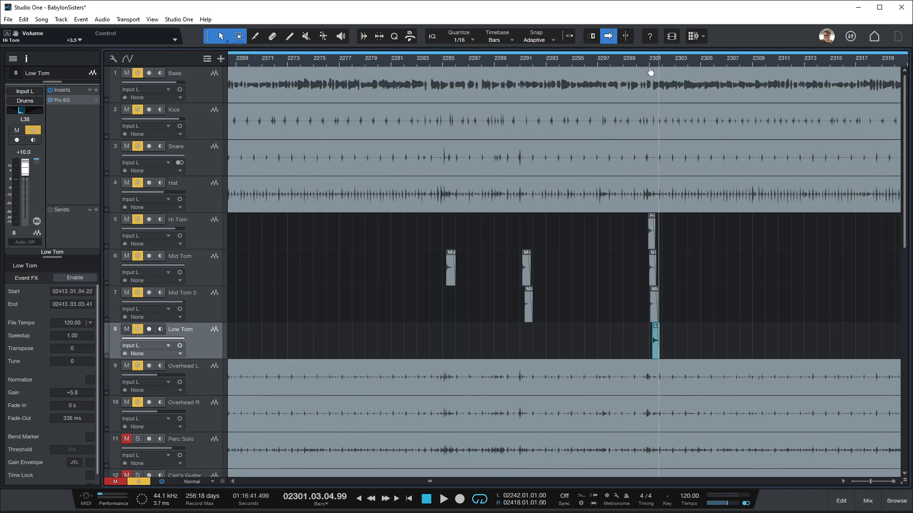
scroll(641, 61, up, 4)
click(640, 61)
key(space)
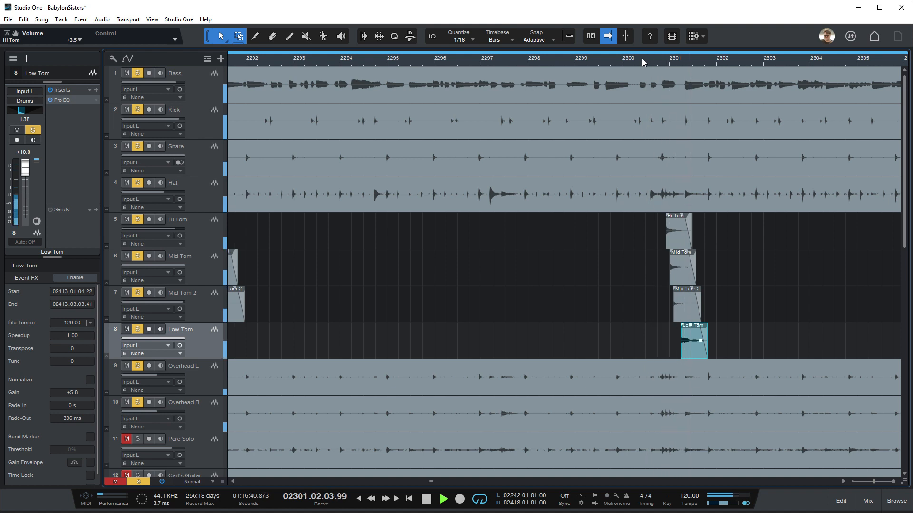
key(space)
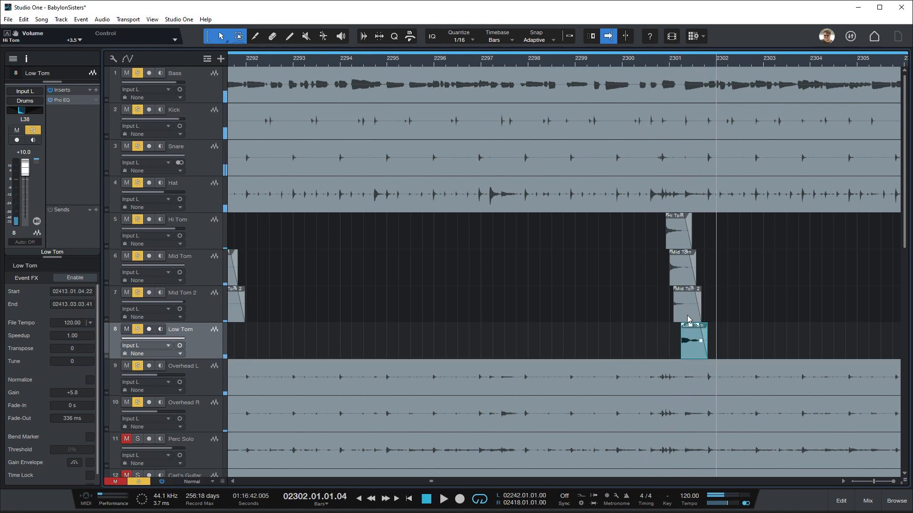
Set the Mid Tom 2 volume to +10.0 and raise the gain of its isolated events between bars 2241 and 2417 to +5.8
click(213, 307)
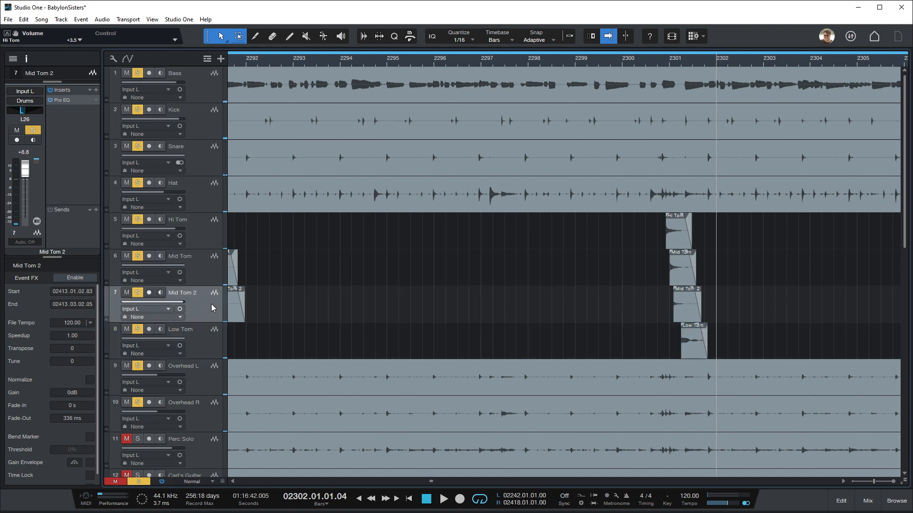
drag(25, 174, 27, 171)
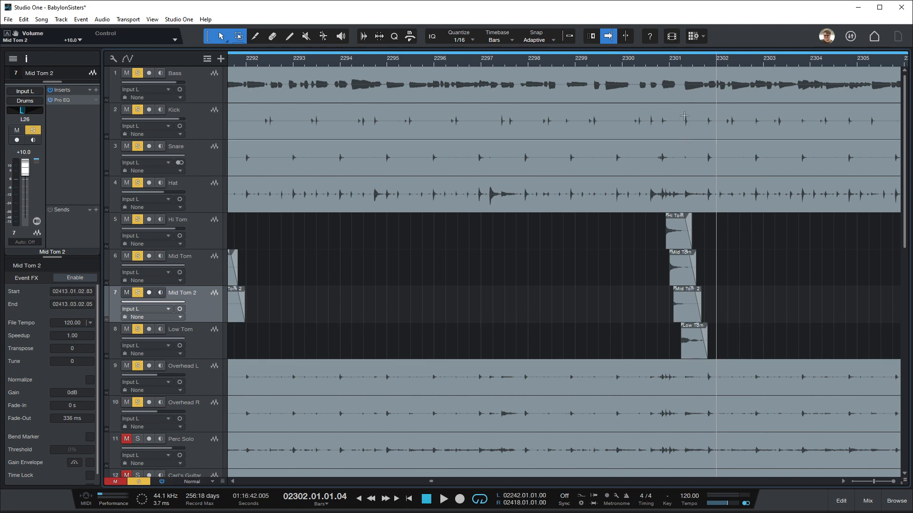
scroll(666, 61, down, 8)
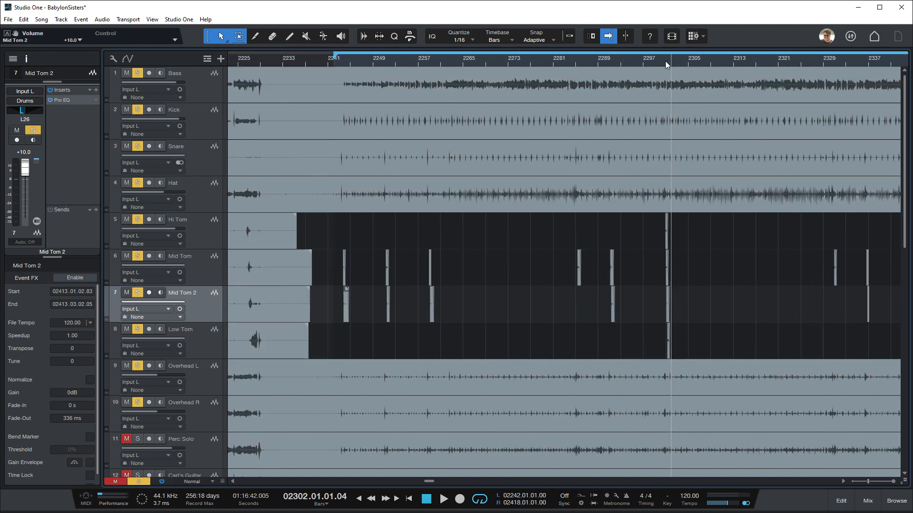
scroll(665, 60, down, 4)
drag(666, 61, 429, 63)
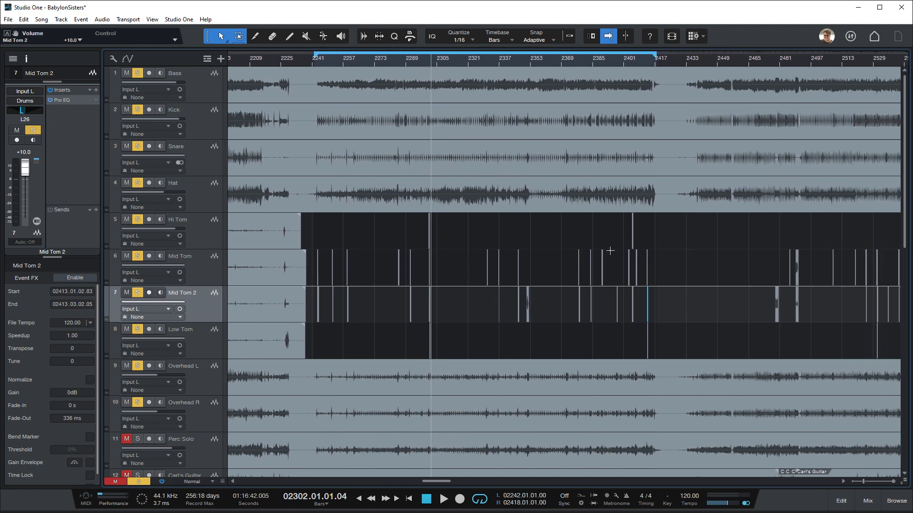
drag(683, 309, 315, 307)
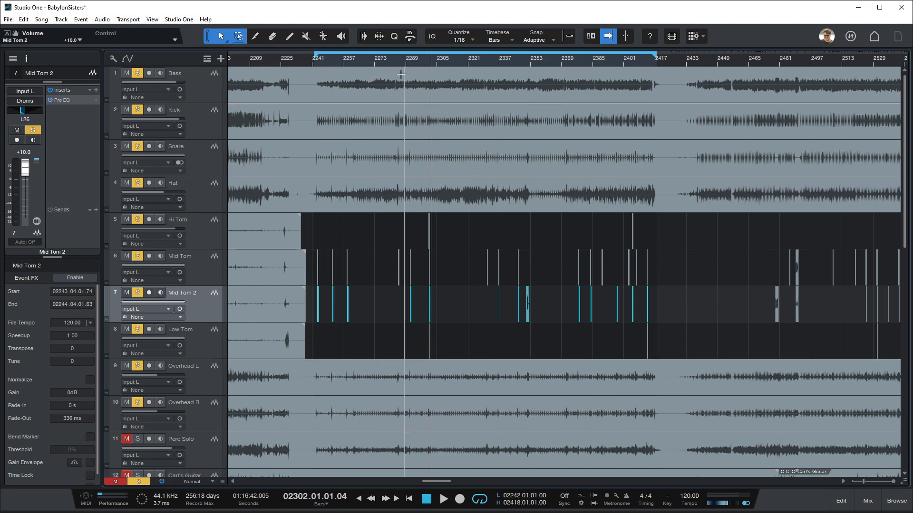
scroll(407, 61, up, 4)
scroll(408, 61, up, 6)
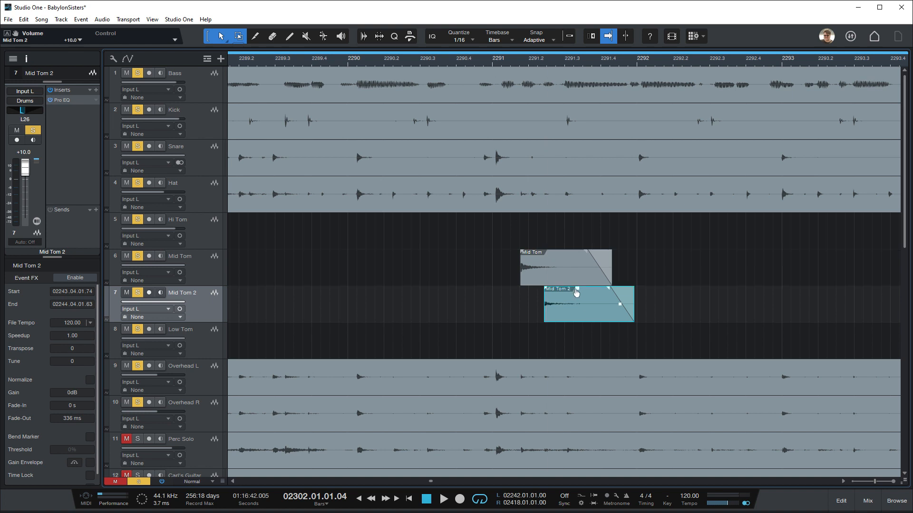
drag(576, 293, 570, 287)
Play back the tom fills at bars 2291 and 2301 with the louder Mid Tom 2 events
click(498, 61)
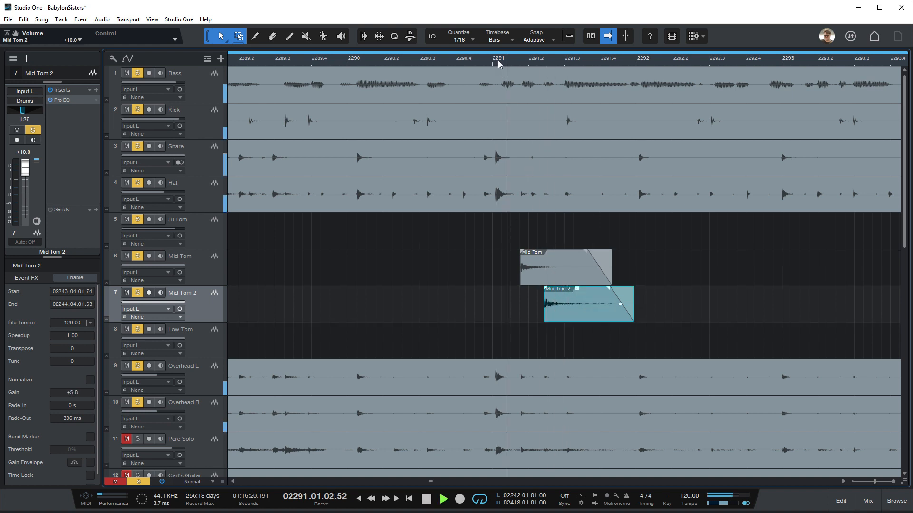
scroll(498, 61, down, 5)
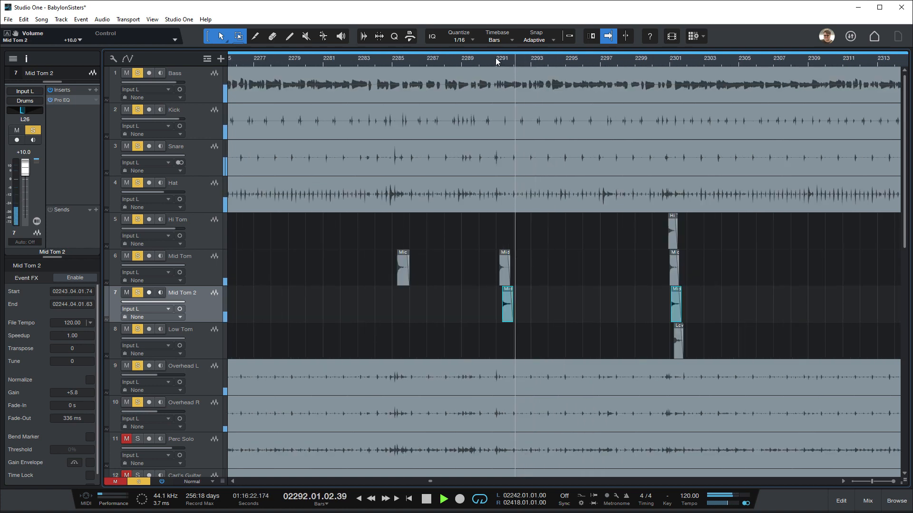
click(660, 61)
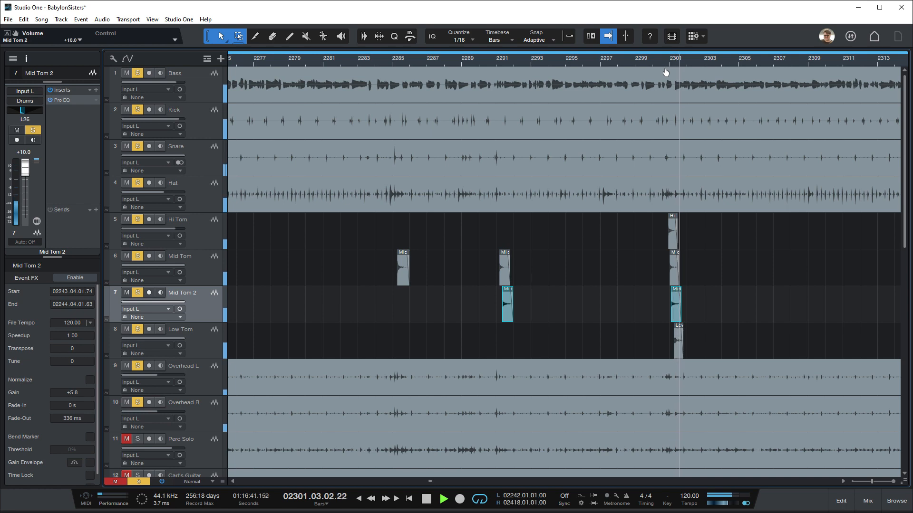
key(space)
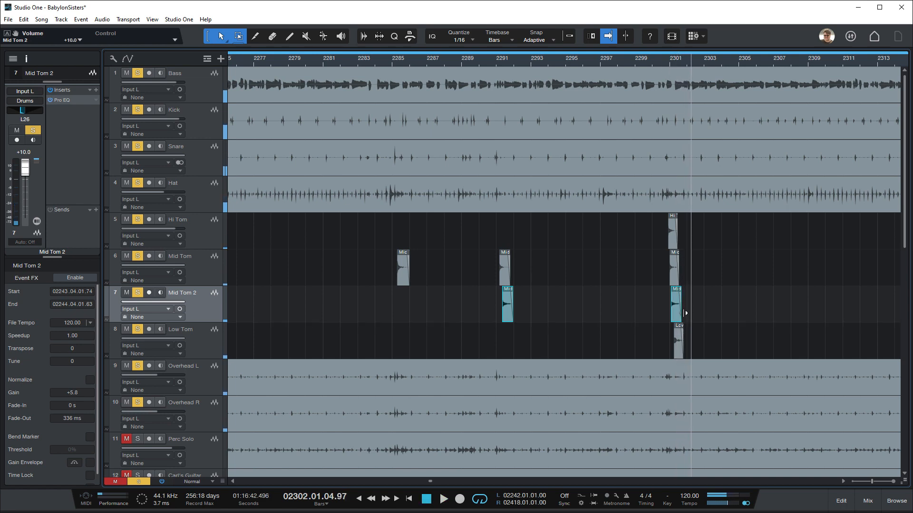
Set the LF band of the Low Tom's Pro EQ to 18.05 dB at 68.2 Hz with Q 0.53, and replay the bar 2301 fill
click(677, 354)
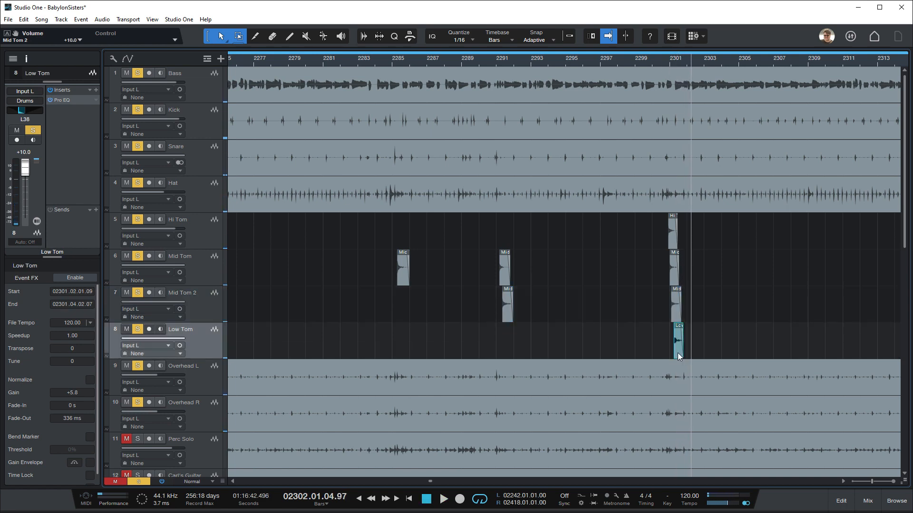
click(59, 98)
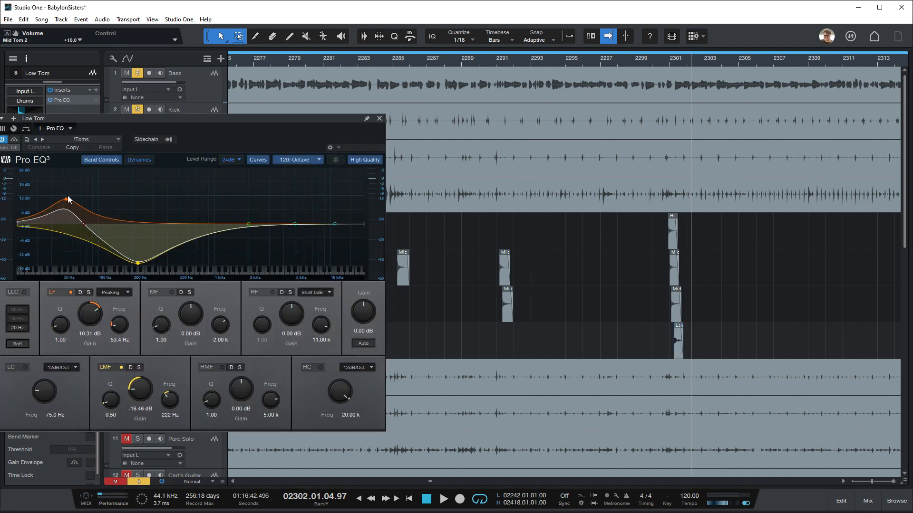
click(639, 60)
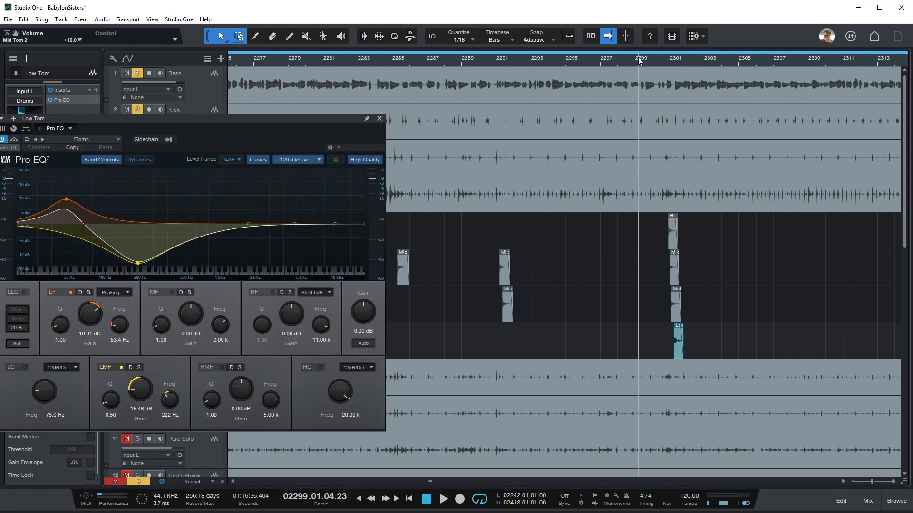
drag(65, 204, 78, 181)
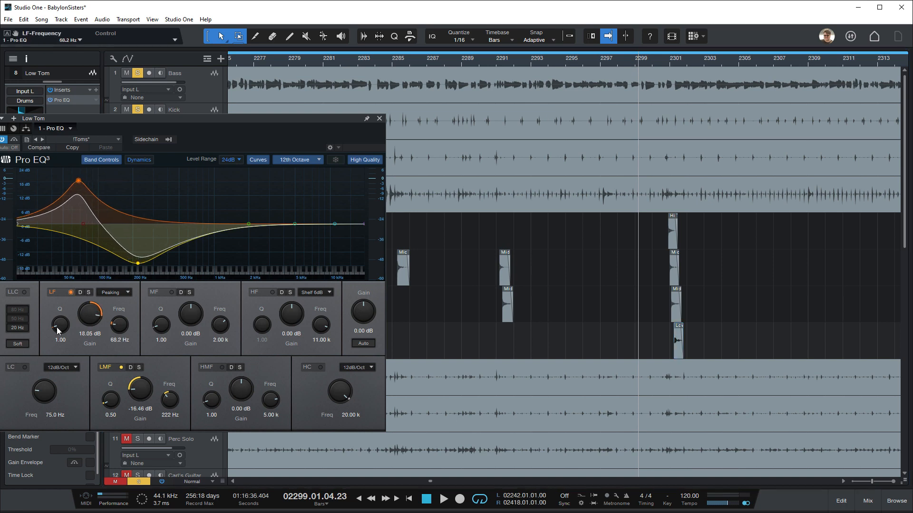
drag(58, 332, 58, 332)
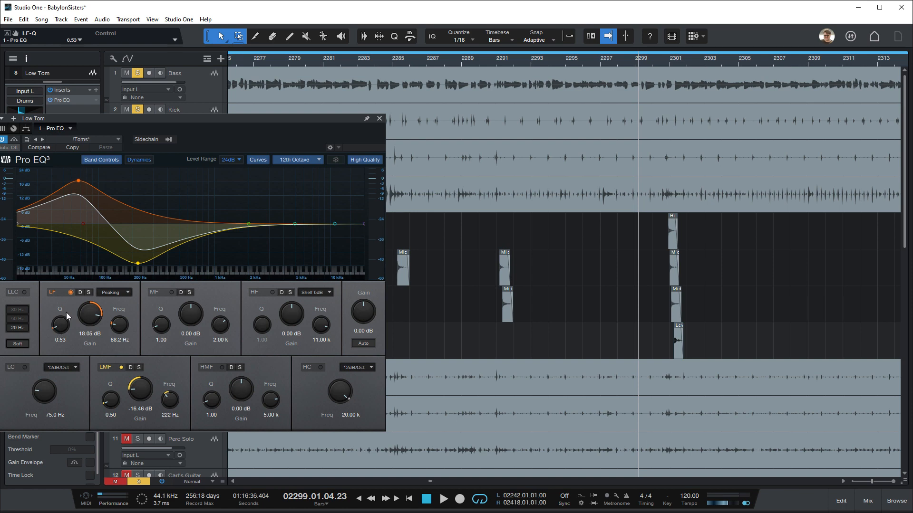
click(651, 62)
key(space)
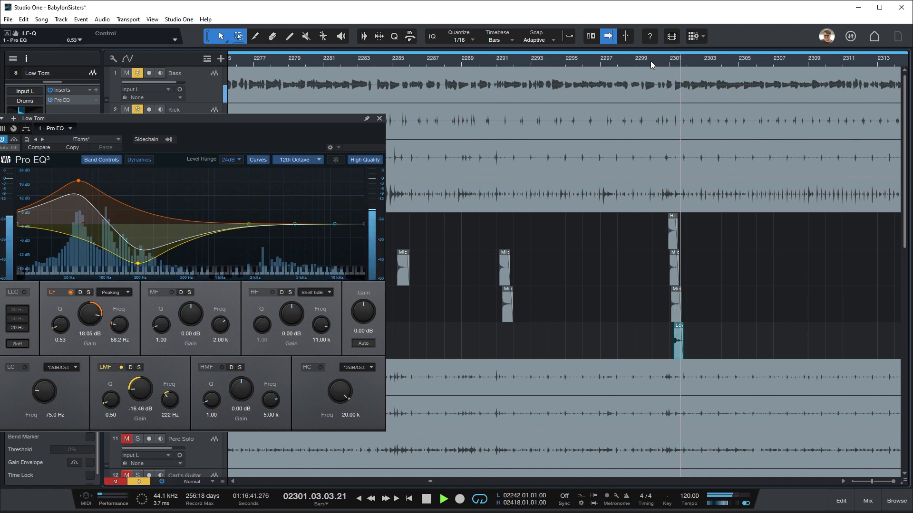
key(space)
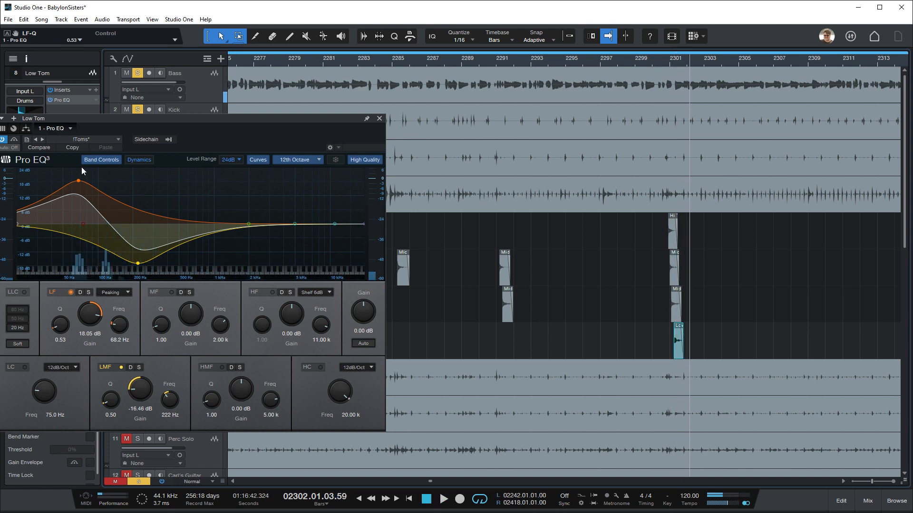
Set the Low Tom's LF band to 14.28 dB at 62.1 Hz and replay the bar 2301 fill
drag(79, 184, 74, 193)
click(656, 61)
key(space)
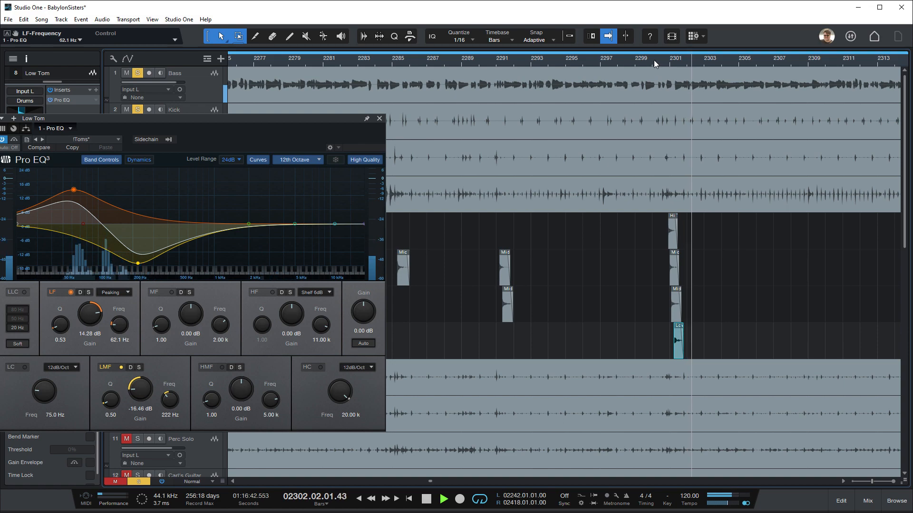
key(space)
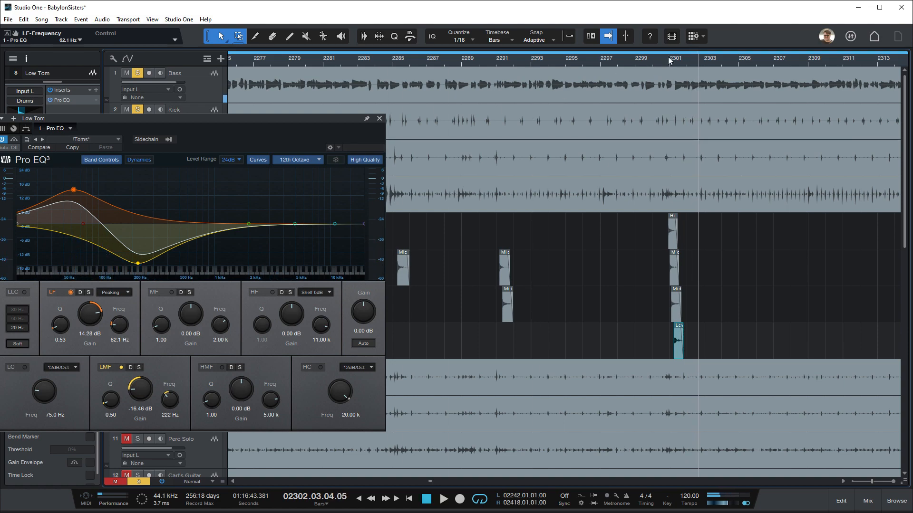
Locate the tom fill at bar 2413 and play it back to check the Low Tom EQ
scroll(669, 63, down, 3)
scroll(669, 64, down, 5)
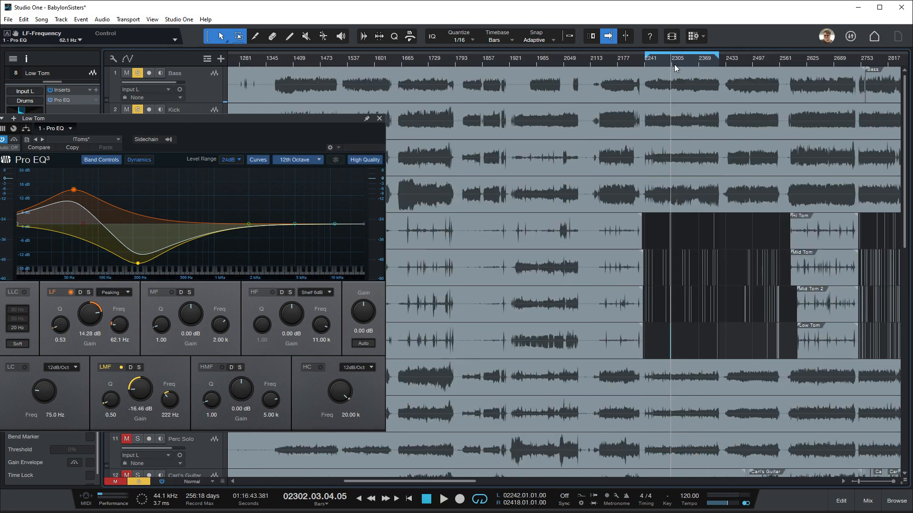
scroll(713, 59, up, 8)
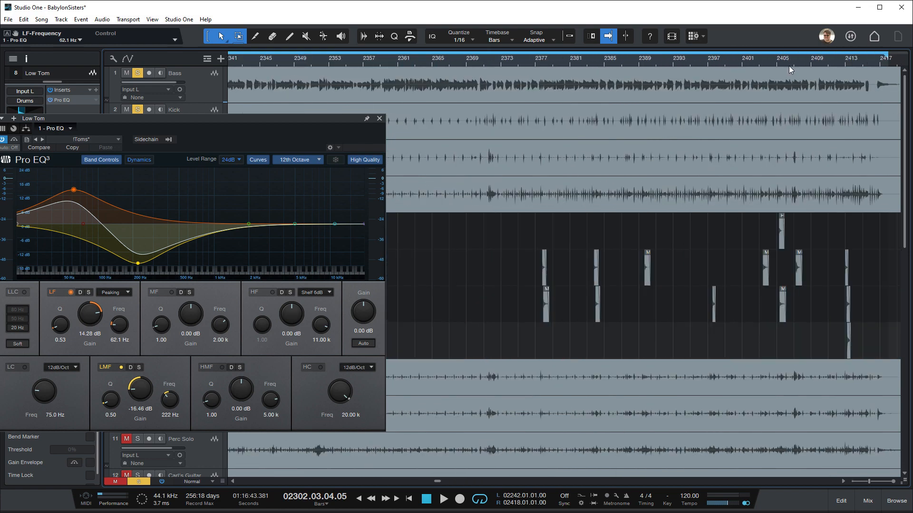
click(835, 58)
key(space)
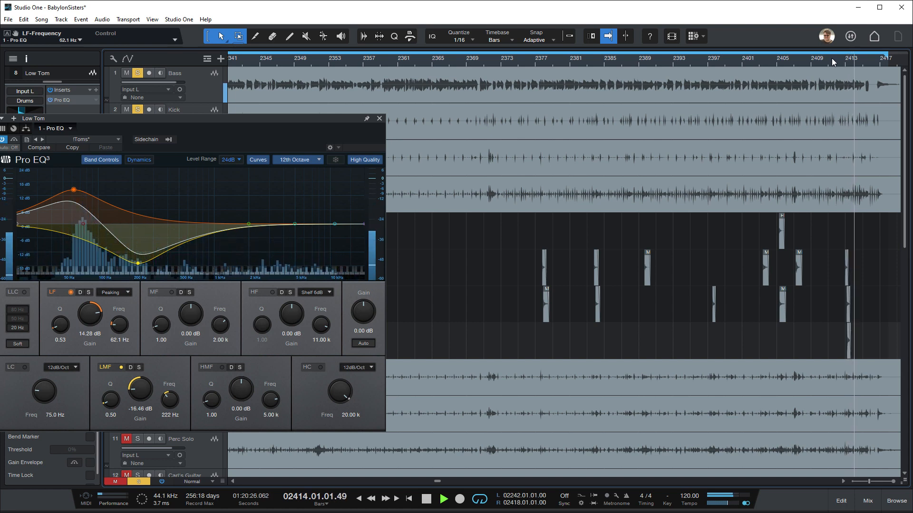
key(space)
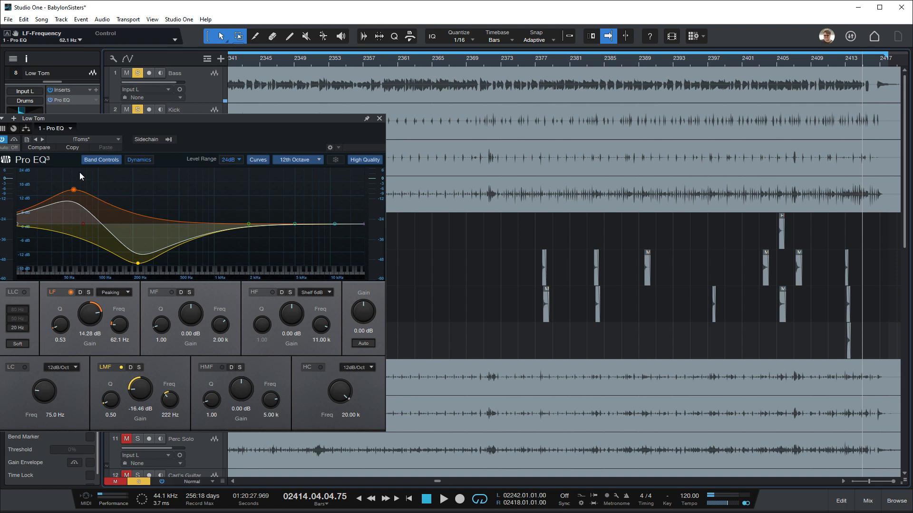
Copy the Low Tom's Pro EQ settings and paste them into the Mid Tom 2 track's Pro EQ
click(74, 148)
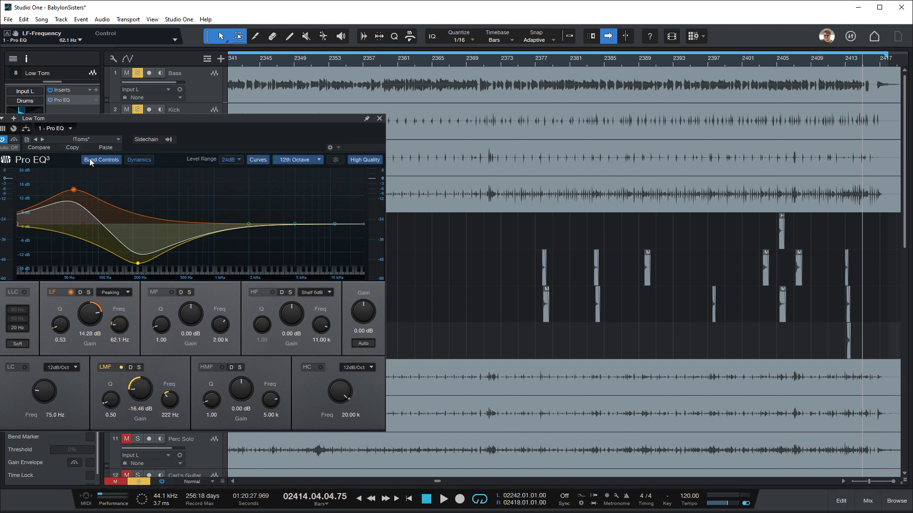
drag(327, 127, 340, 131)
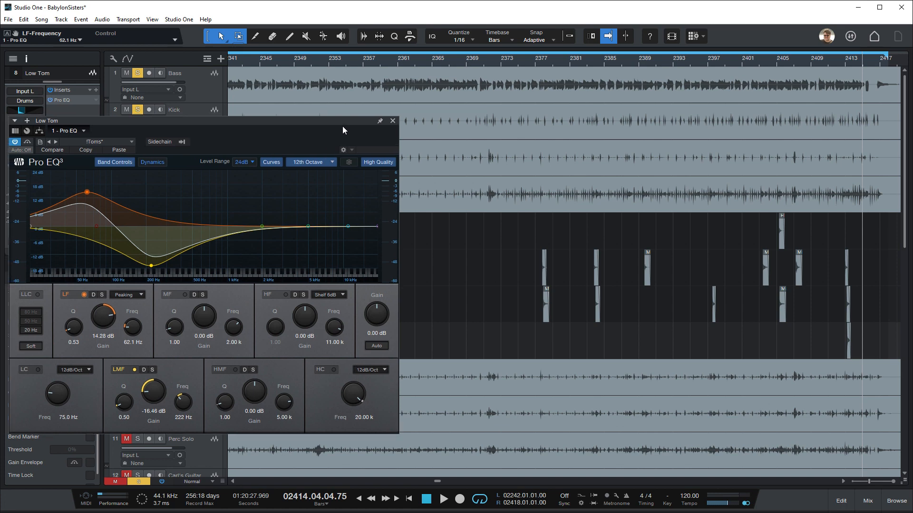
click(394, 118)
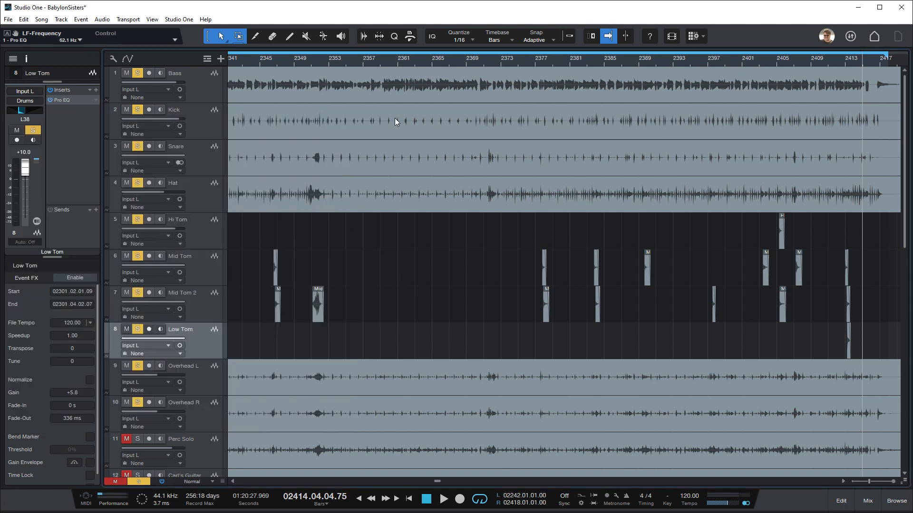
click(207, 312)
click(67, 101)
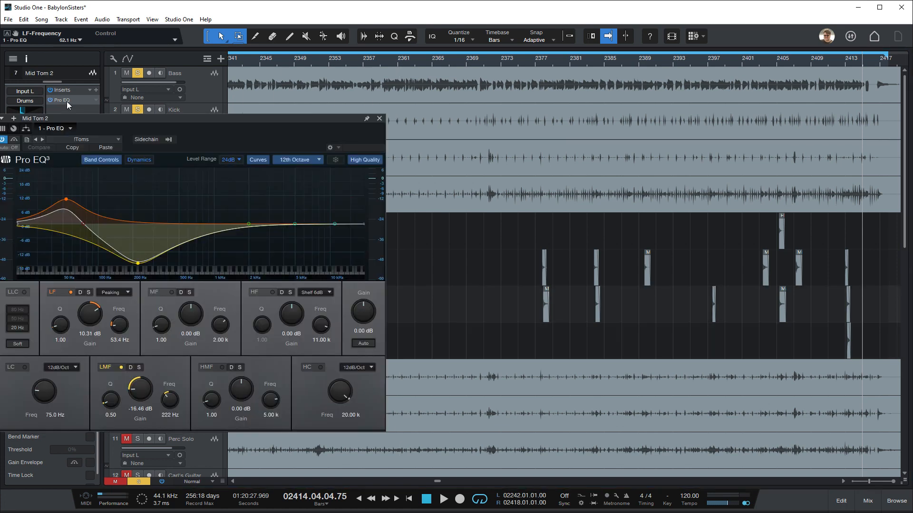
drag(186, 129, 241, 132)
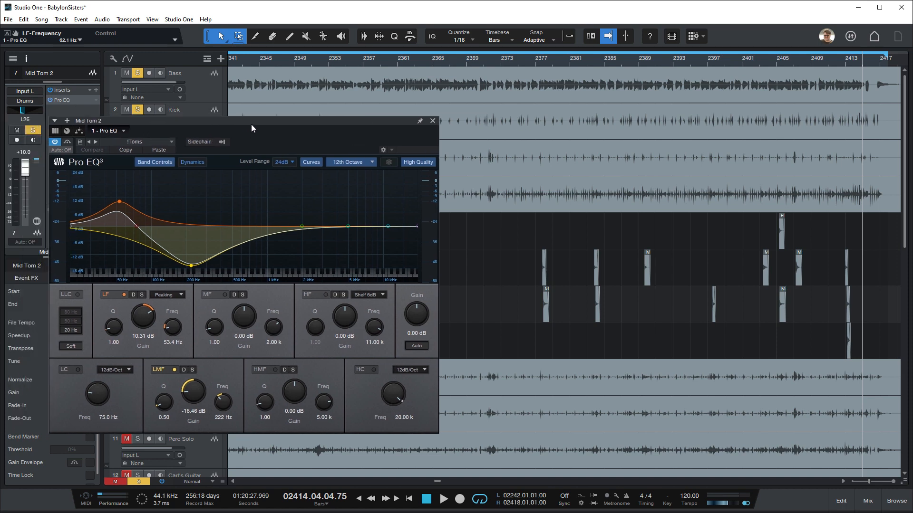
click(159, 150)
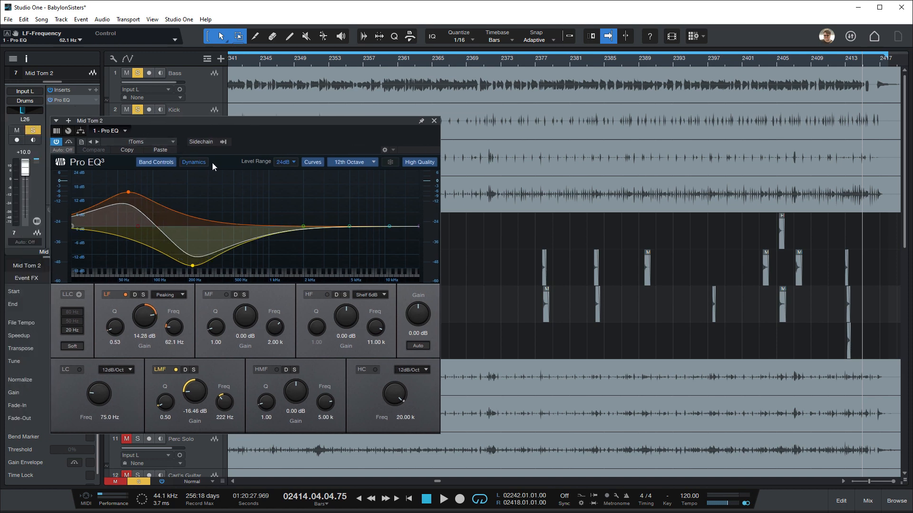
Paste the copied Low Tom EQ settings into the Pro EQs of the Mid Tom and Hi Tom tracks
drag(293, 123, 581, 122)
click(205, 270)
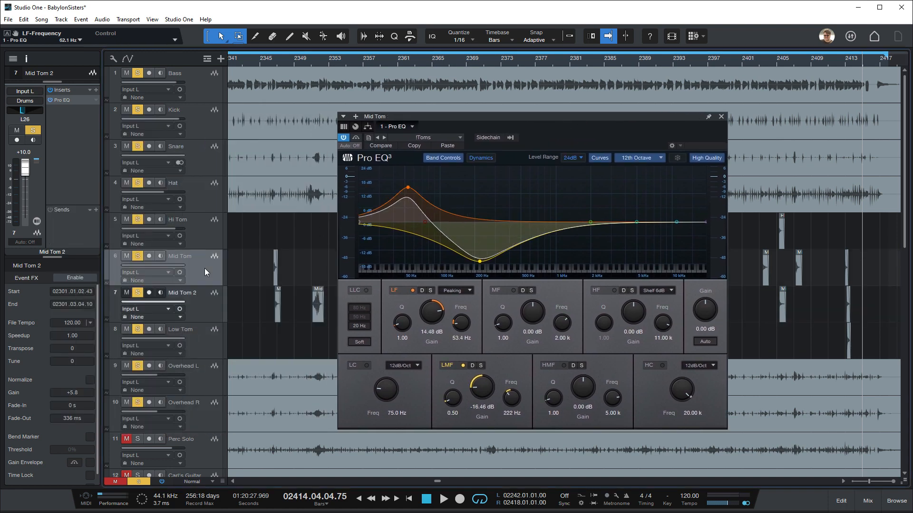
click(455, 148)
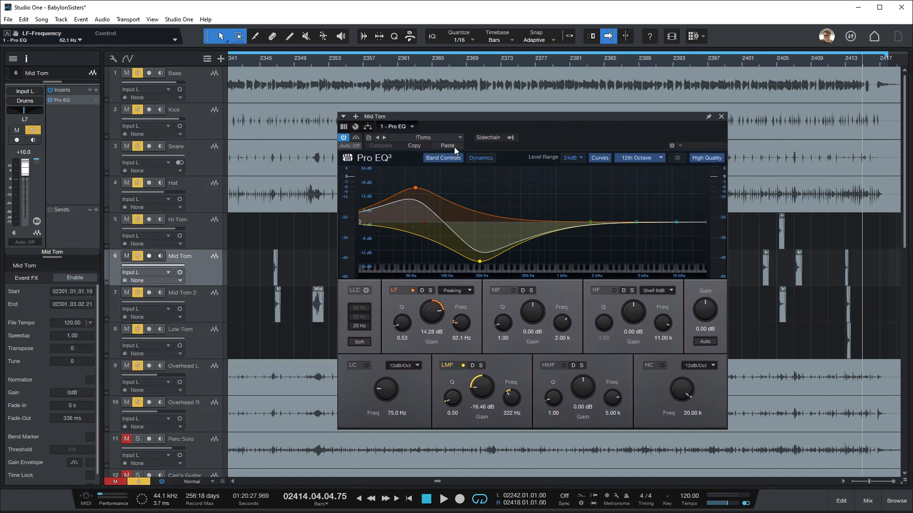
click(204, 237)
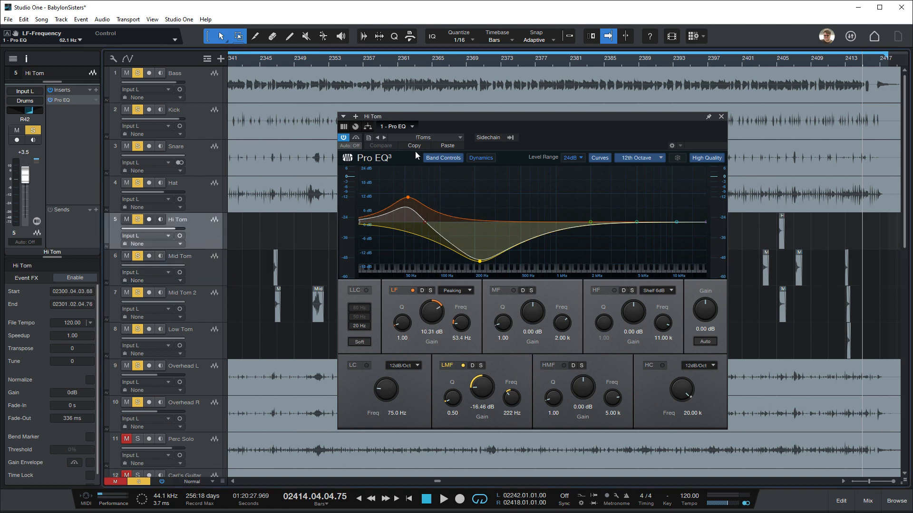
click(451, 147)
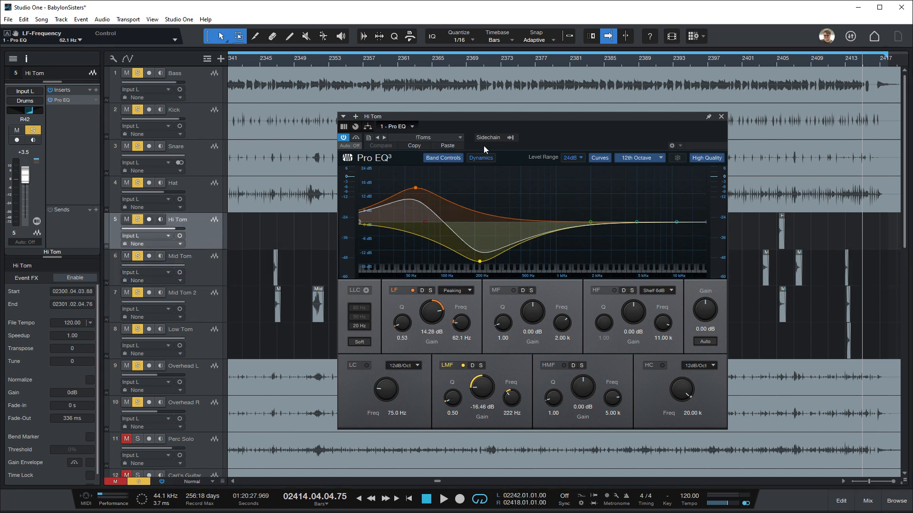
click(721, 117)
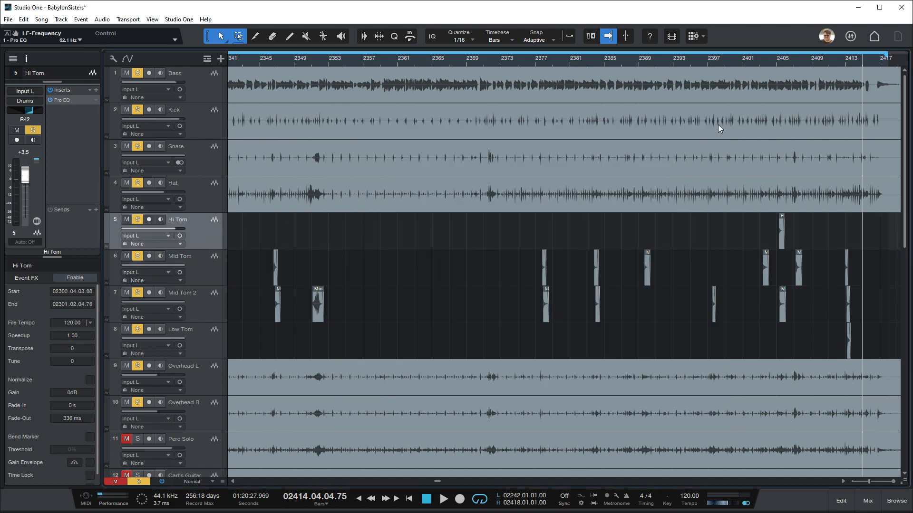
Play back the tom fills around bars 2405 and 2413 to check the matched tom EQs
click(760, 61)
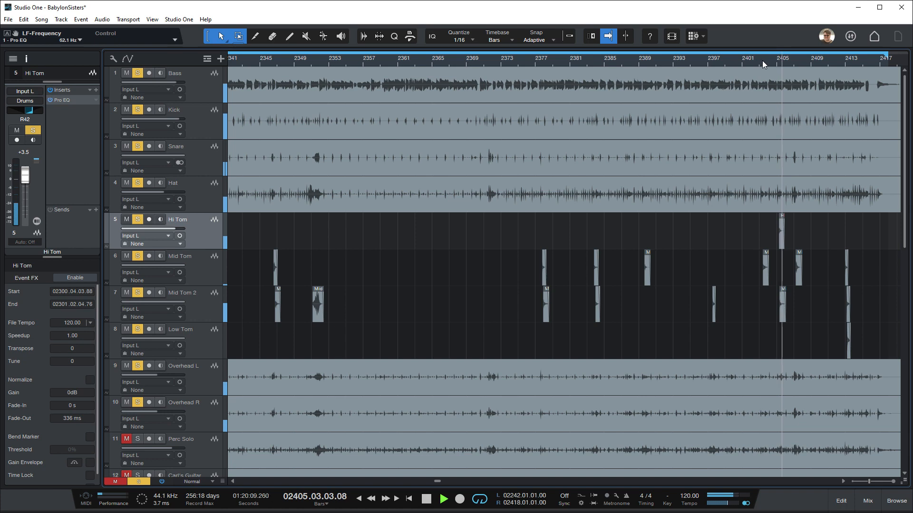
key(space)
click(846, 60)
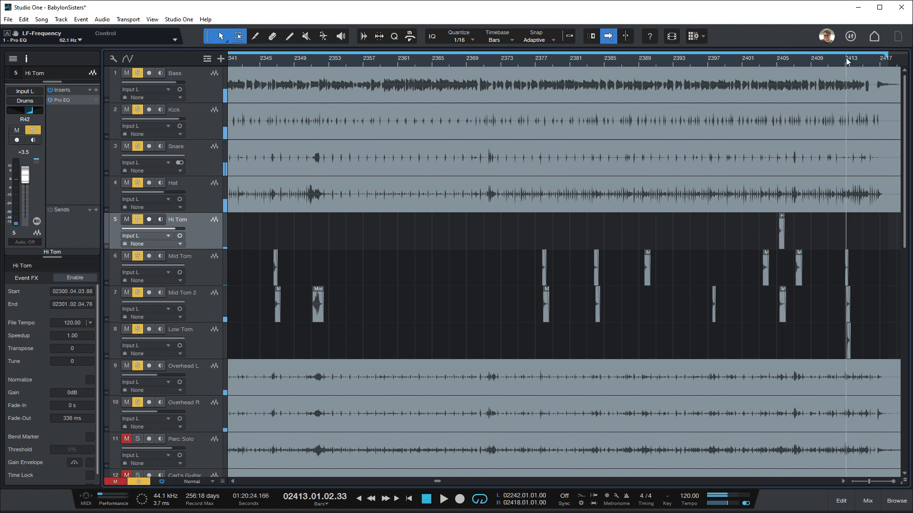
key(space)
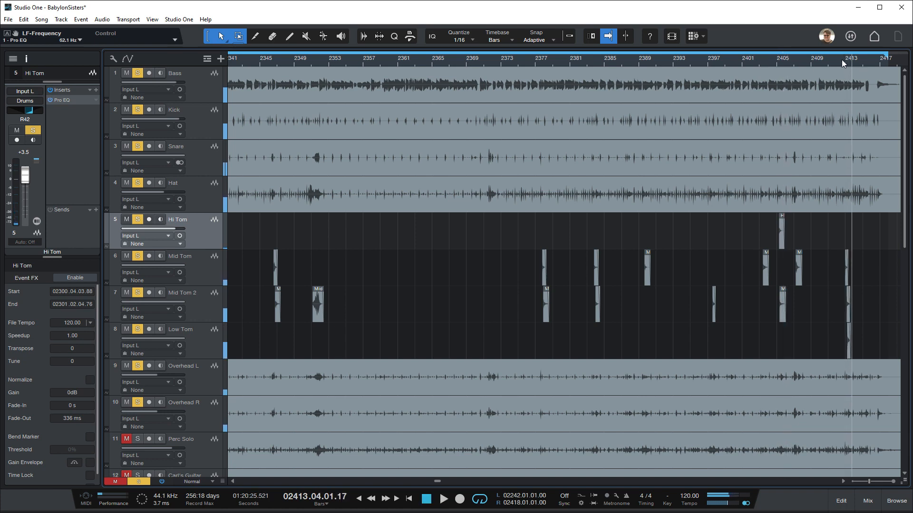
click(842, 60)
key(space)
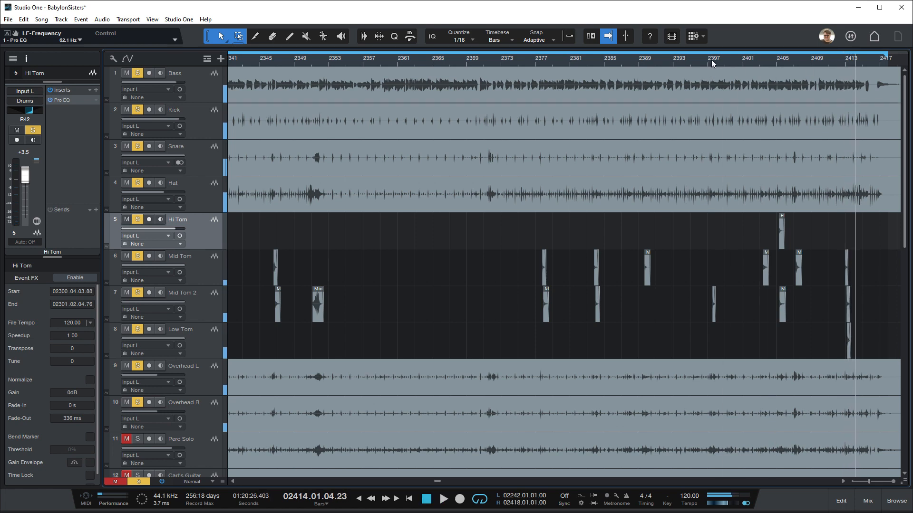
key(space)
Locate the tom fill at bar 2301 and play it back from bar 2298
drag(735, 64, 776, 48)
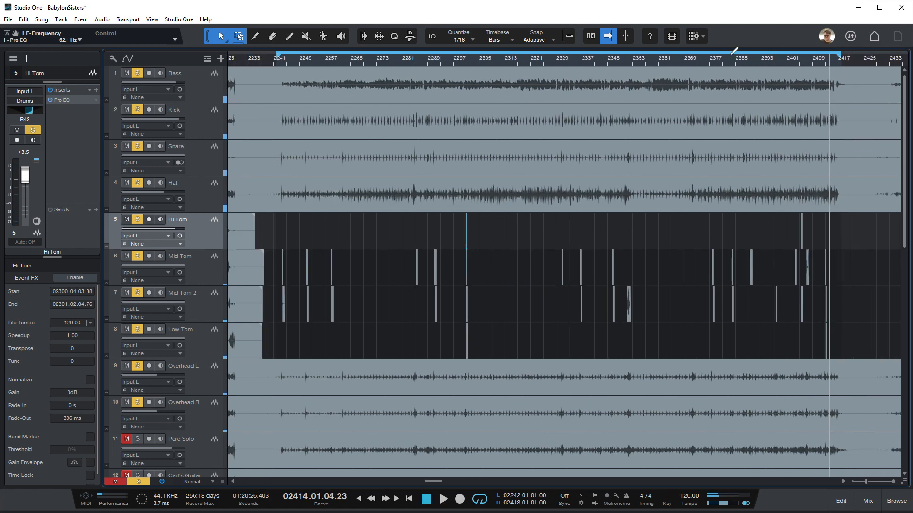
click(458, 64)
scroll(466, 62, up, 10)
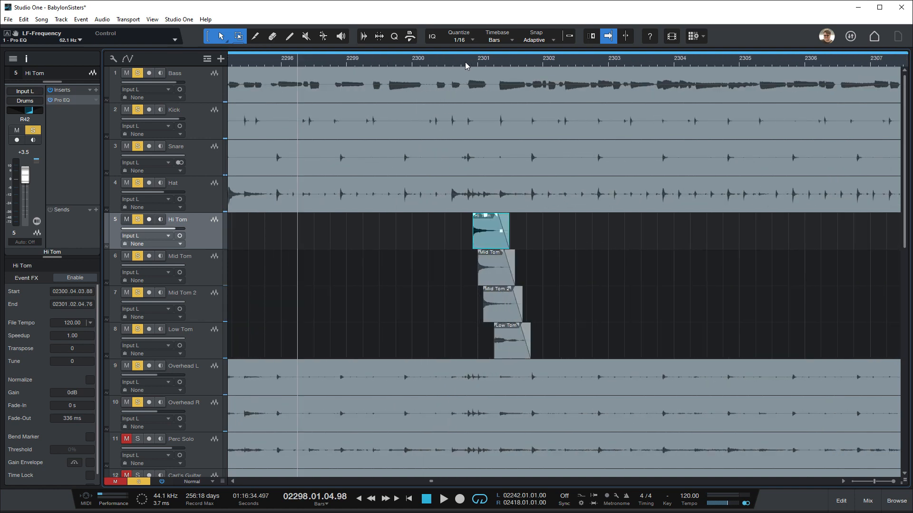
key(space)
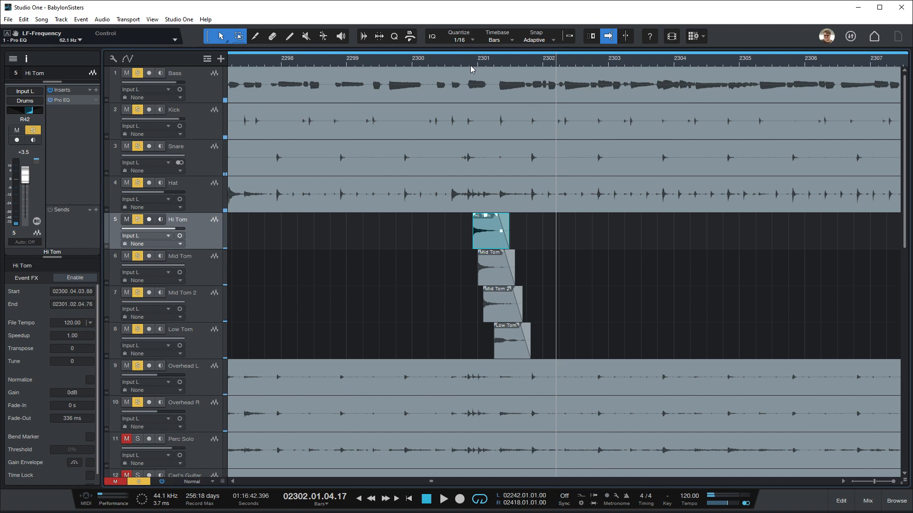
Open the Bass track's Pro EQ and take the drum tracks out of solo so only the Bass is soloed
click(197, 91)
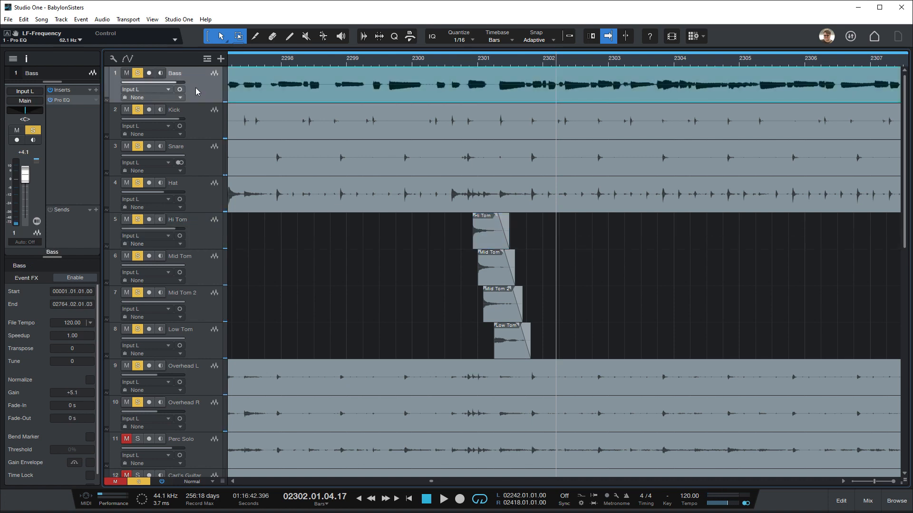
click(67, 101)
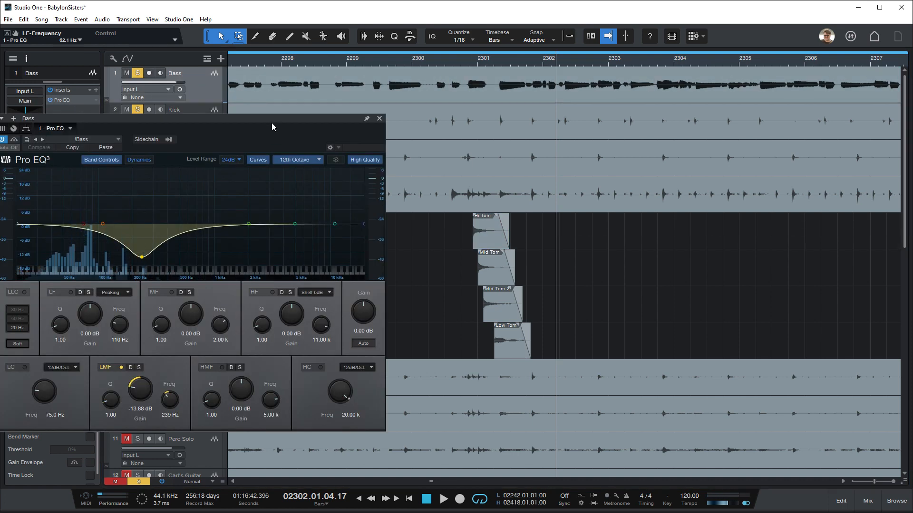
drag(272, 124, 575, 122)
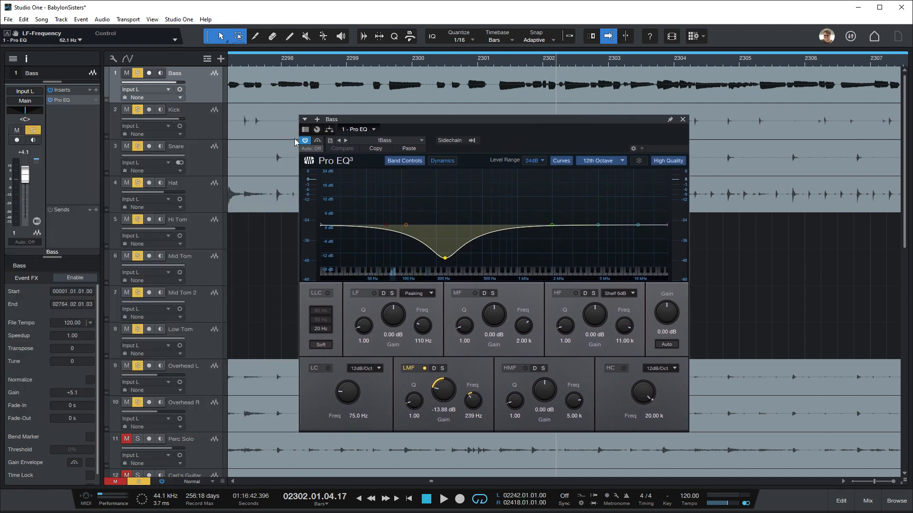
drag(138, 108, 139, 360)
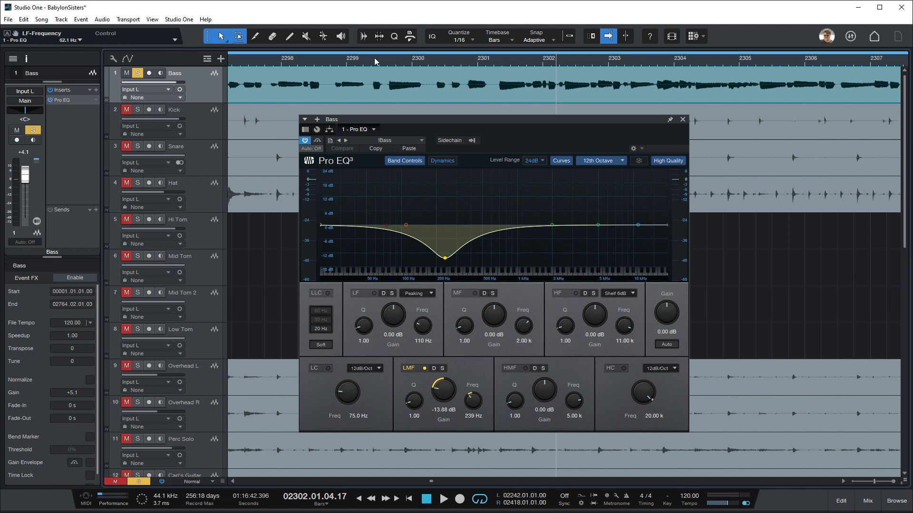
Play the soloed Bass and compare its sound with the Pro EQ bypassed and enabled
click(305, 141)
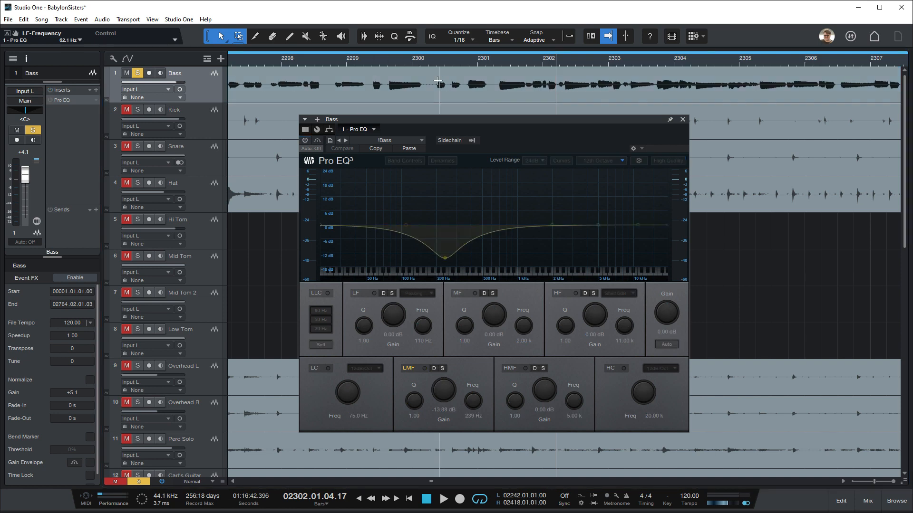
click(389, 60)
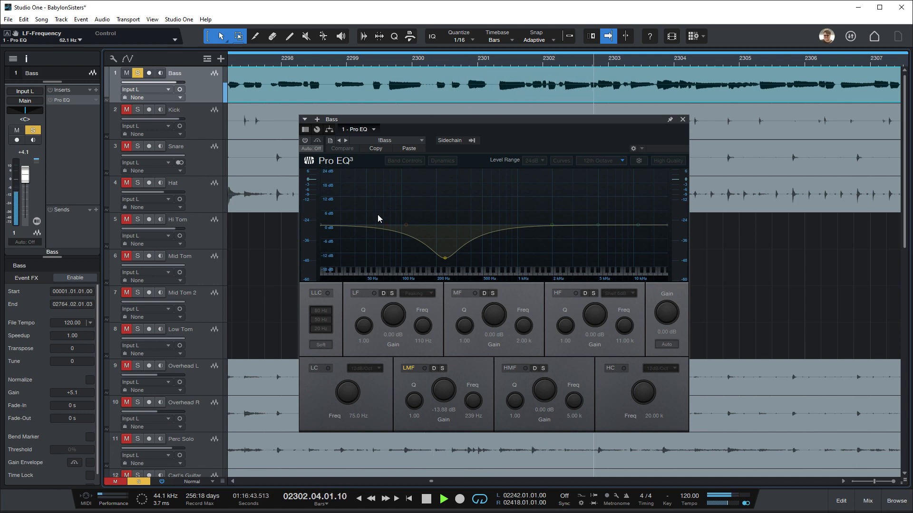
click(305, 142)
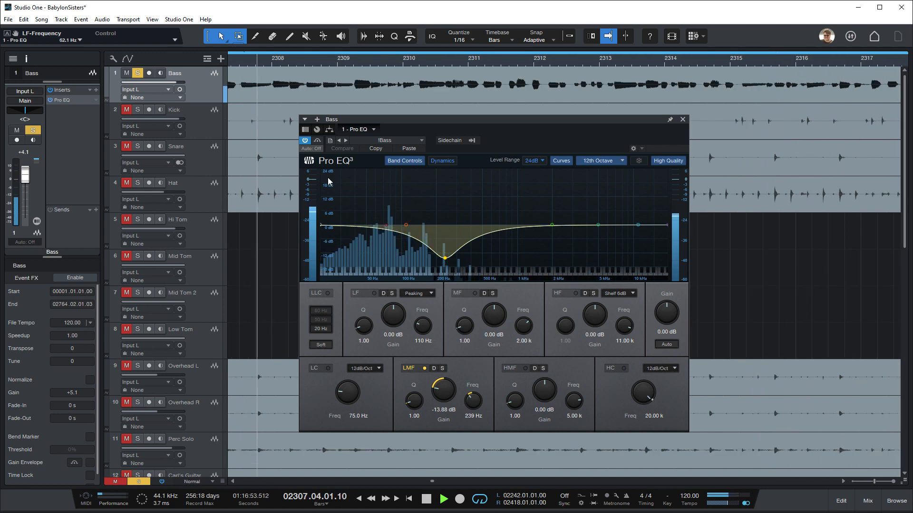
click(306, 142)
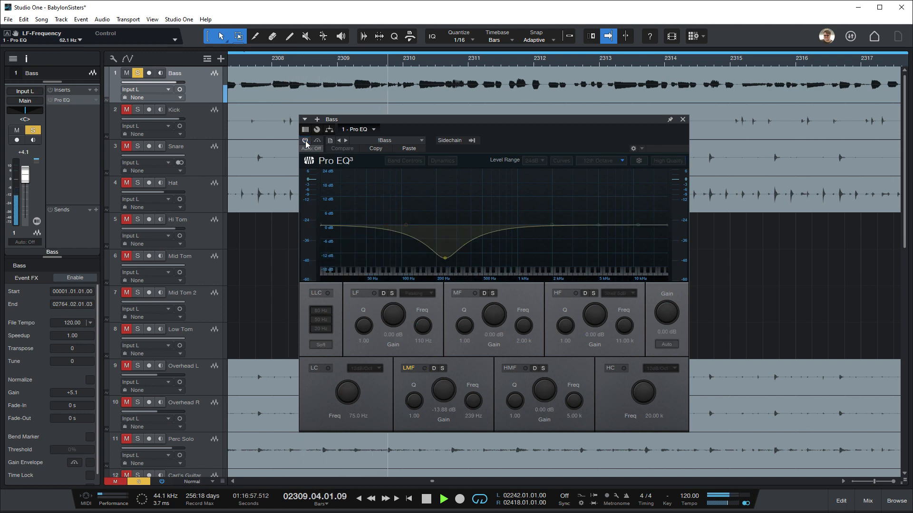
click(306, 141)
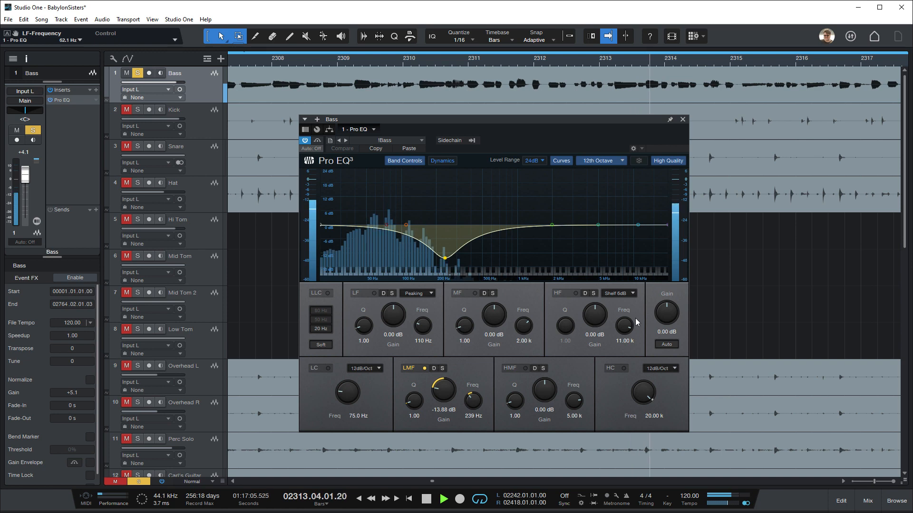
Set the overall gain of the Bass Pro EQ to 2.16 dB, close it and unsolo the Bass track
drag(668, 316, 667, 314)
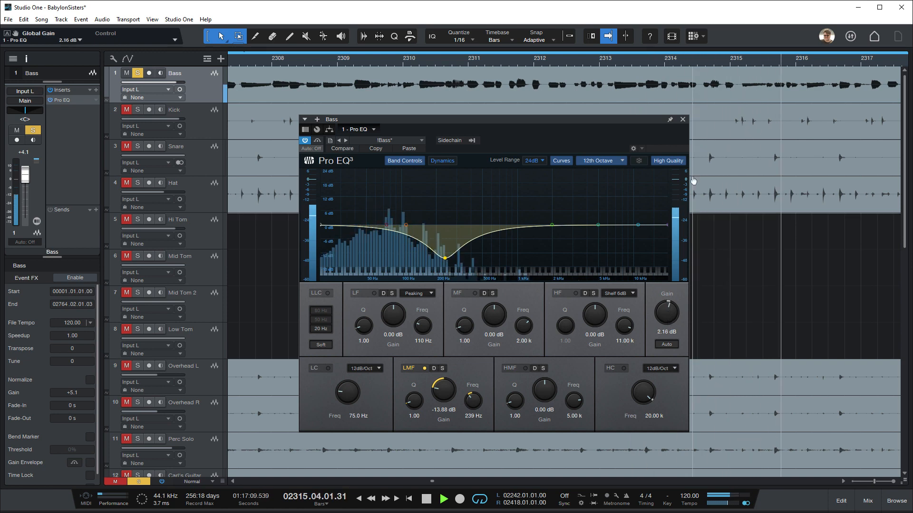
click(682, 120)
click(137, 73)
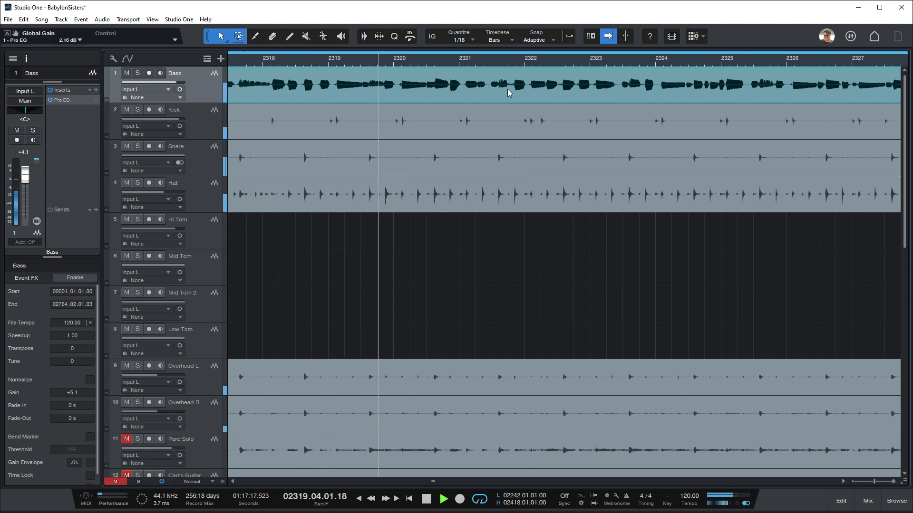
Lower the Bass track's volume to -0.9 dB while the full mix plays
scroll(529, 60, down, 7)
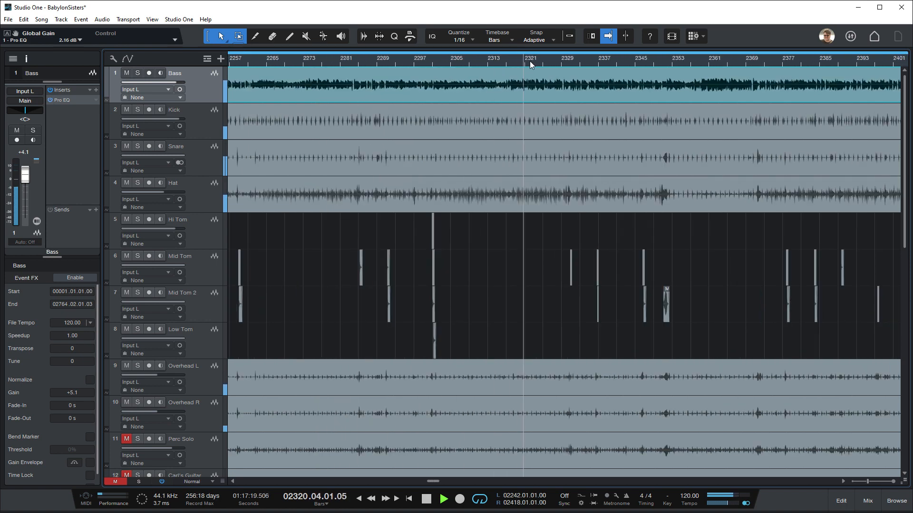
scroll(532, 61, down, 2)
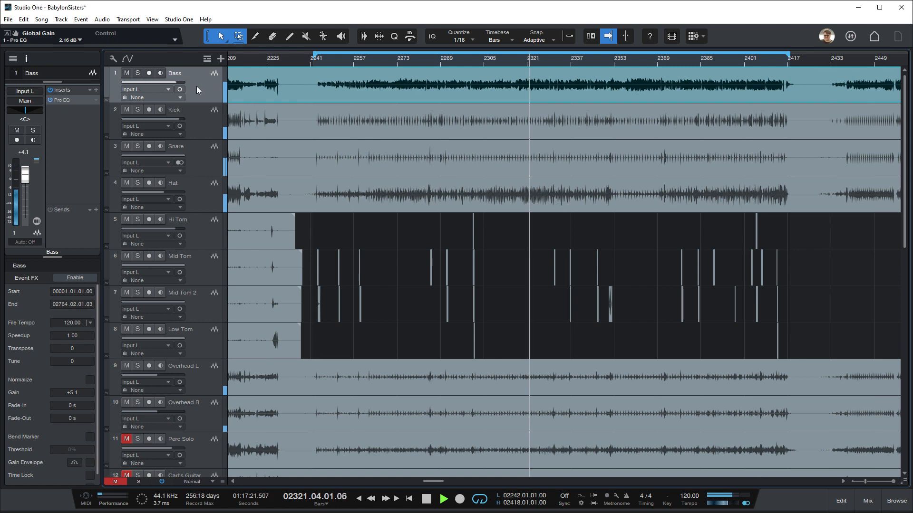
drag(27, 182, 24, 187)
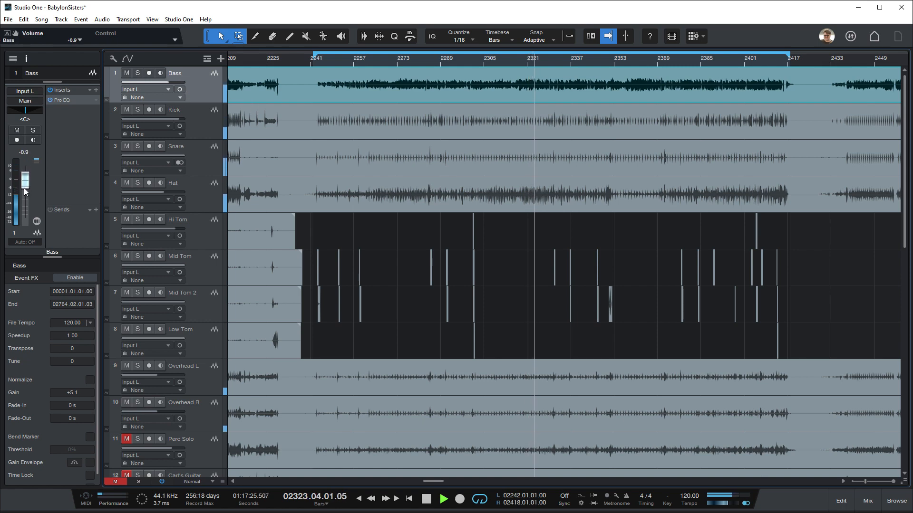